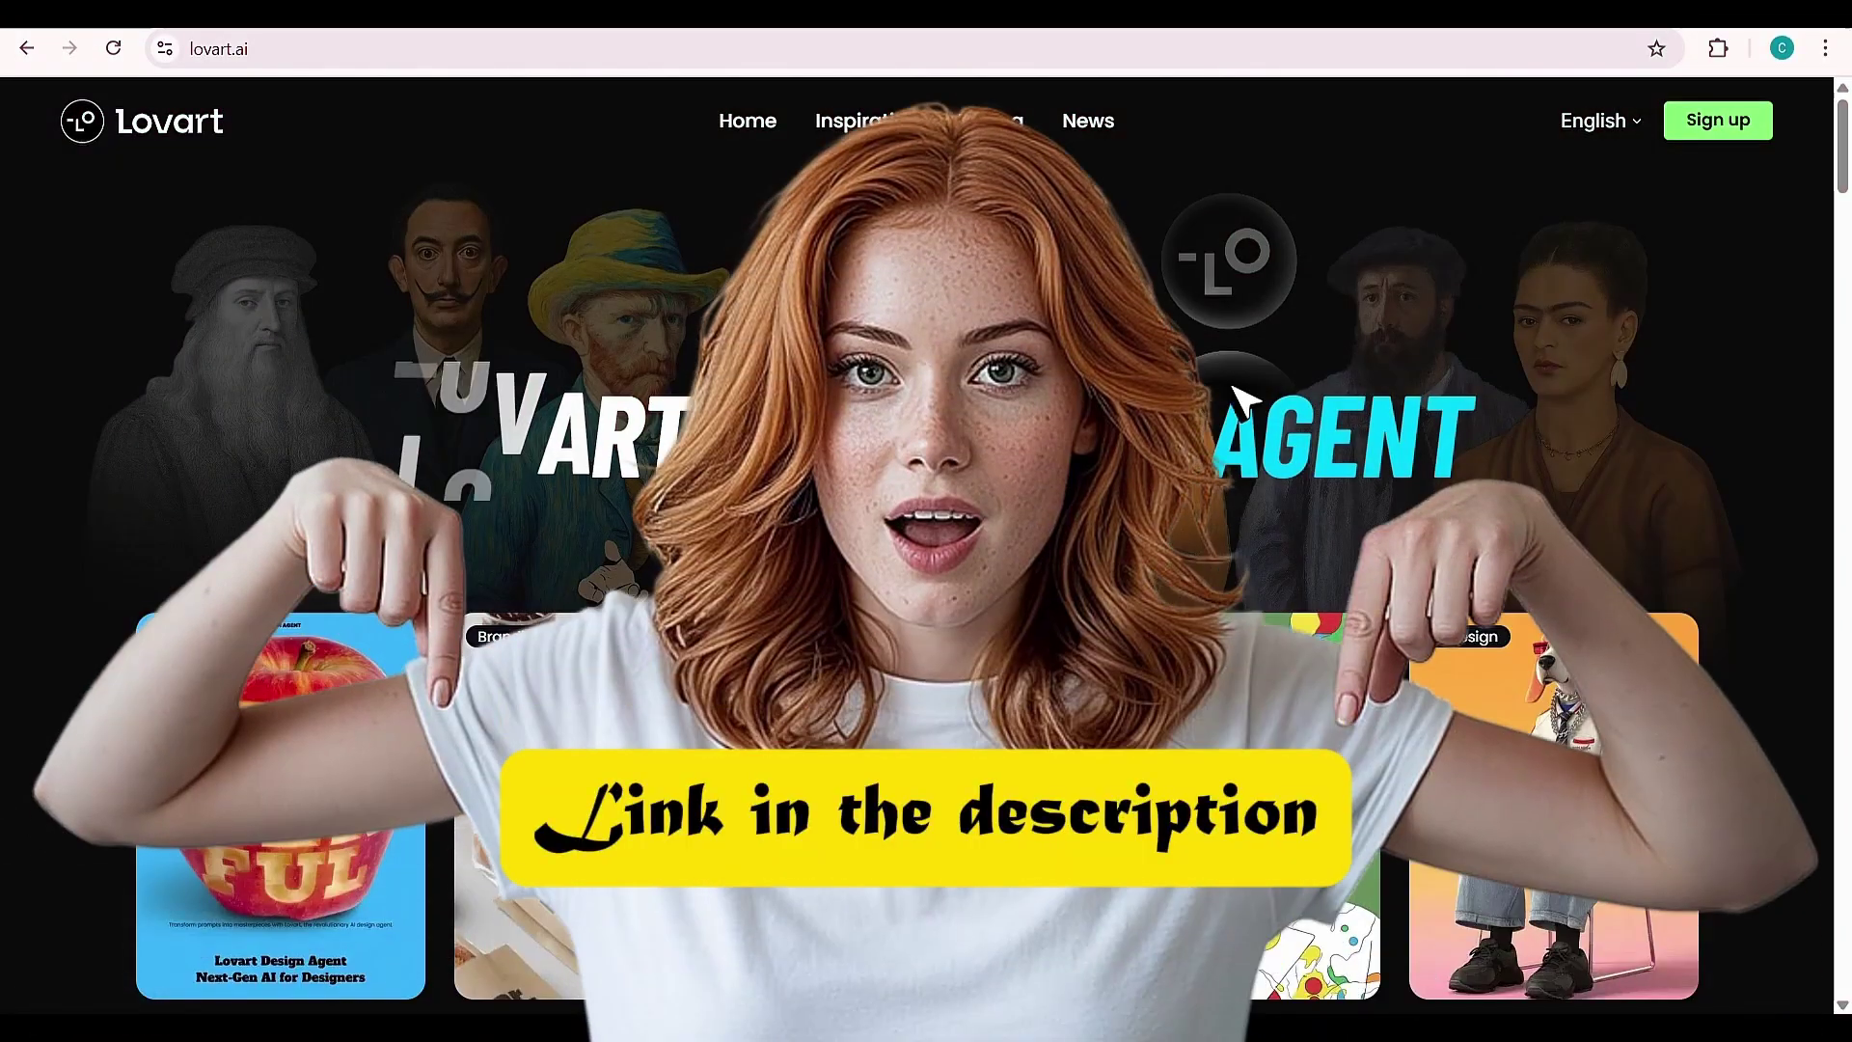
# Step: Sign up for a Lovart account to land on the home page with Video mode active
pyautogui.click(1714, 122)
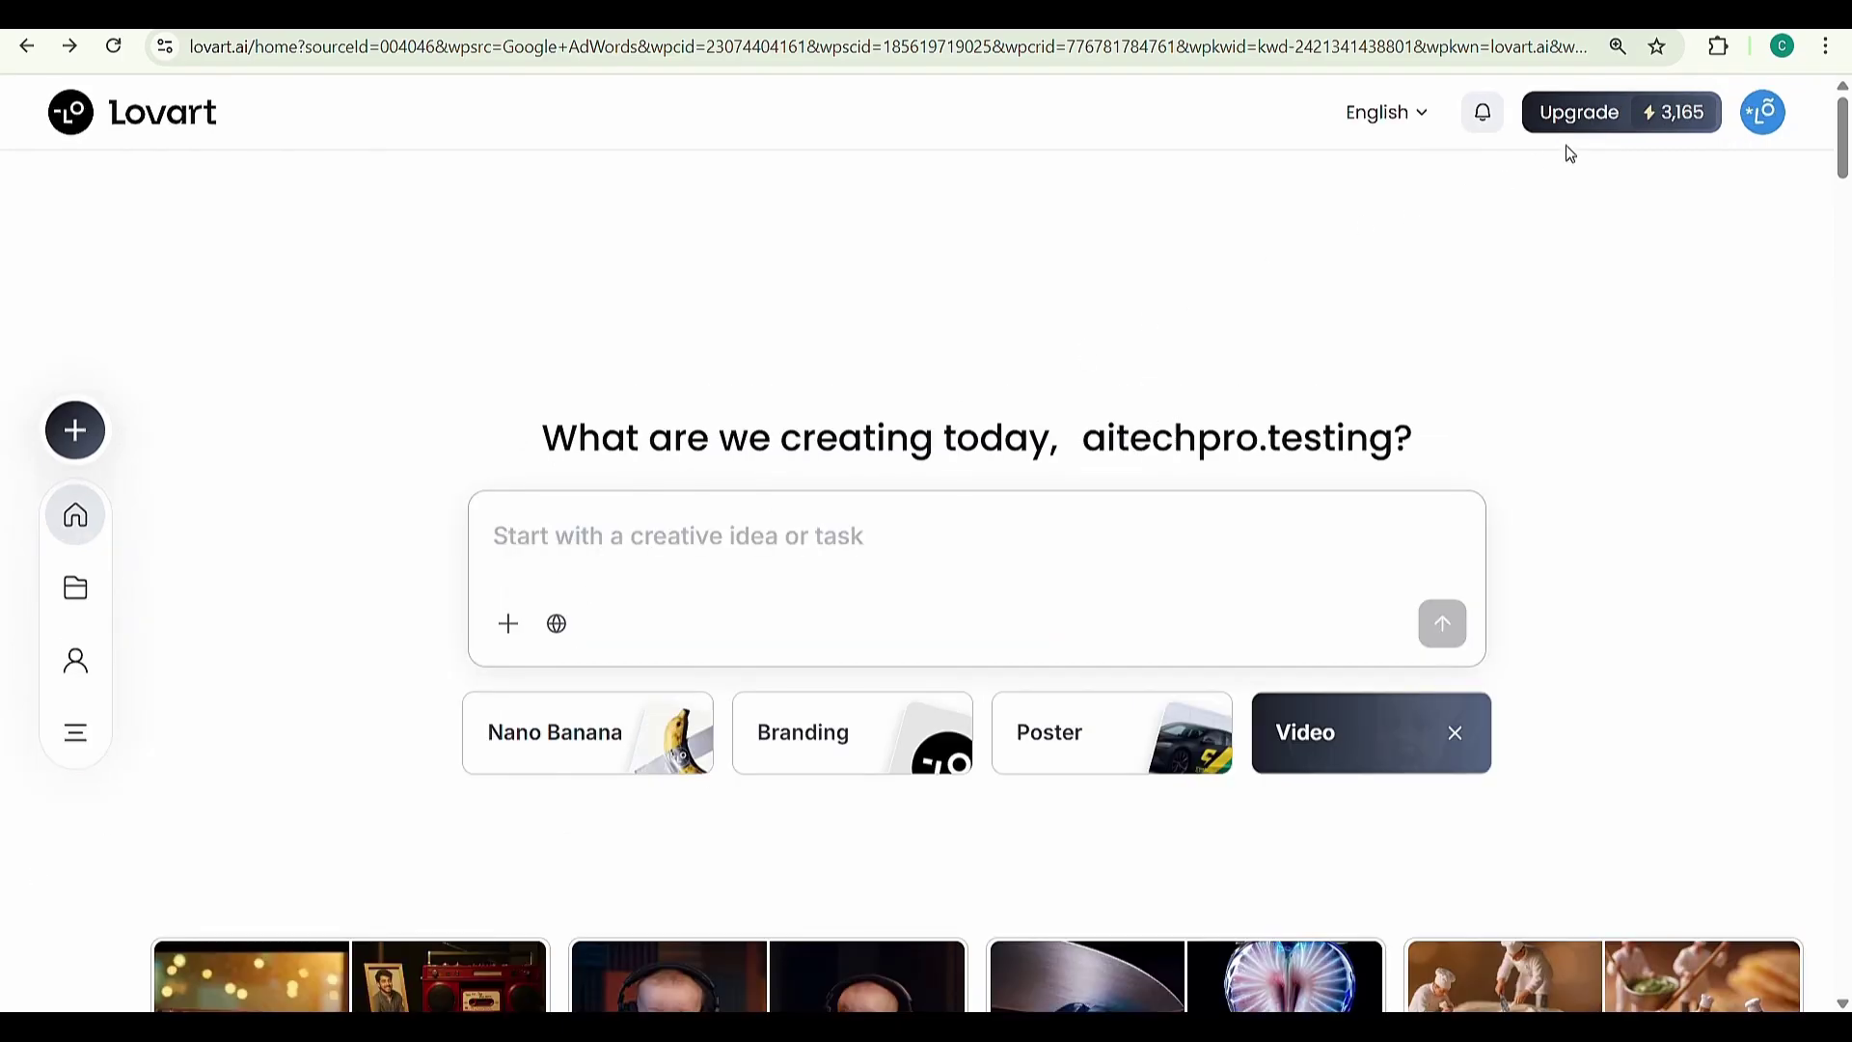
pyautogui.moveTo(1604, 130)
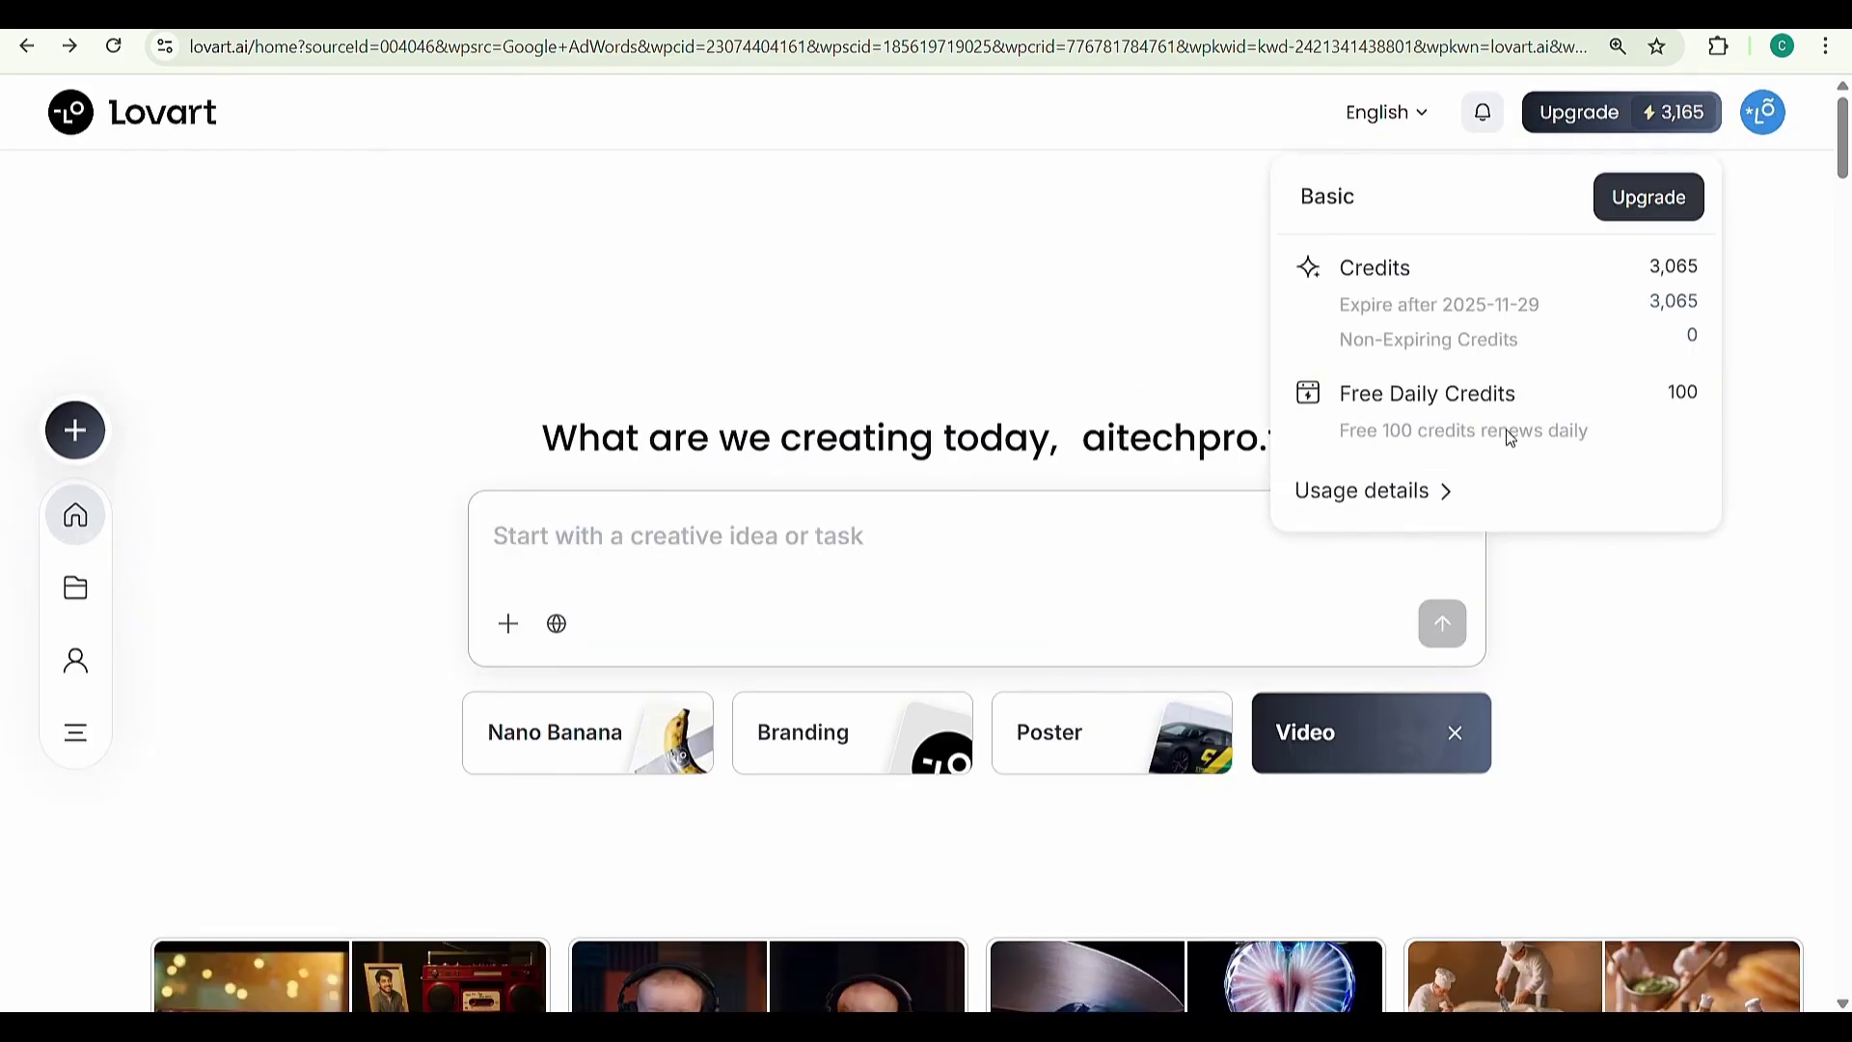
pyautogui.scroll(-3, 926, 578)
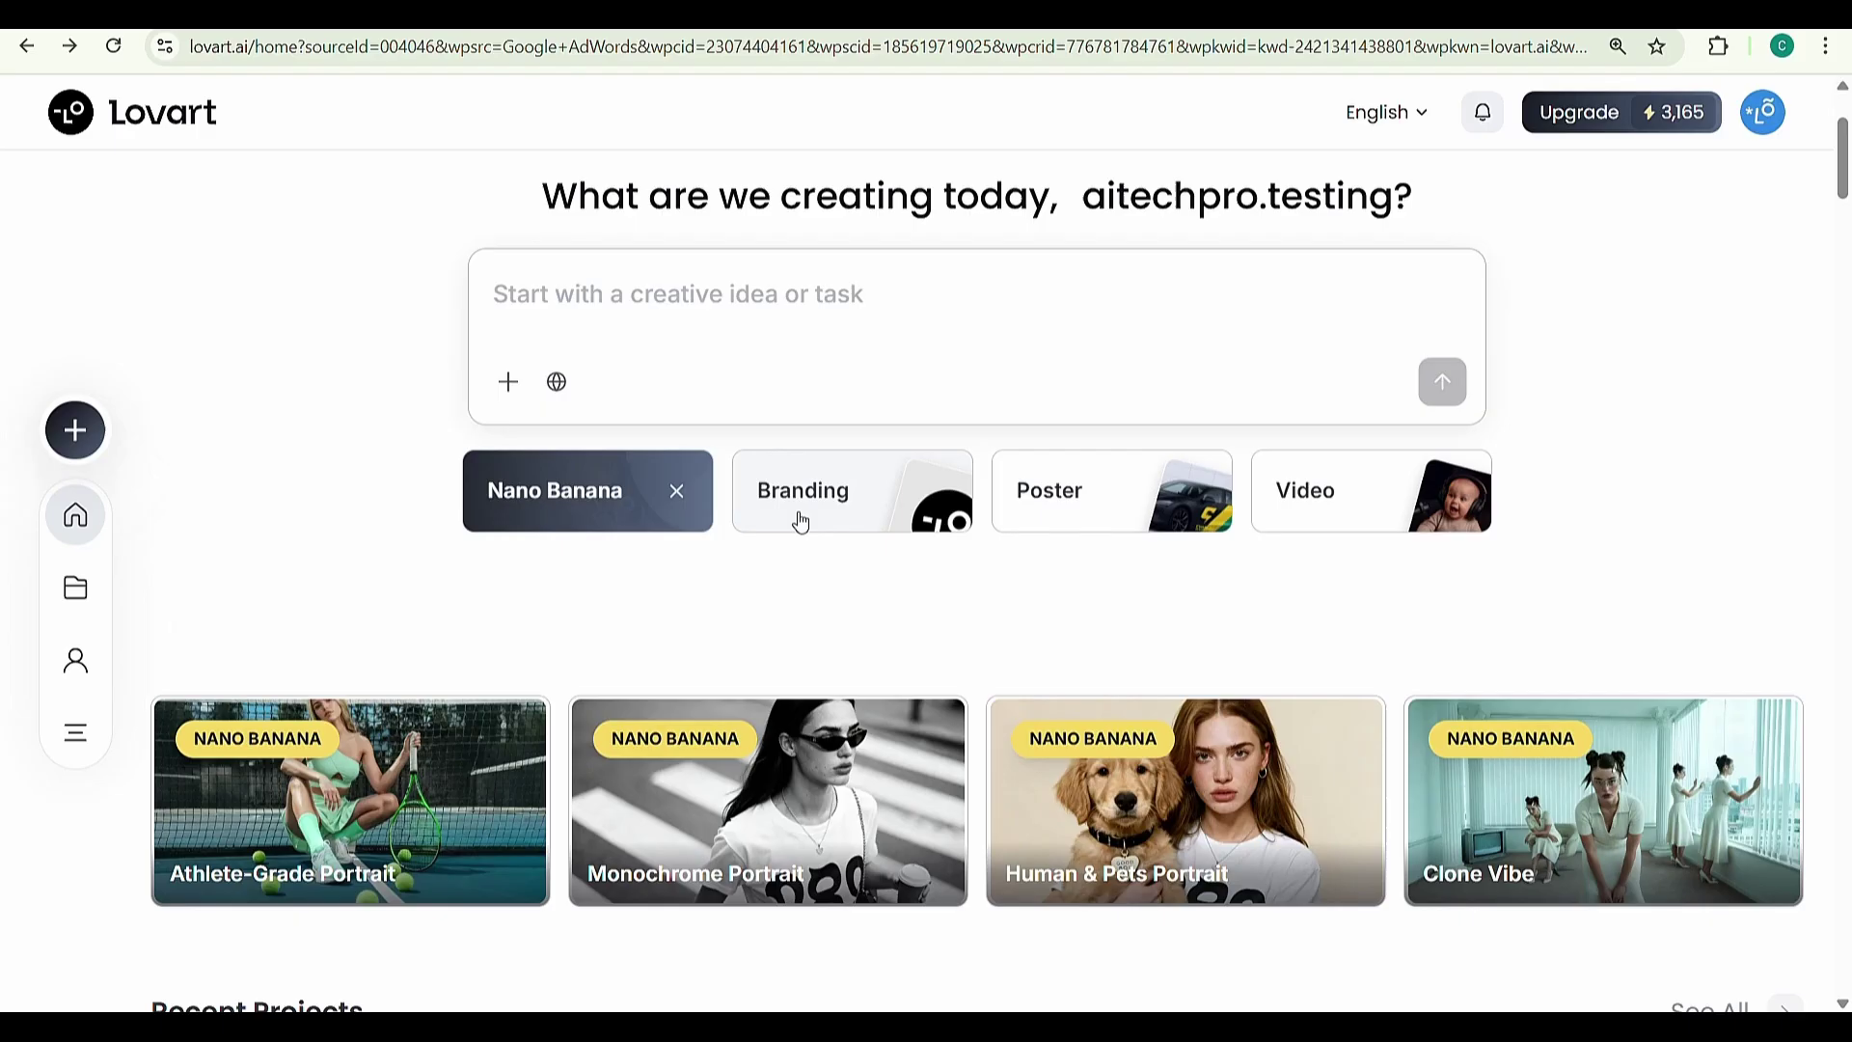
pyautogui.click(801, 520)
pyautogui.click(1108, 492)
pyautogui.click(1353, 489)
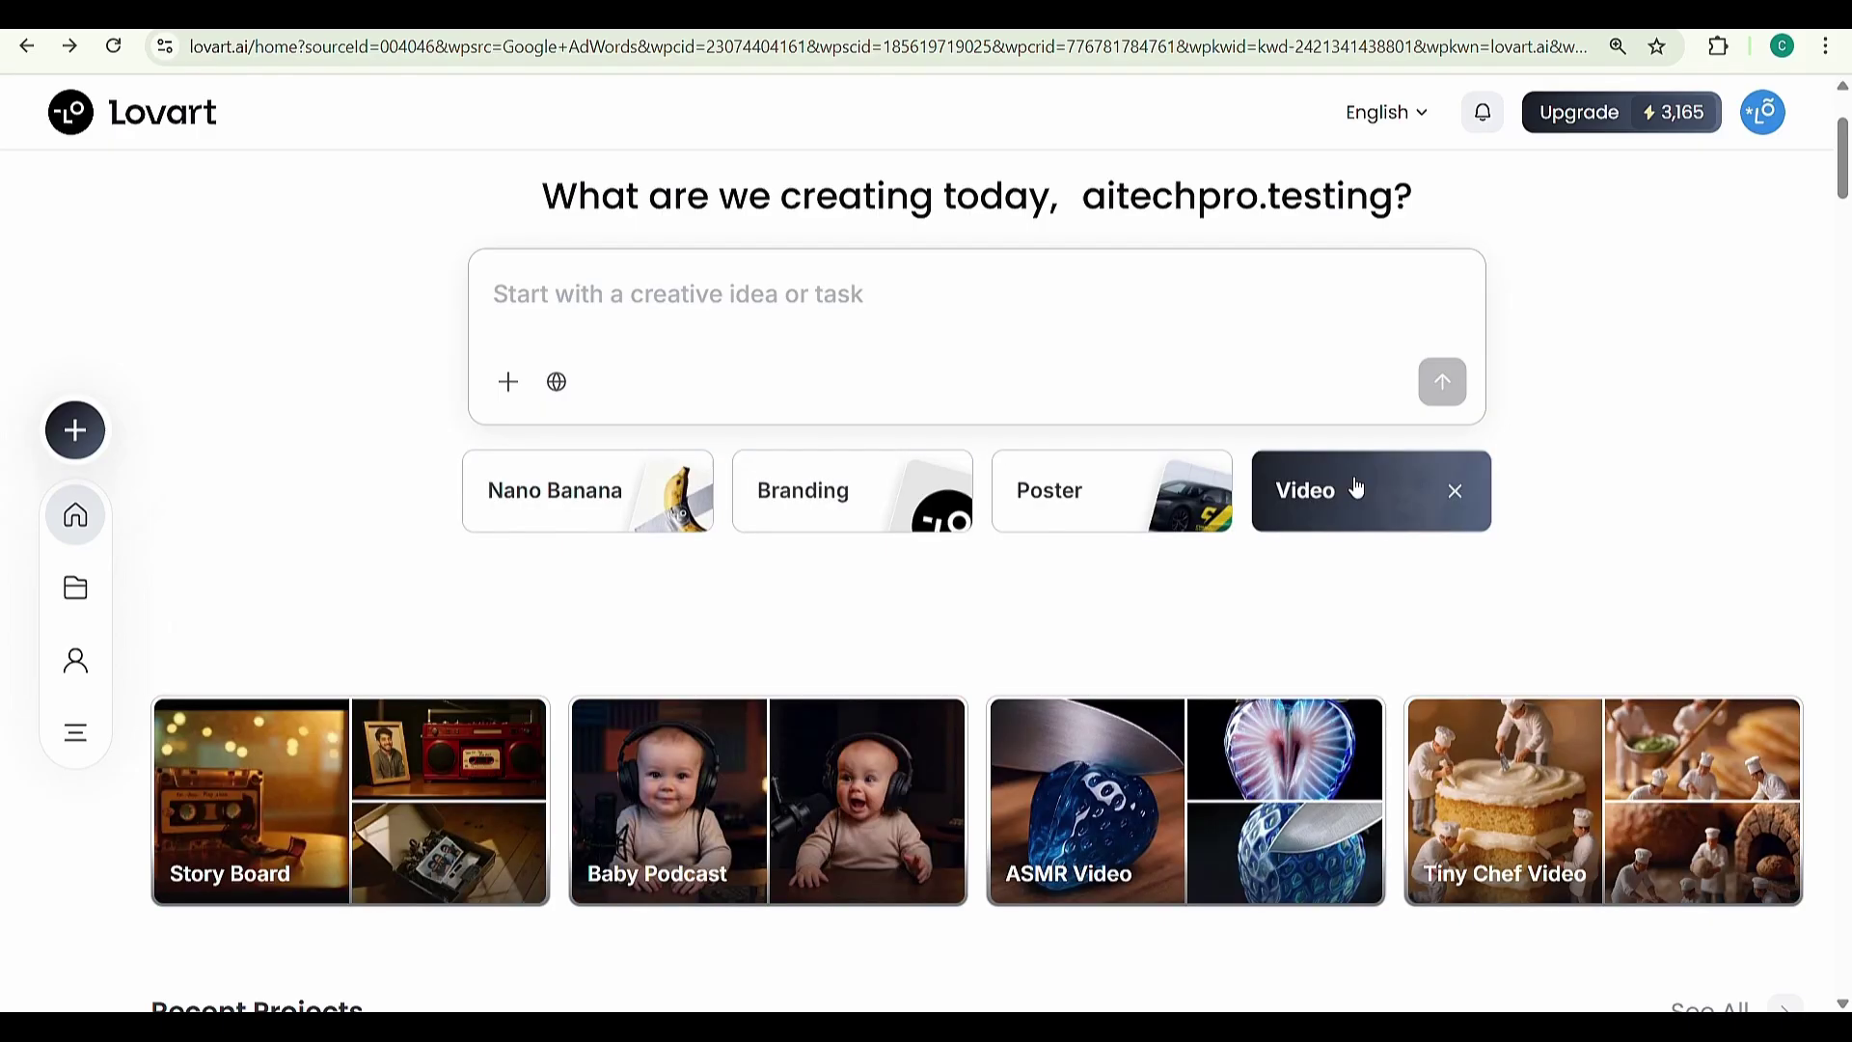
pyautogui.scroll(-5, 1849, 519)
pyautogui.scroll(-10, 1849, 519)
pyautogui.scroll(15, 1819, 550)
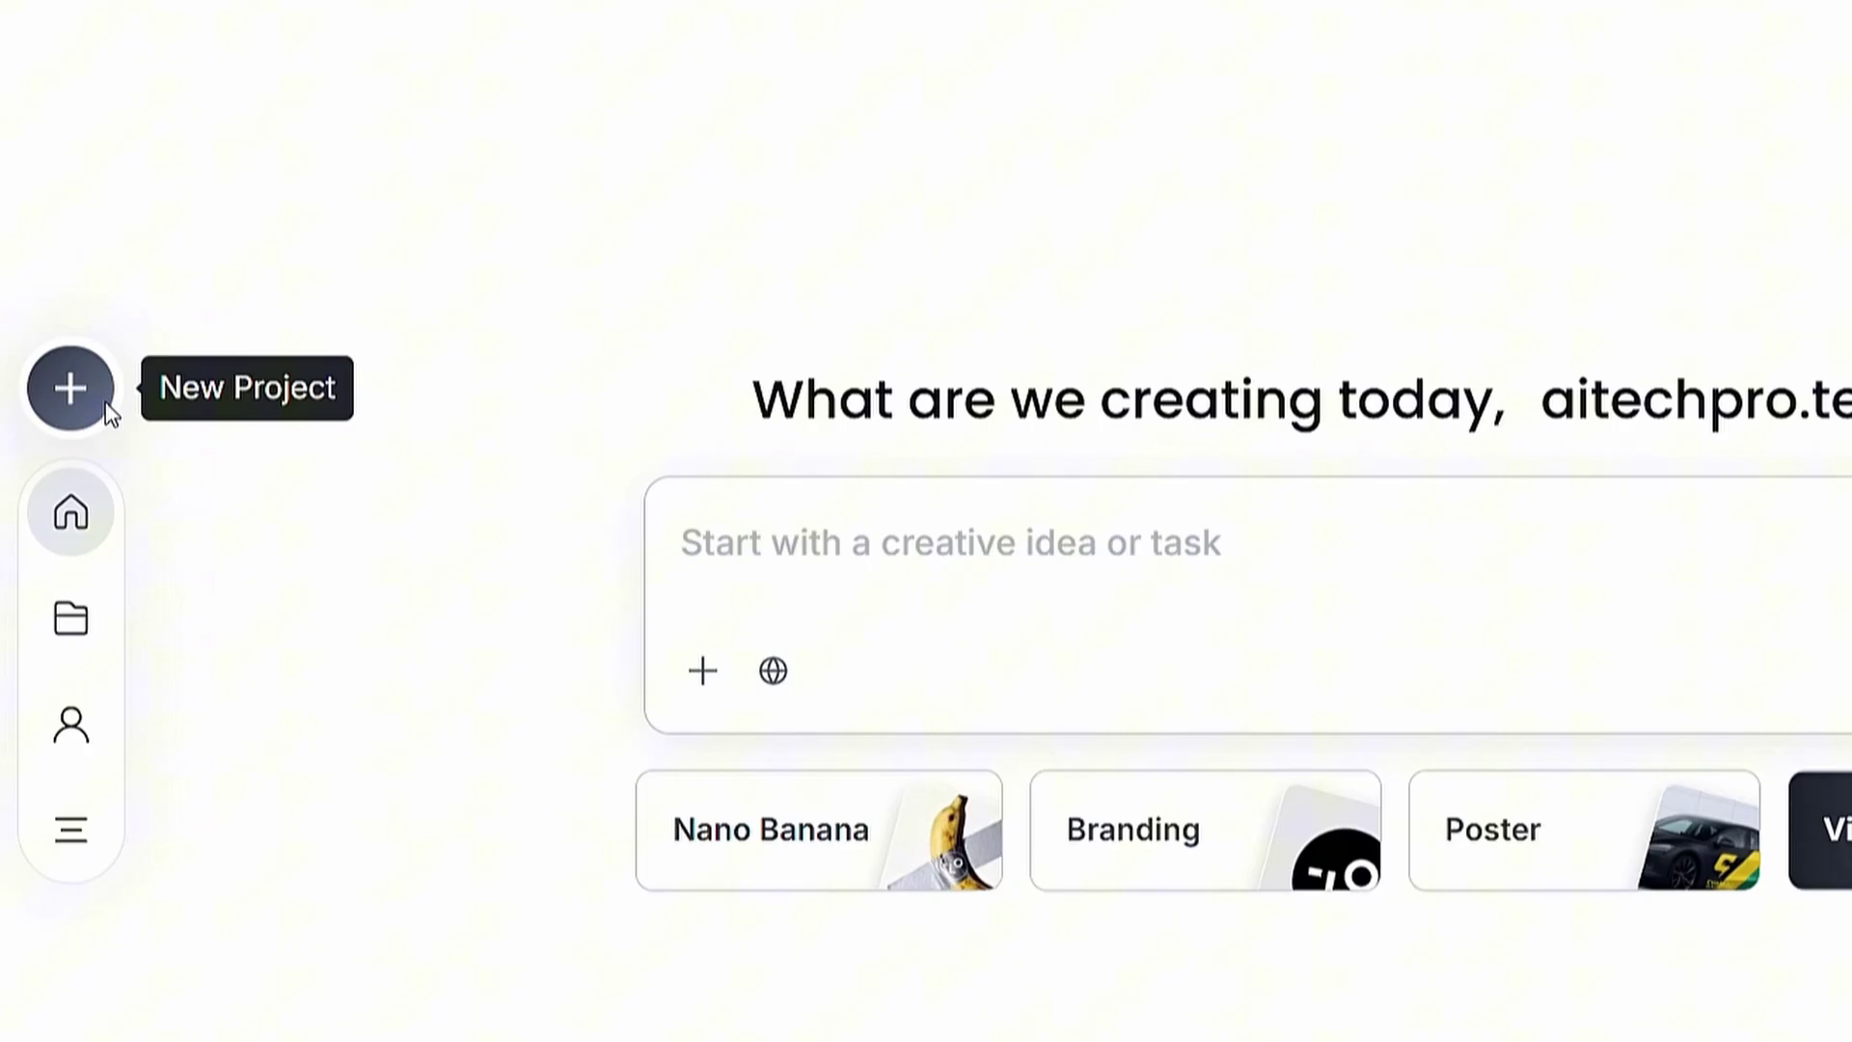
# Step: Create a new blank project, browse the video and 3D model lists, and open the Template gallery
pyautogui.click(106, 401)
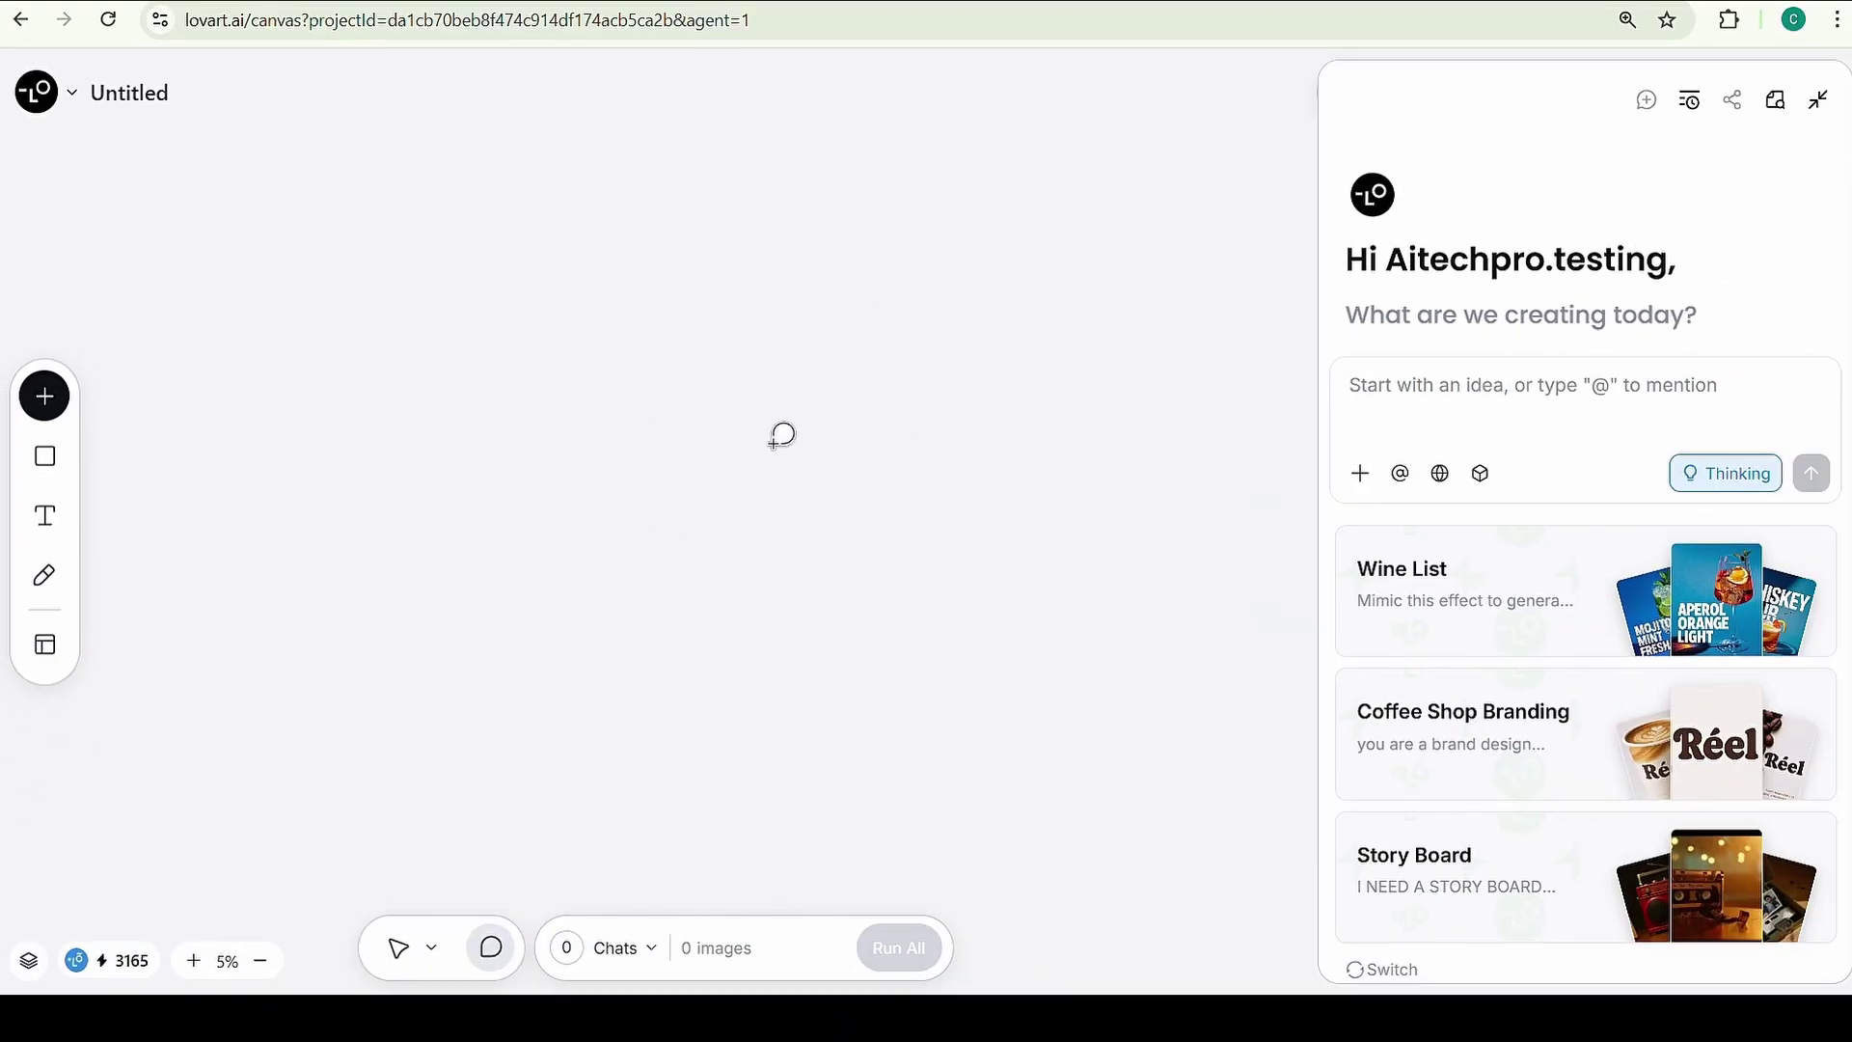
pyautogui.click(1482, 476)
pyautogui.click(1223, 608)
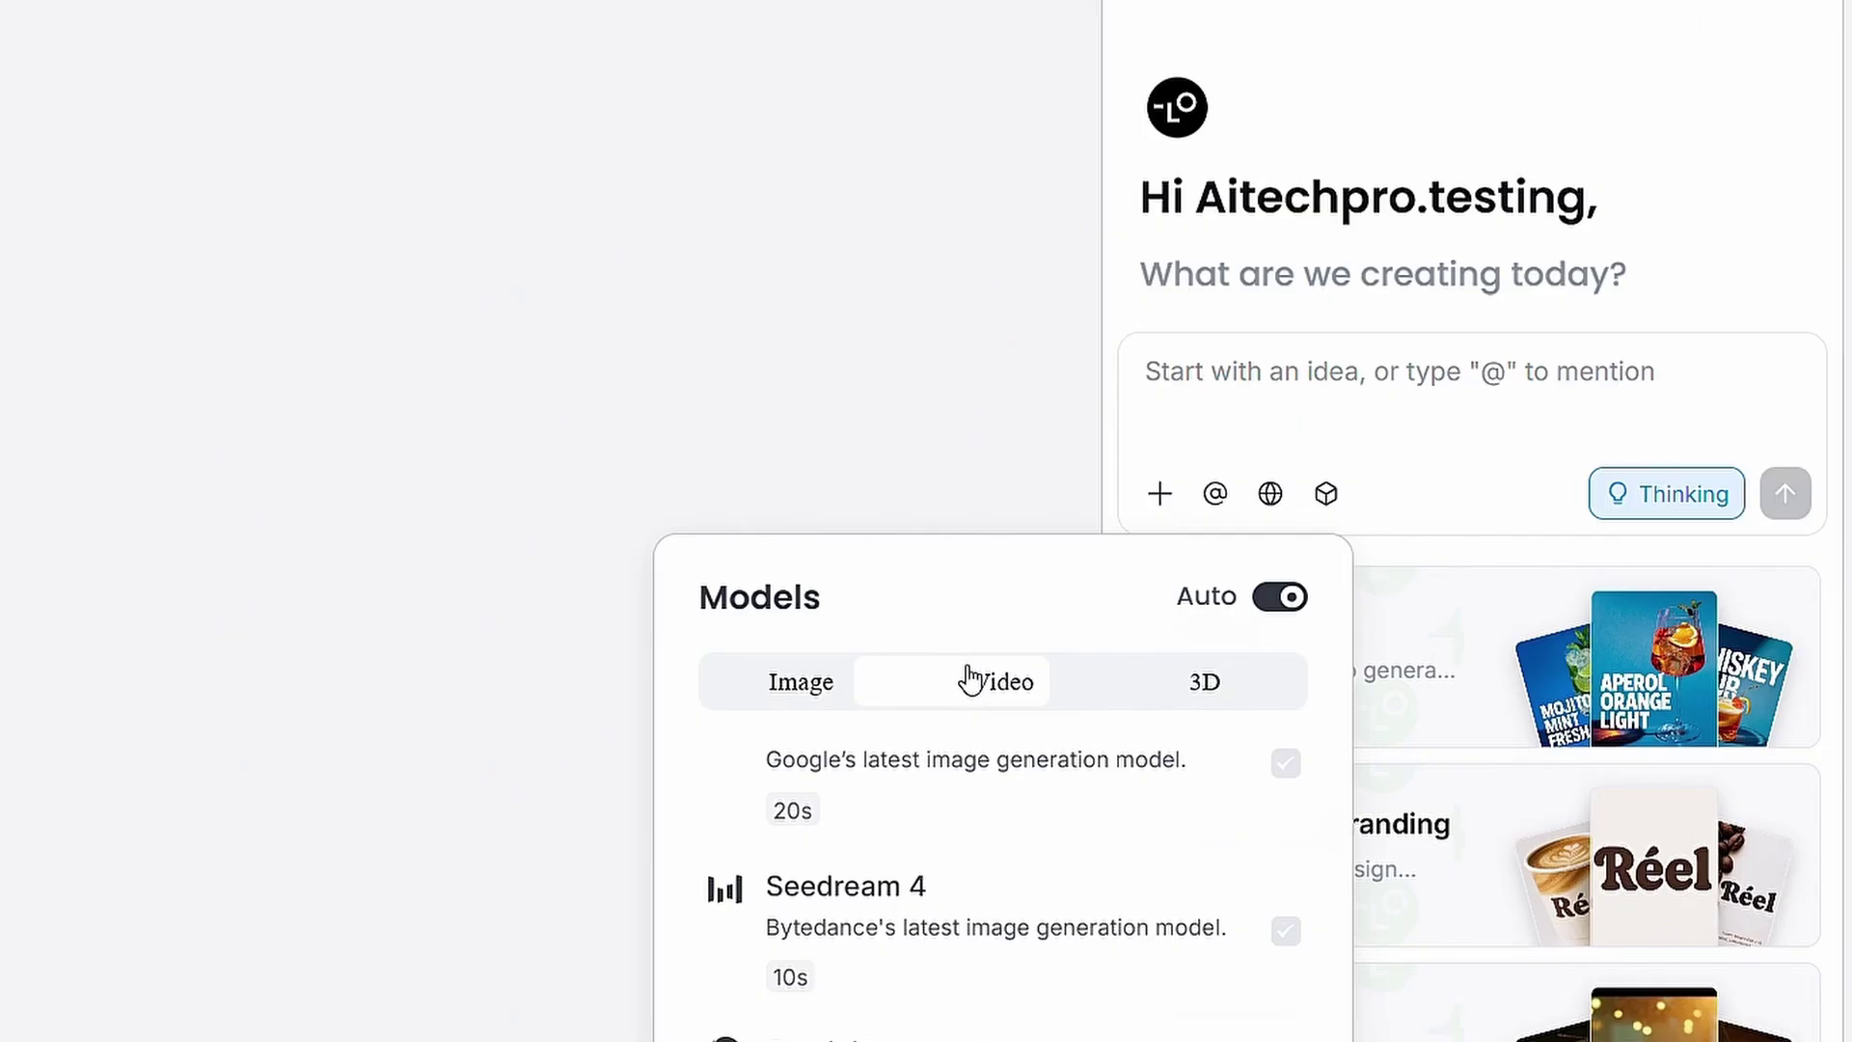
pyautogui.click(1254, 681)
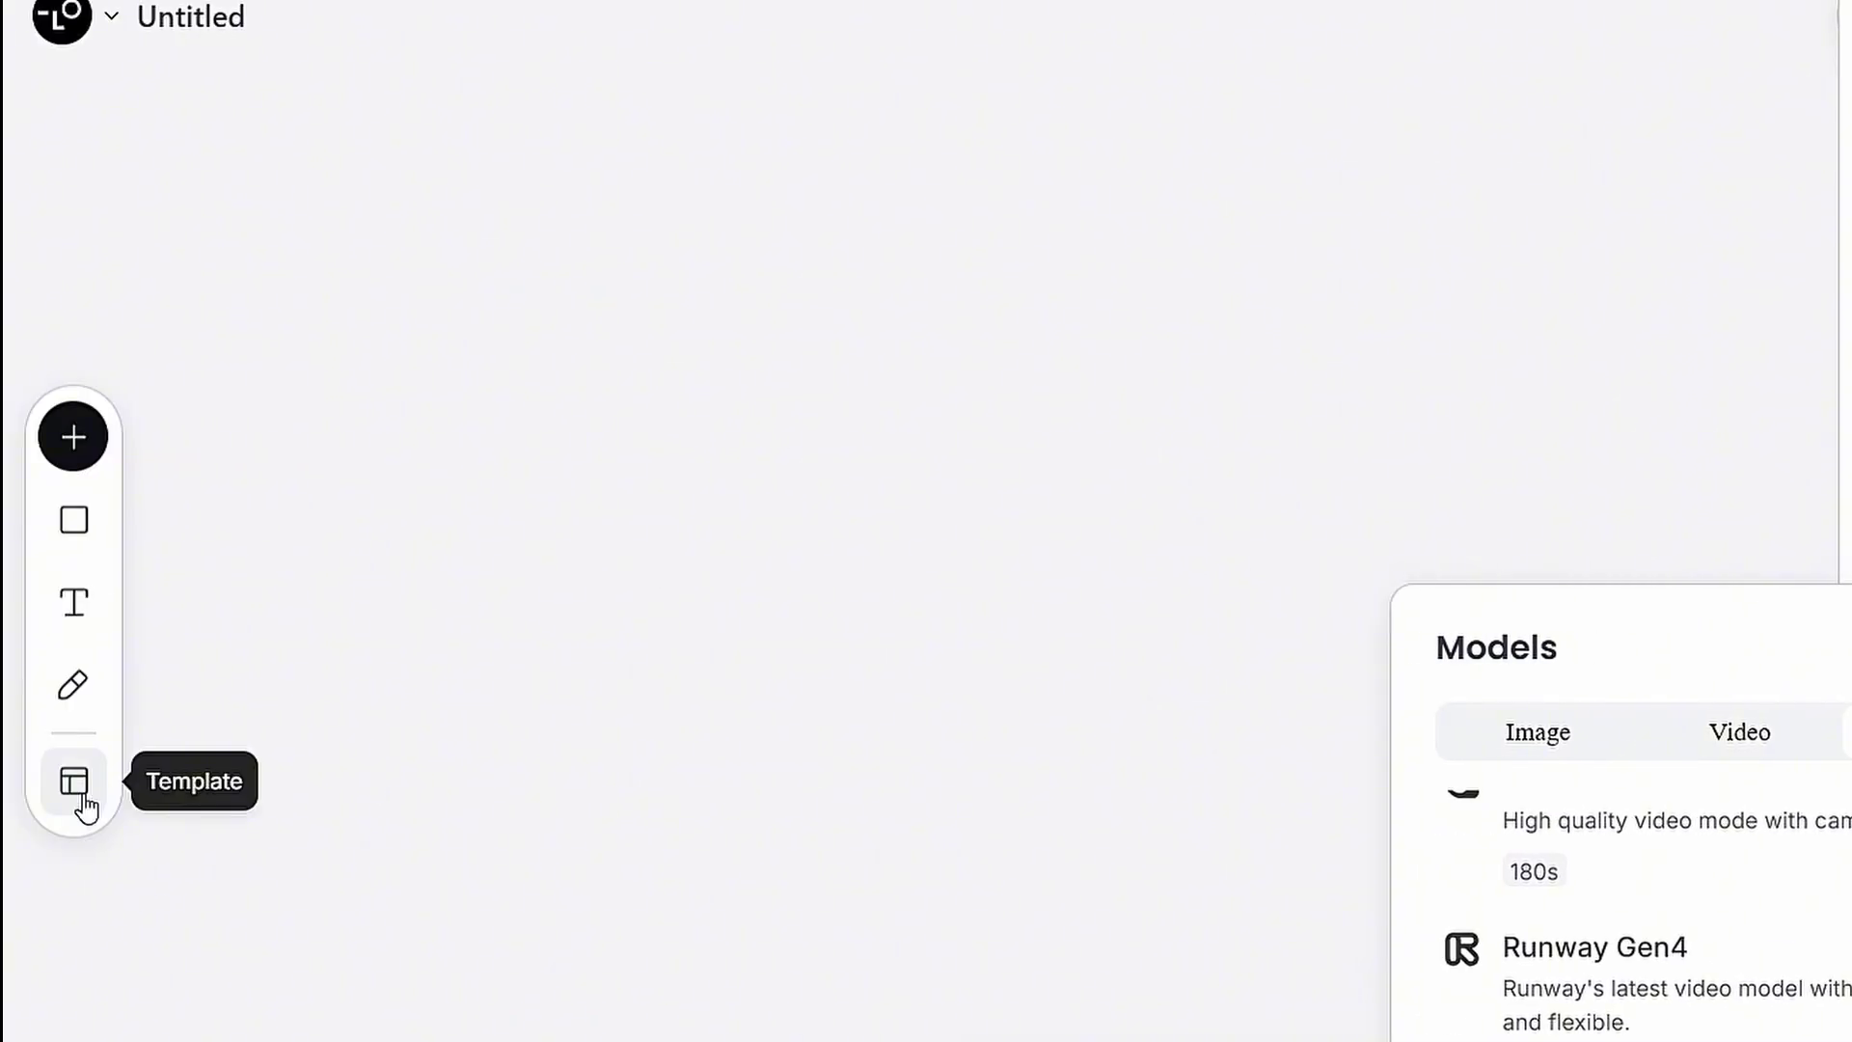
pyautogui.click(75, 783)
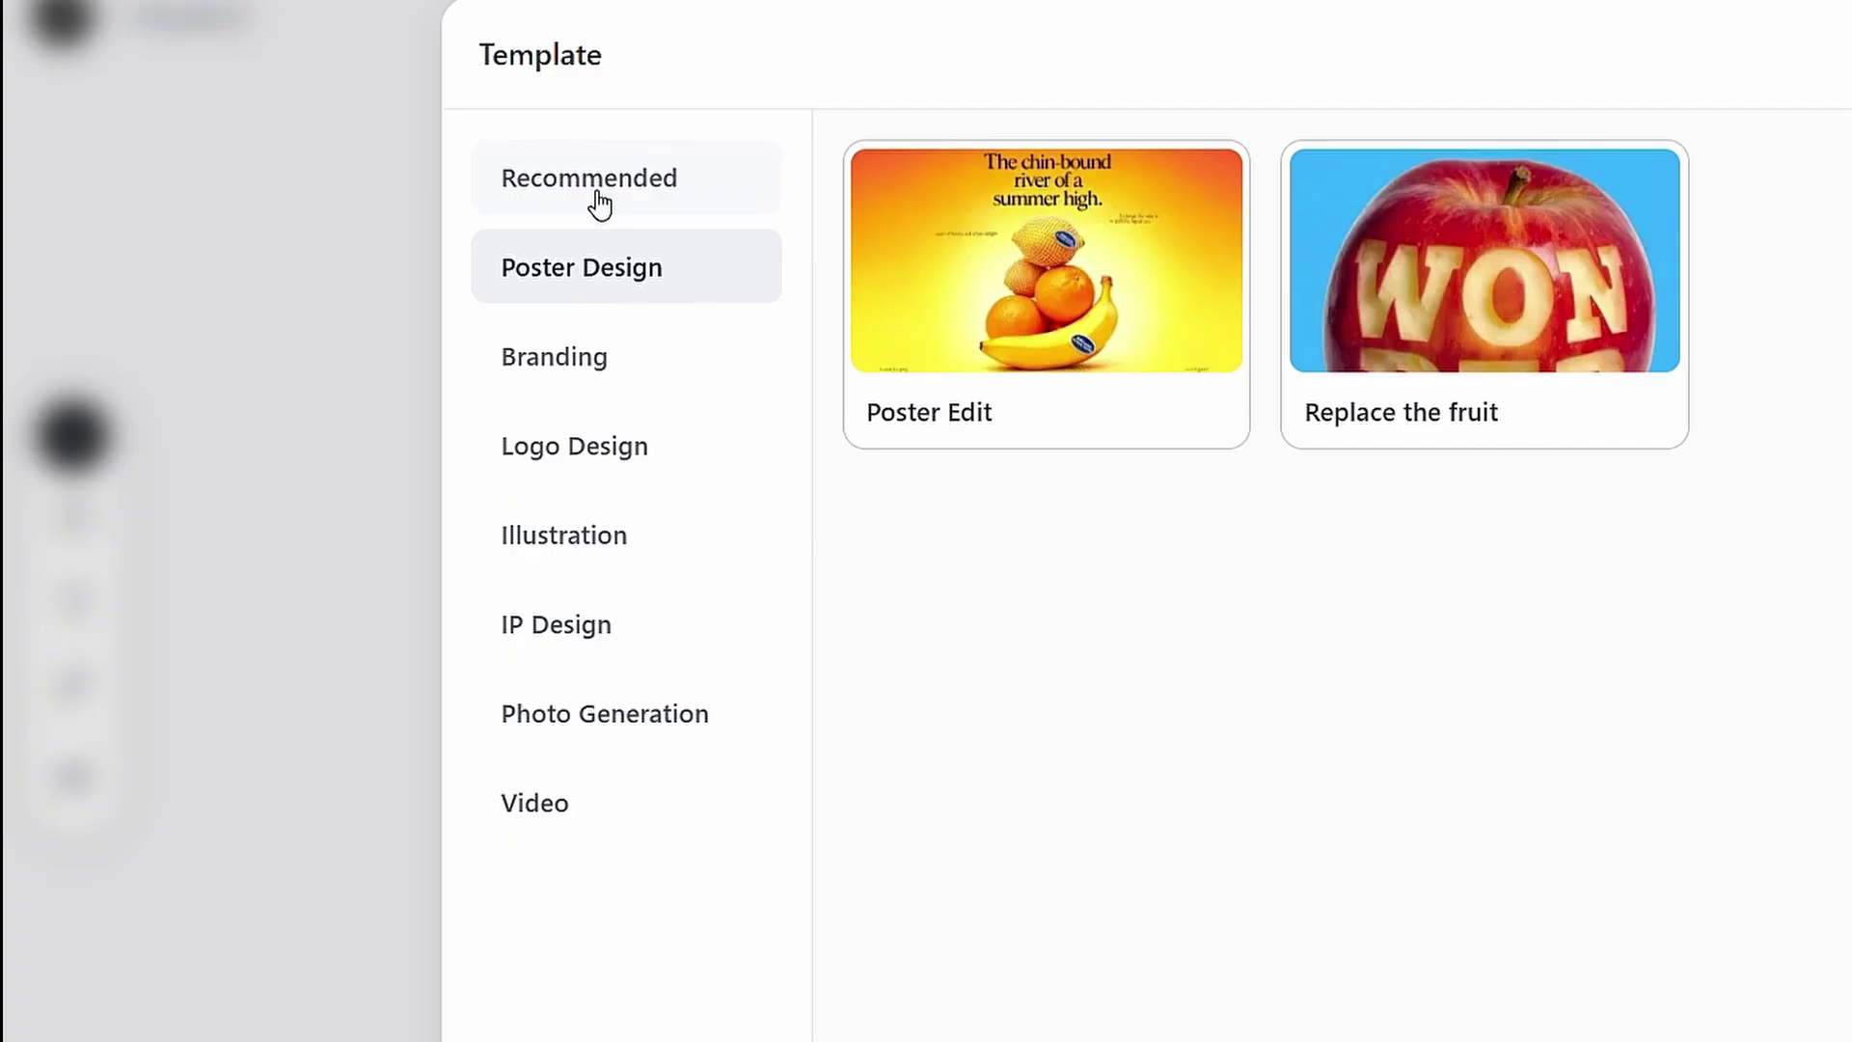
# Step: Add the Replace the fruit template and generate an apple version of the watermelon poster
pyautogui.click(1486, 259)
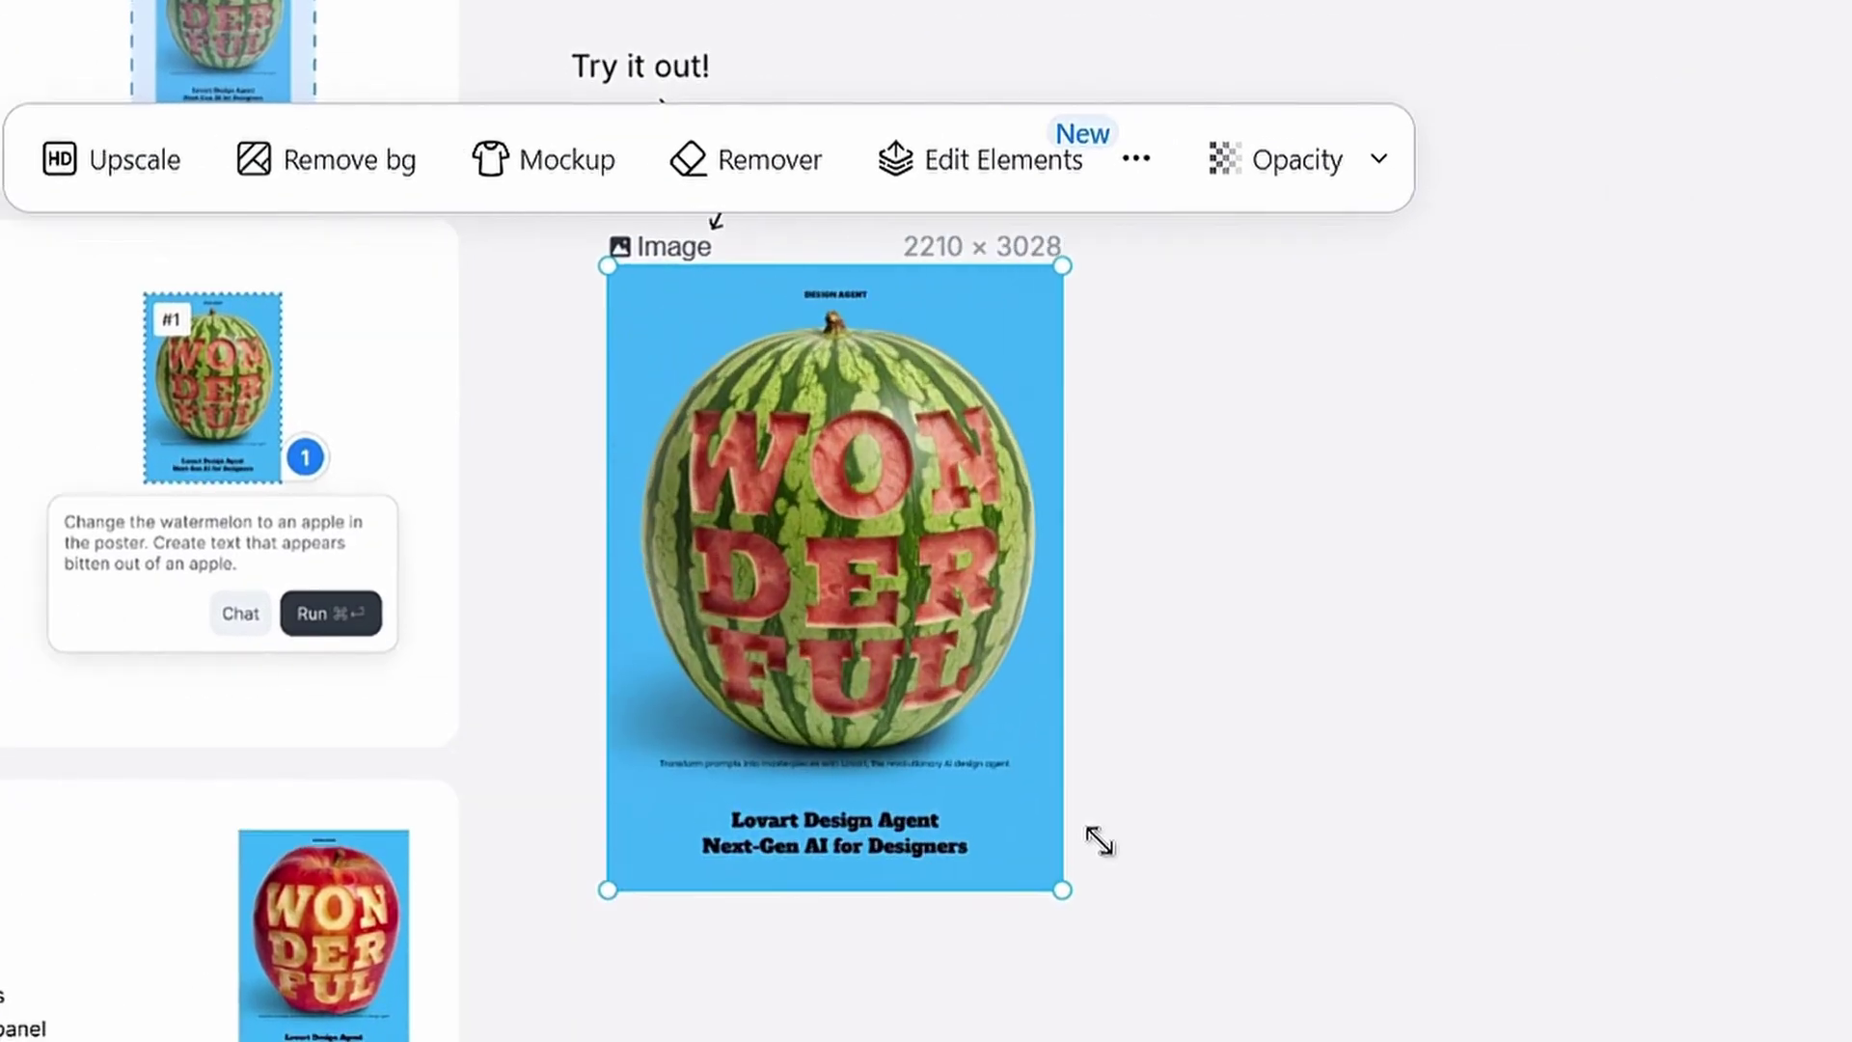
pyautogui.click(835, 521)
pyautogui.click(950, 582)
pyautogui.write('Change the watermelon to an apple in the poster. Create text that appears bitten out of an apple.')
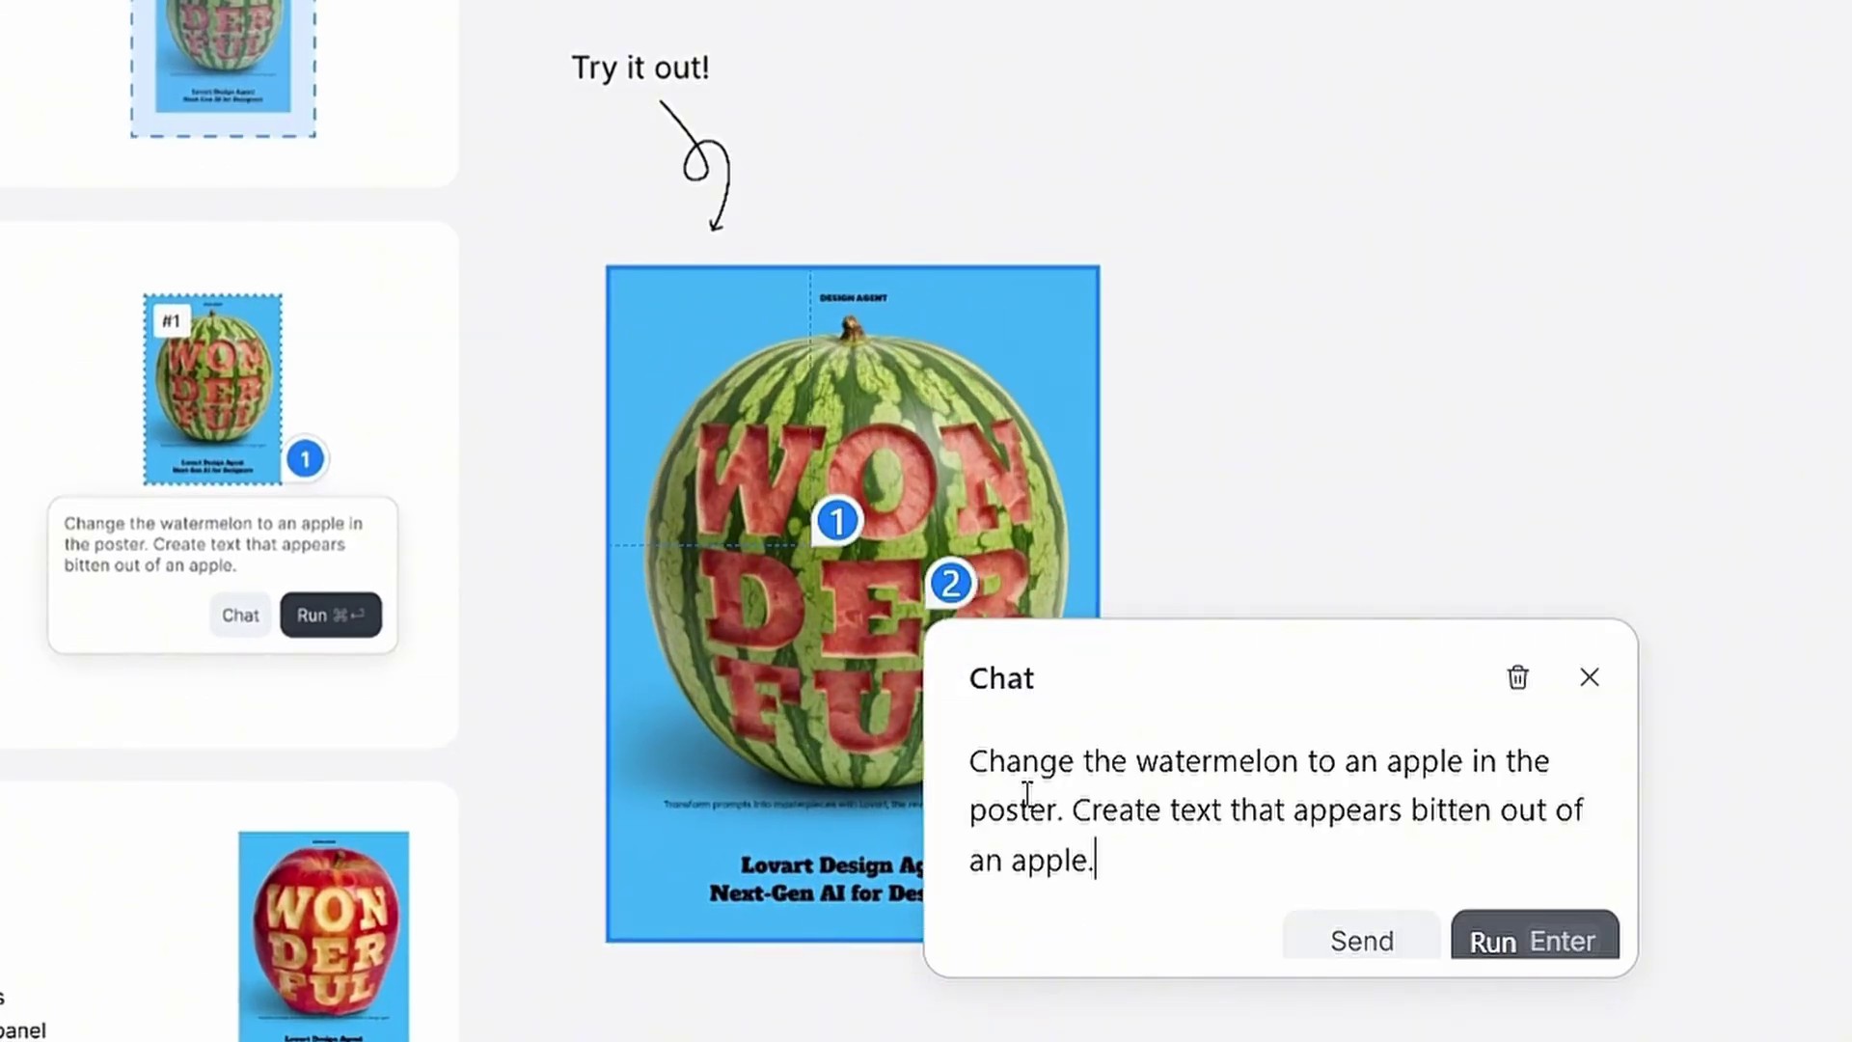
pyautogui.moveTo(972, 761); pyautogui.dragTo(1406, 872)
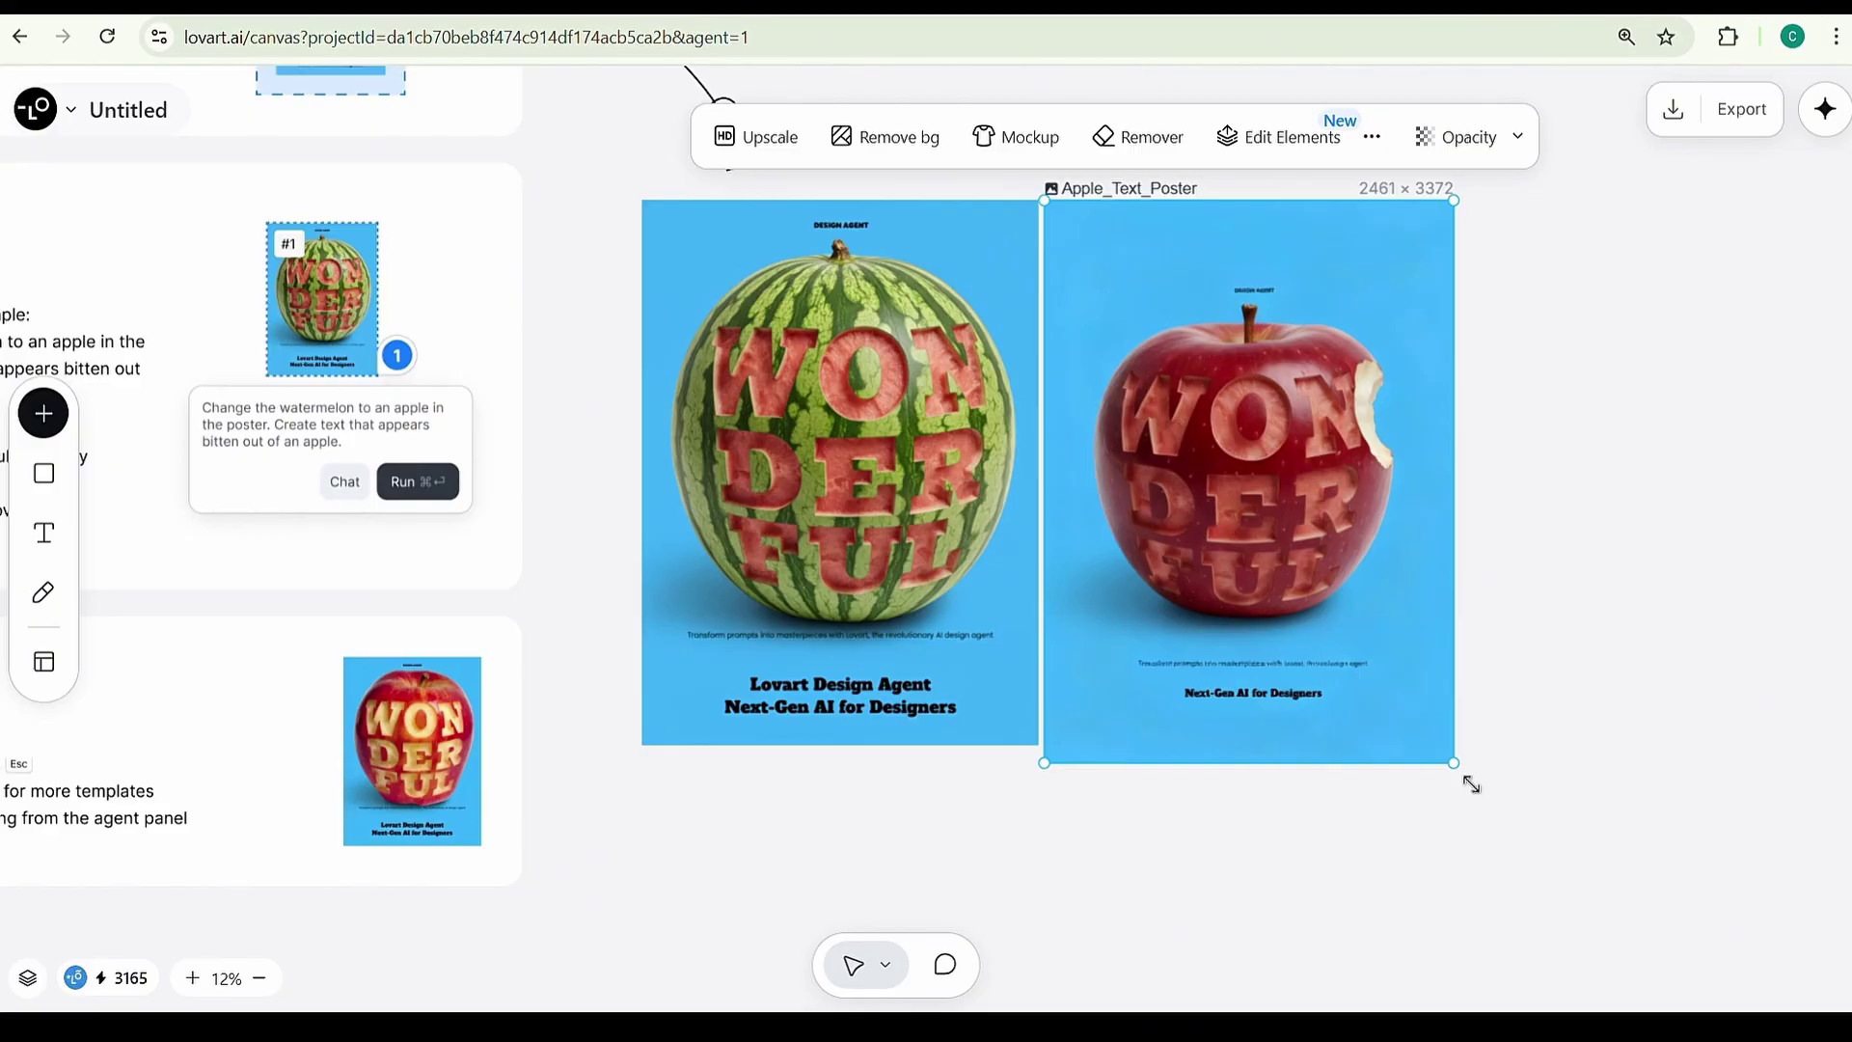
# Step: Shrink Apple_Text_Poster to about two-thirds size and delete the tutorial panel items
pyautogui.moveTo(1471, 784); pyautogui.dragTo(1329, 584)
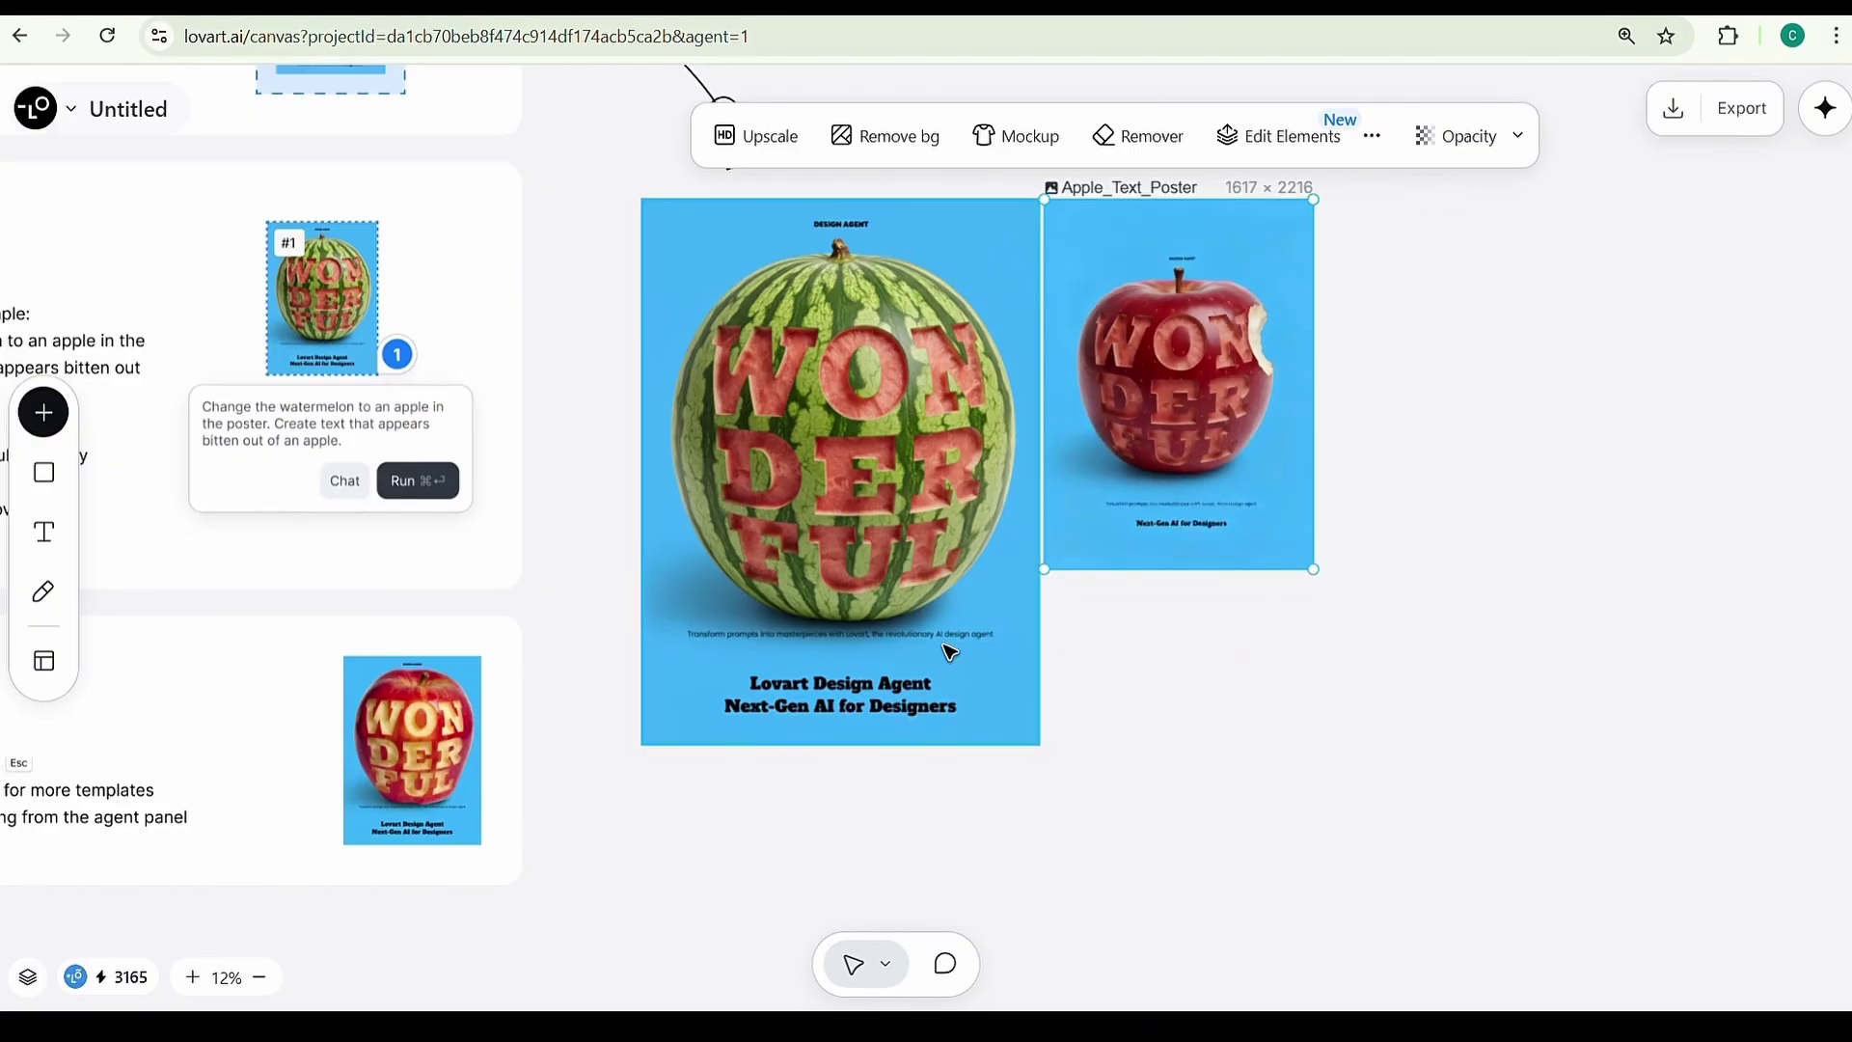
pyautogui.scroll(-5, 950, 652)
pyautogui.moveTo(1341, 812); pyautogui.dragTo(333, 255)
pyautogui.press('Delete')
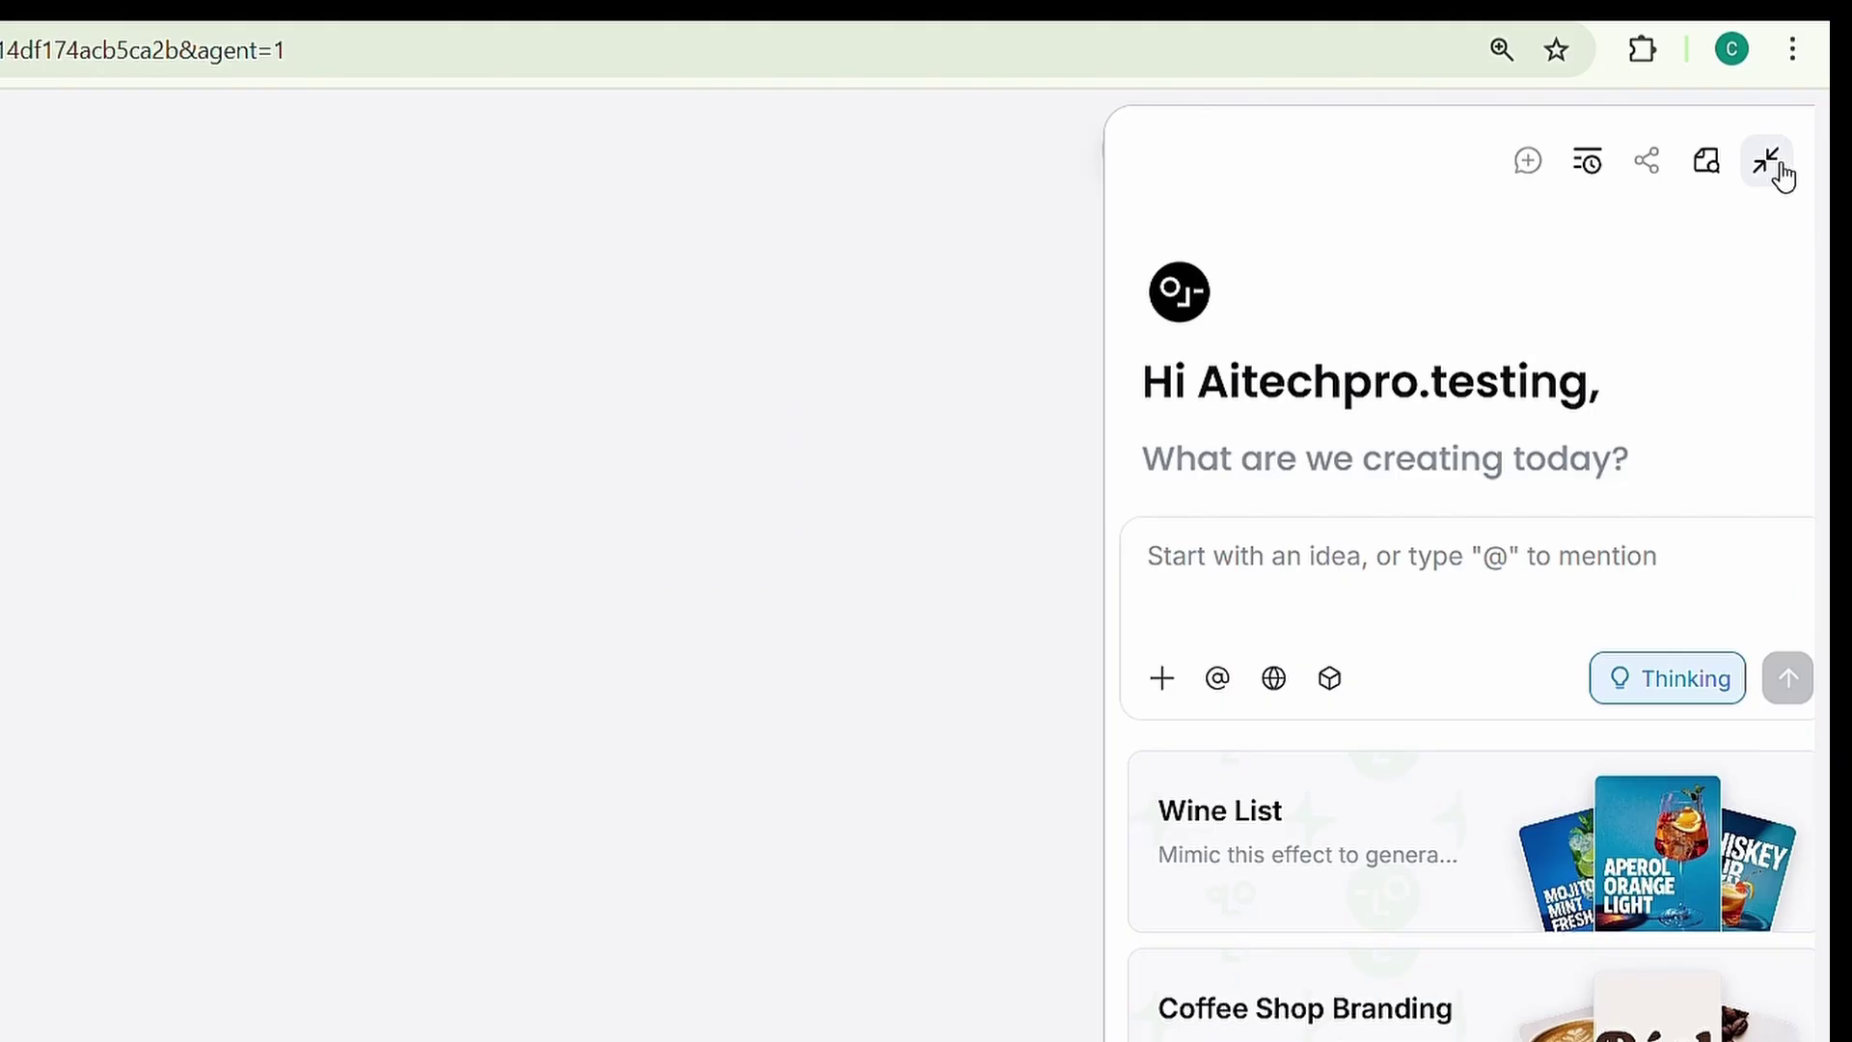
# Step: Mention Seedream 4 as the image model in the agent chat prompt
pyautogui.click(1444, 607)
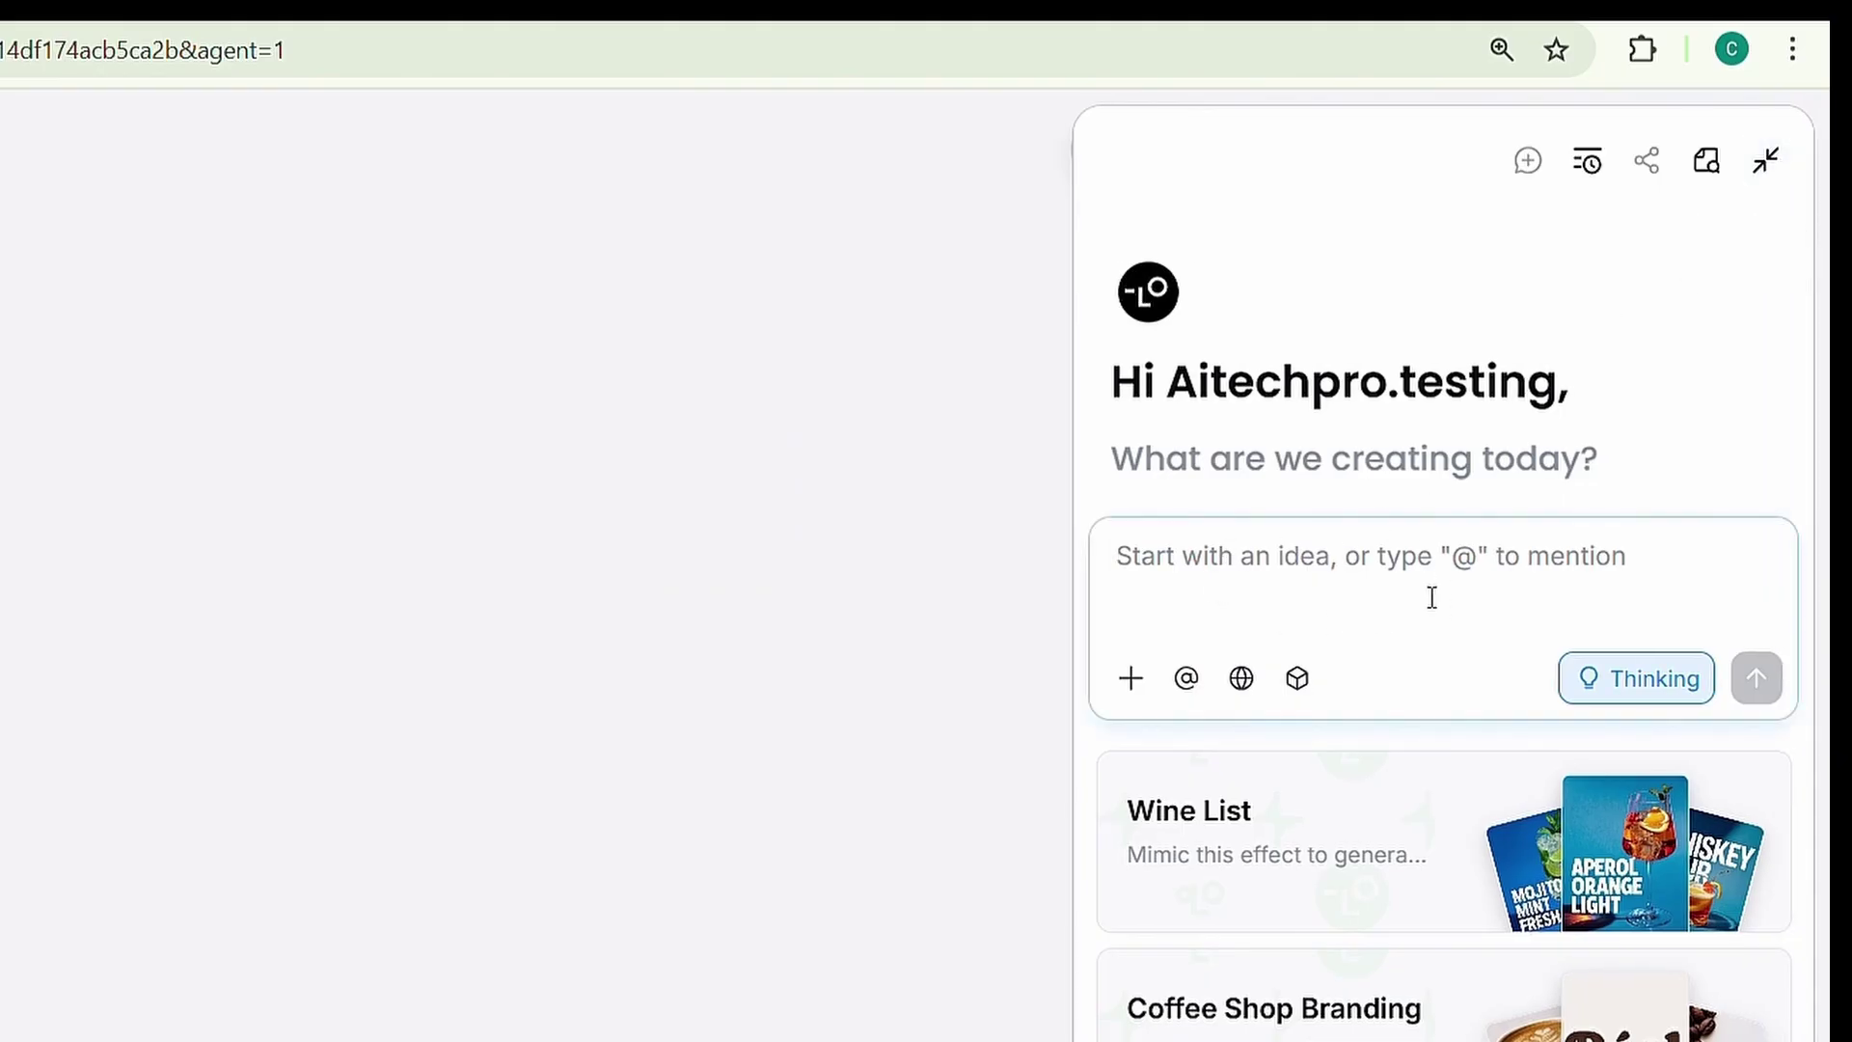
pyautogui.click(1188, 680)
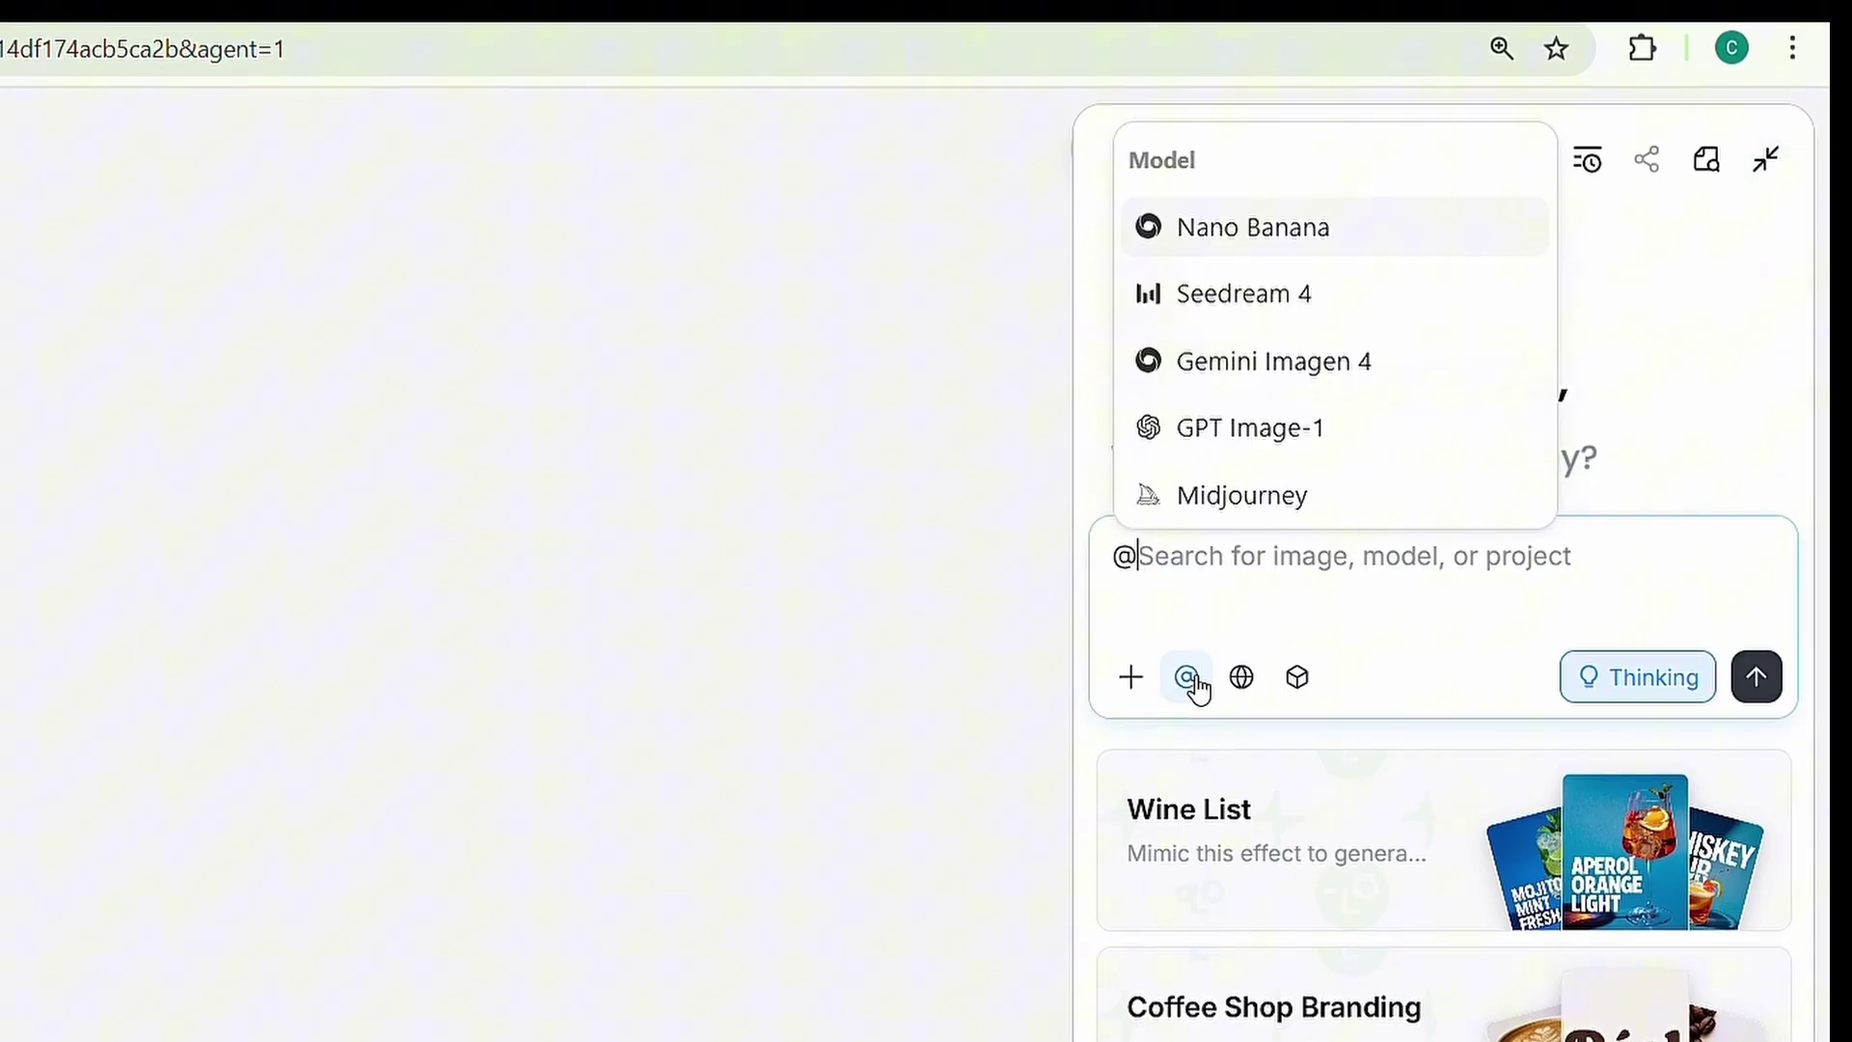
pyautogui.scroll(-3, 1292, 339)
pyautogui.scroll(5, 1254, 453)
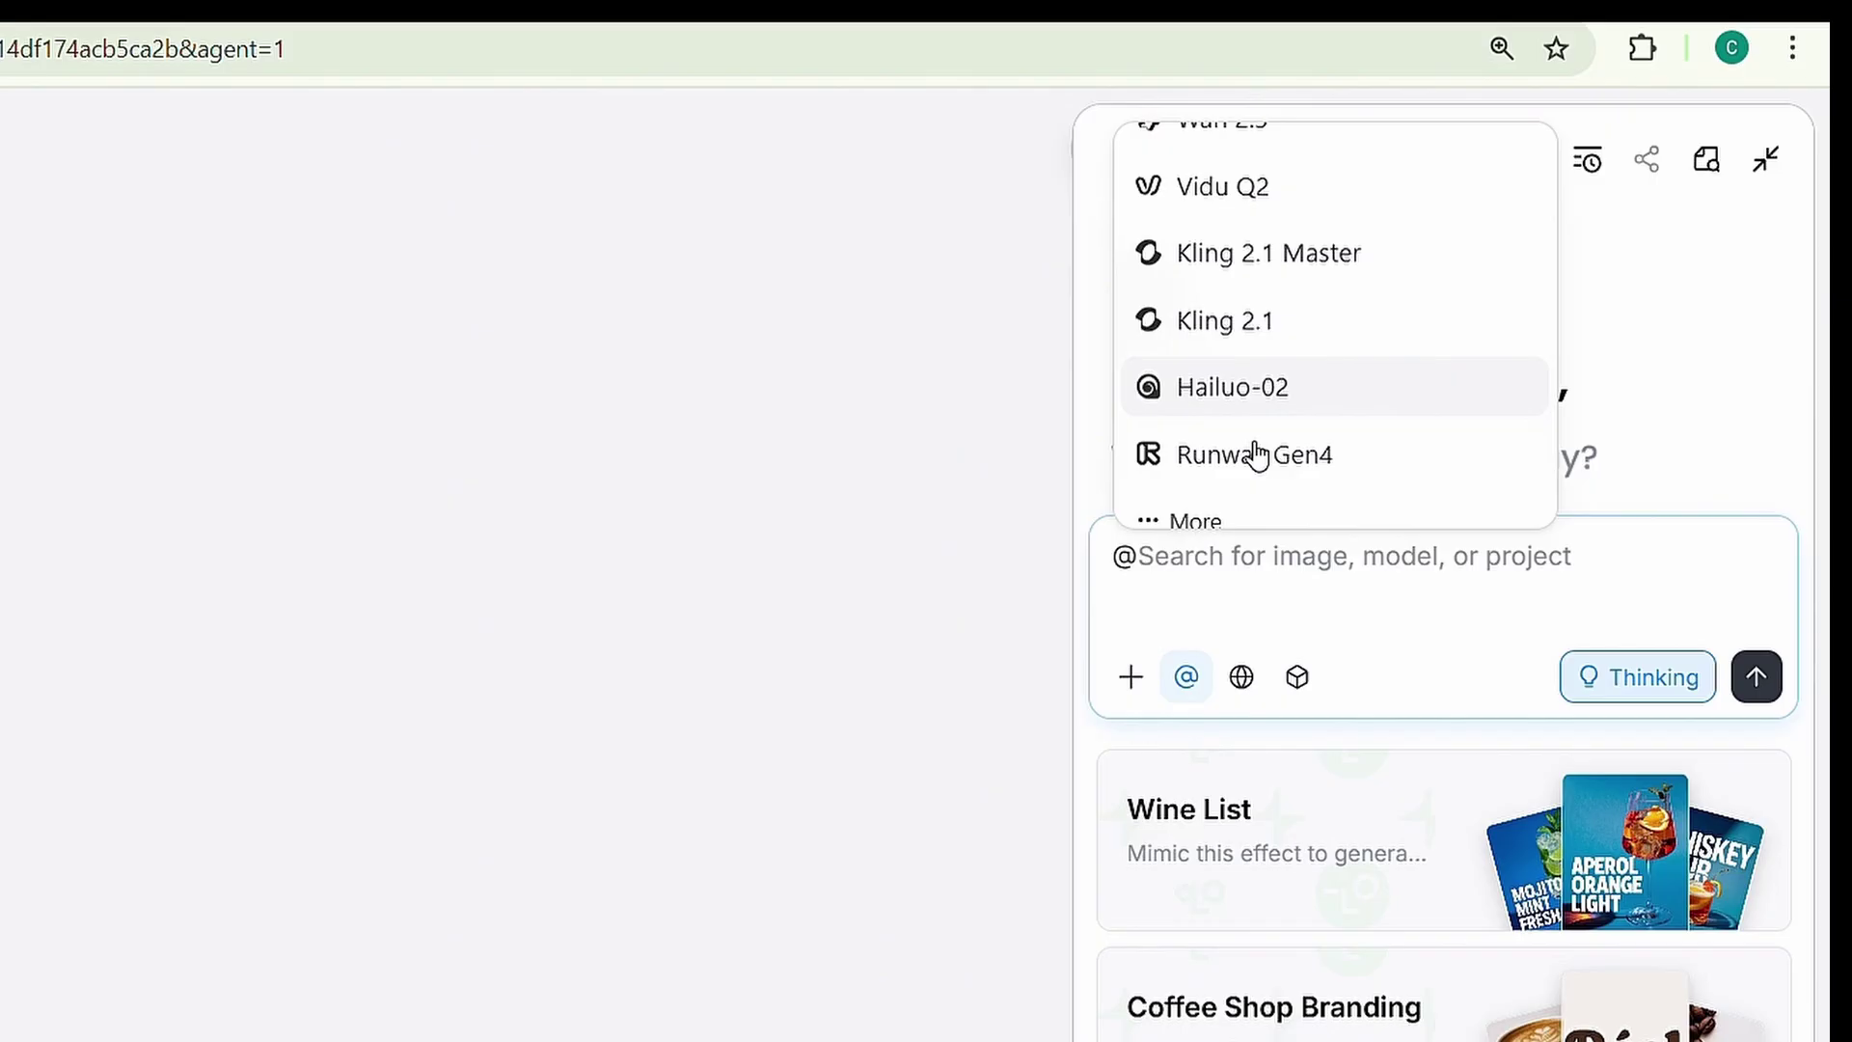
pyautogui.click(1294, 683)
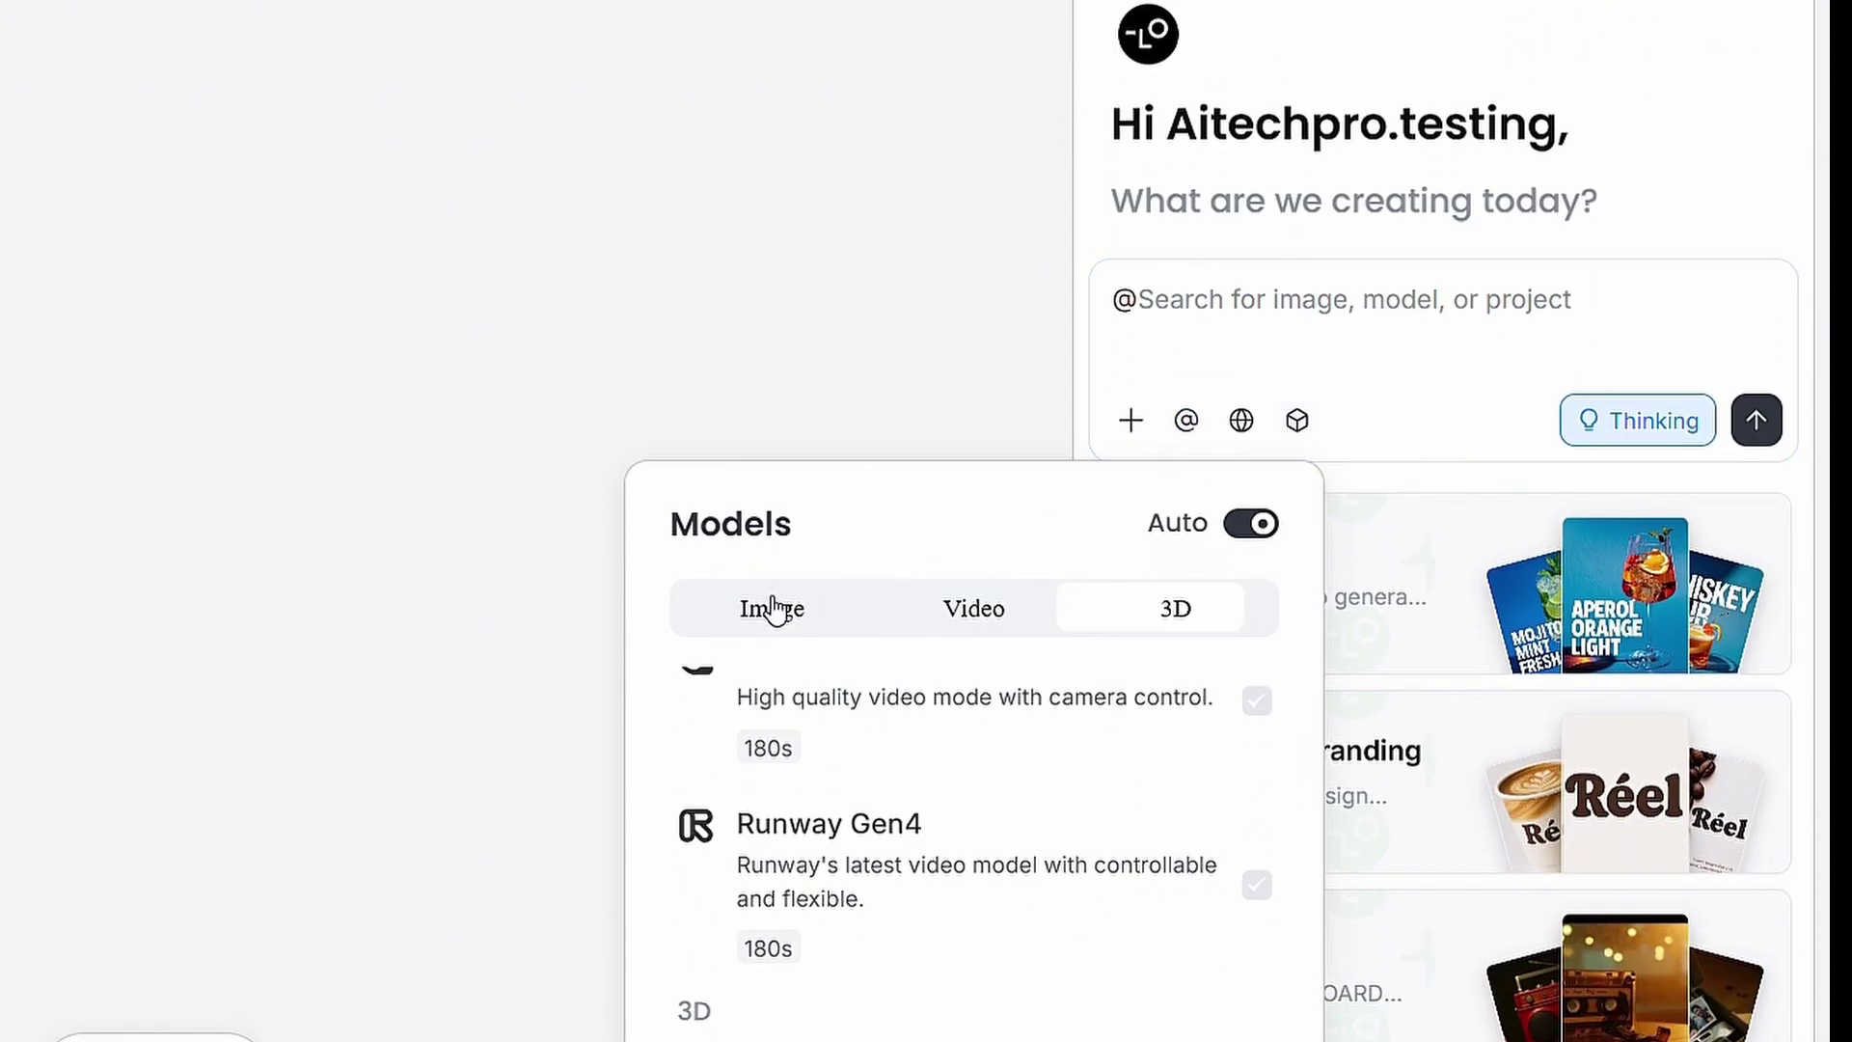
pyautogui.click(769, 866)
pyautogui.click(1165, 572)
pyautogui.click(1187, 658)
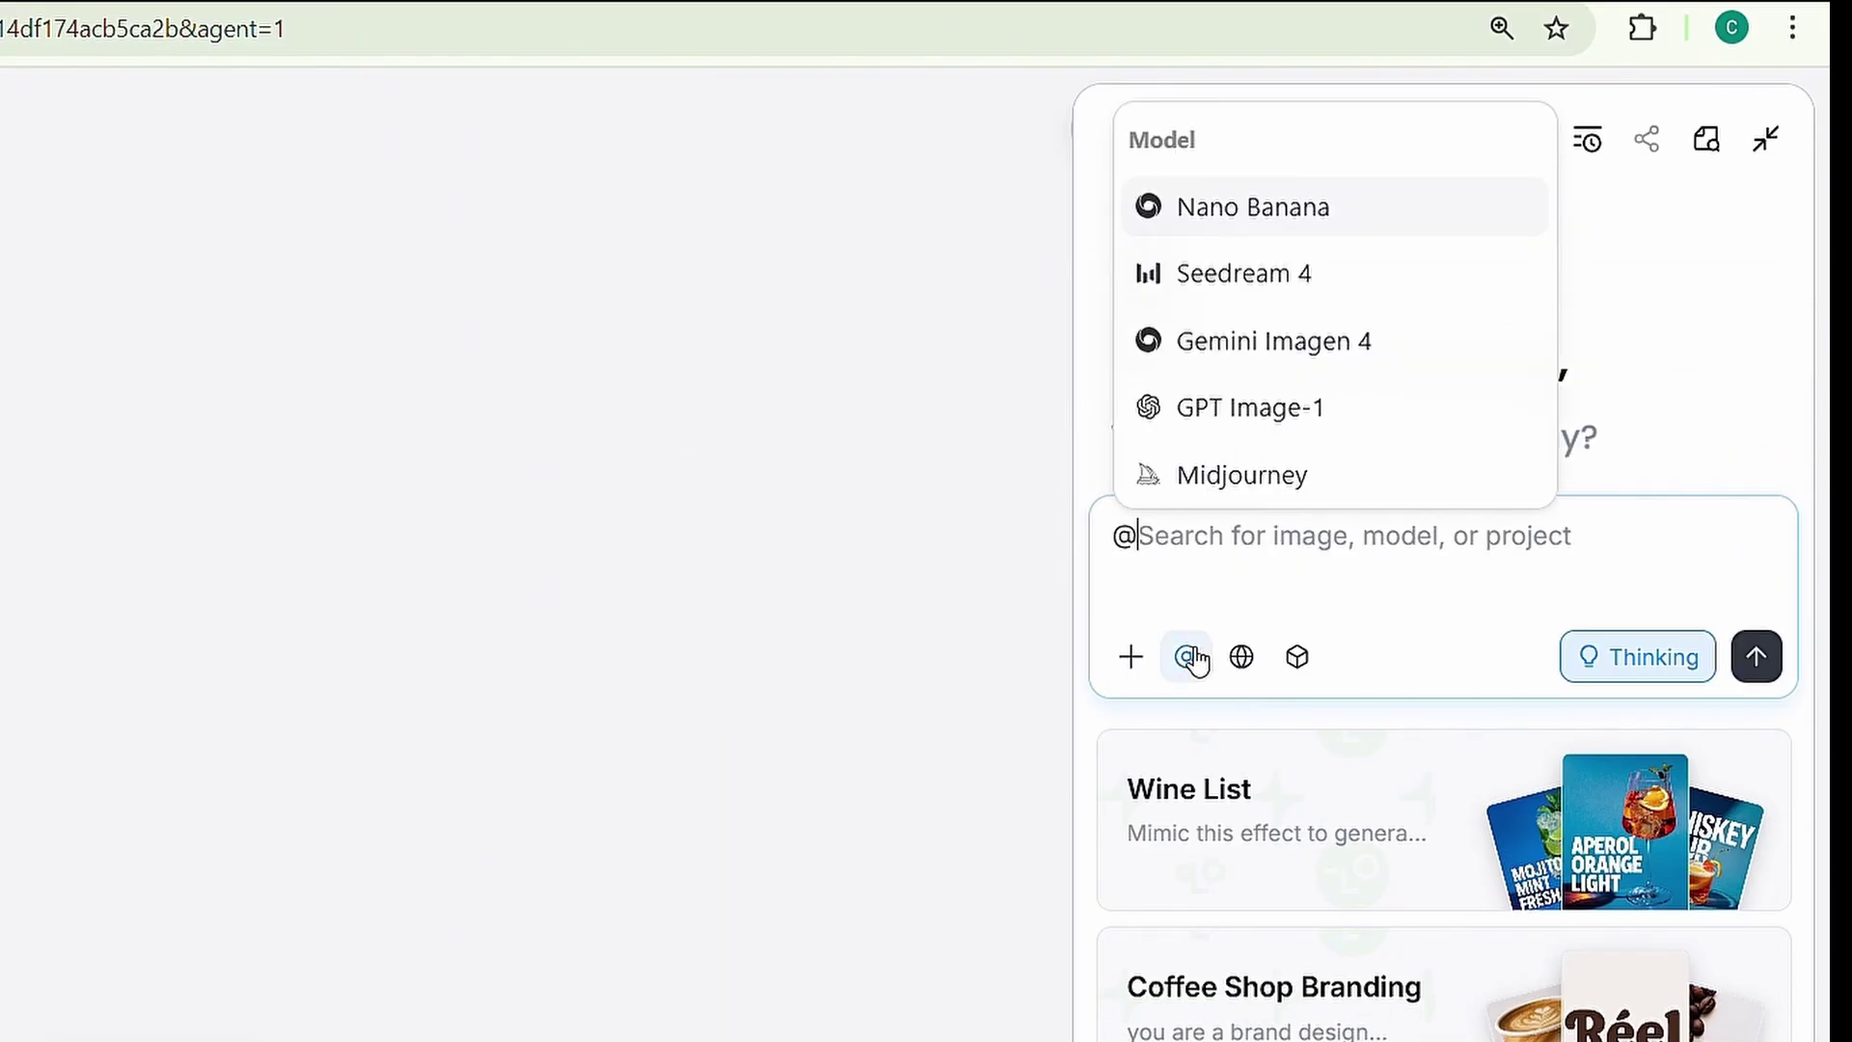
pyautogui.click(1244, 280)
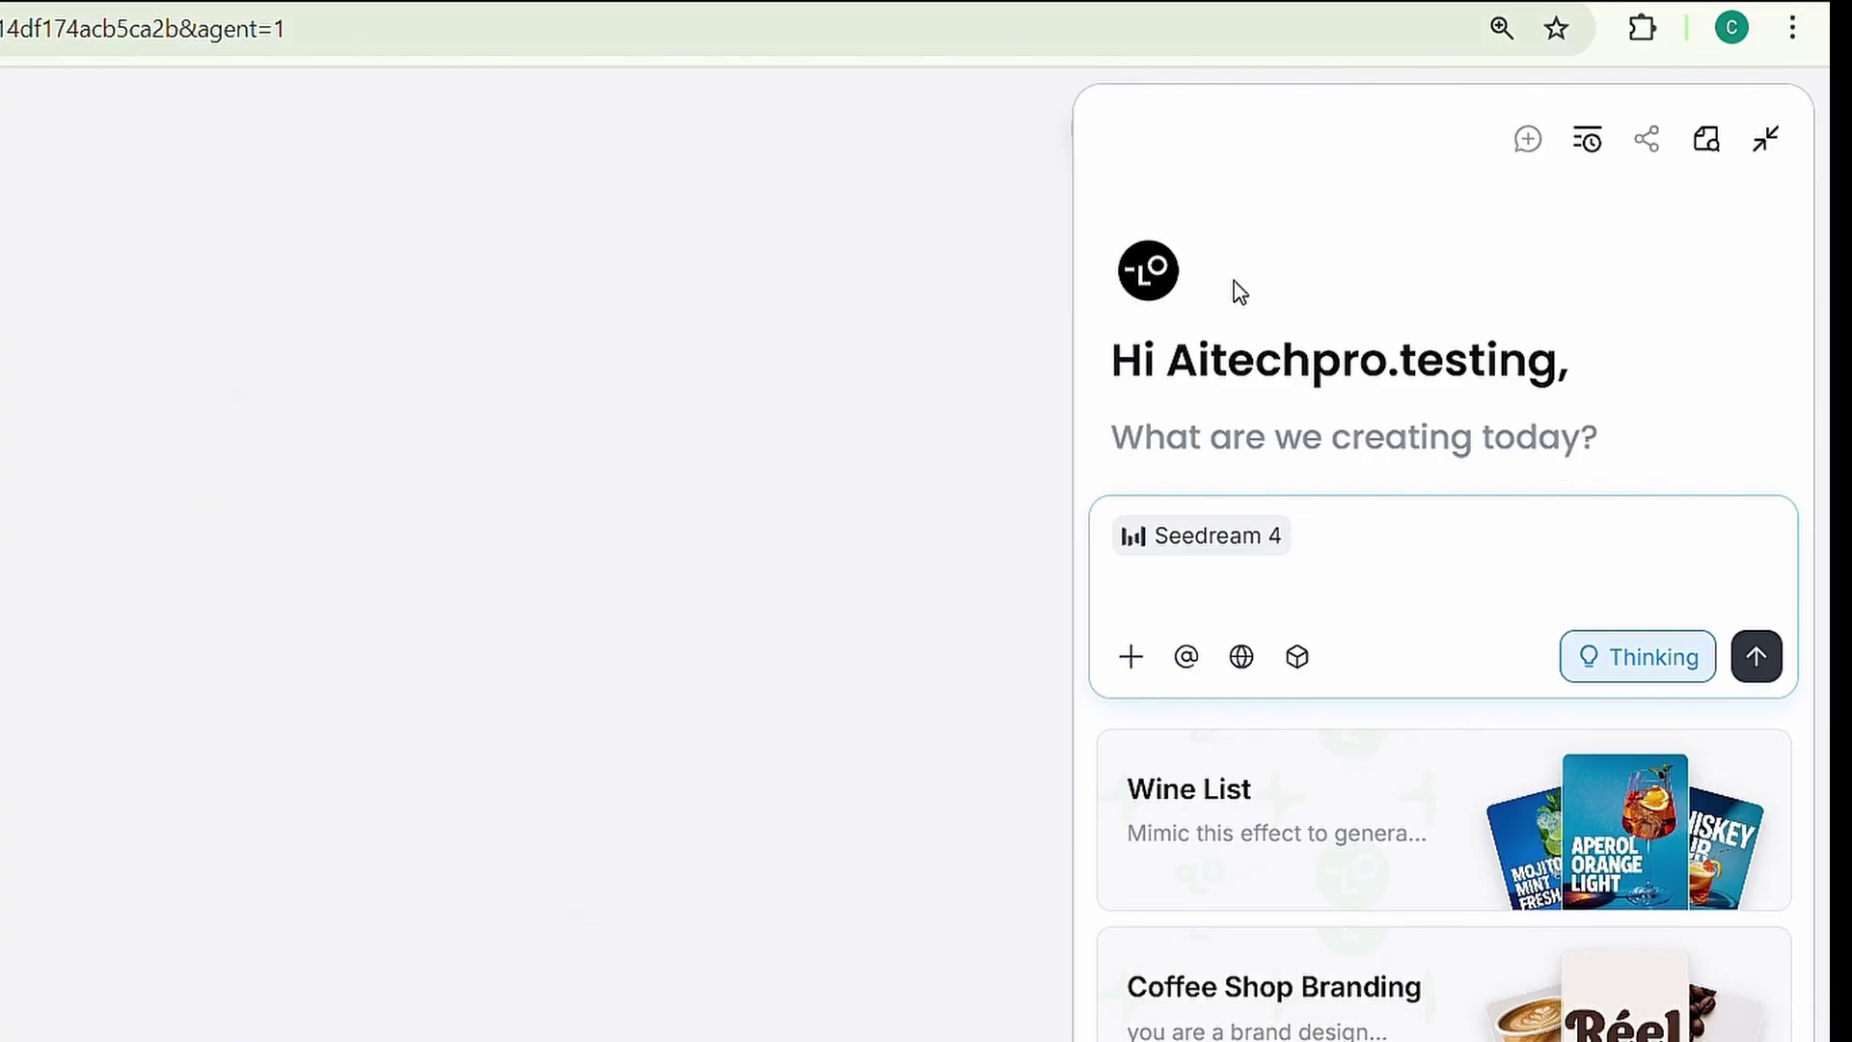
# Step: Paste the Bee's Keeper logo prompt with bee, honey drop and cream background, and enable web search
pyautogui.write('Create a clean, modern logo for "Bee’s Keeper" with a minimal bee illustration, a honey drop, and elegant bold typography on a soft cream background.')
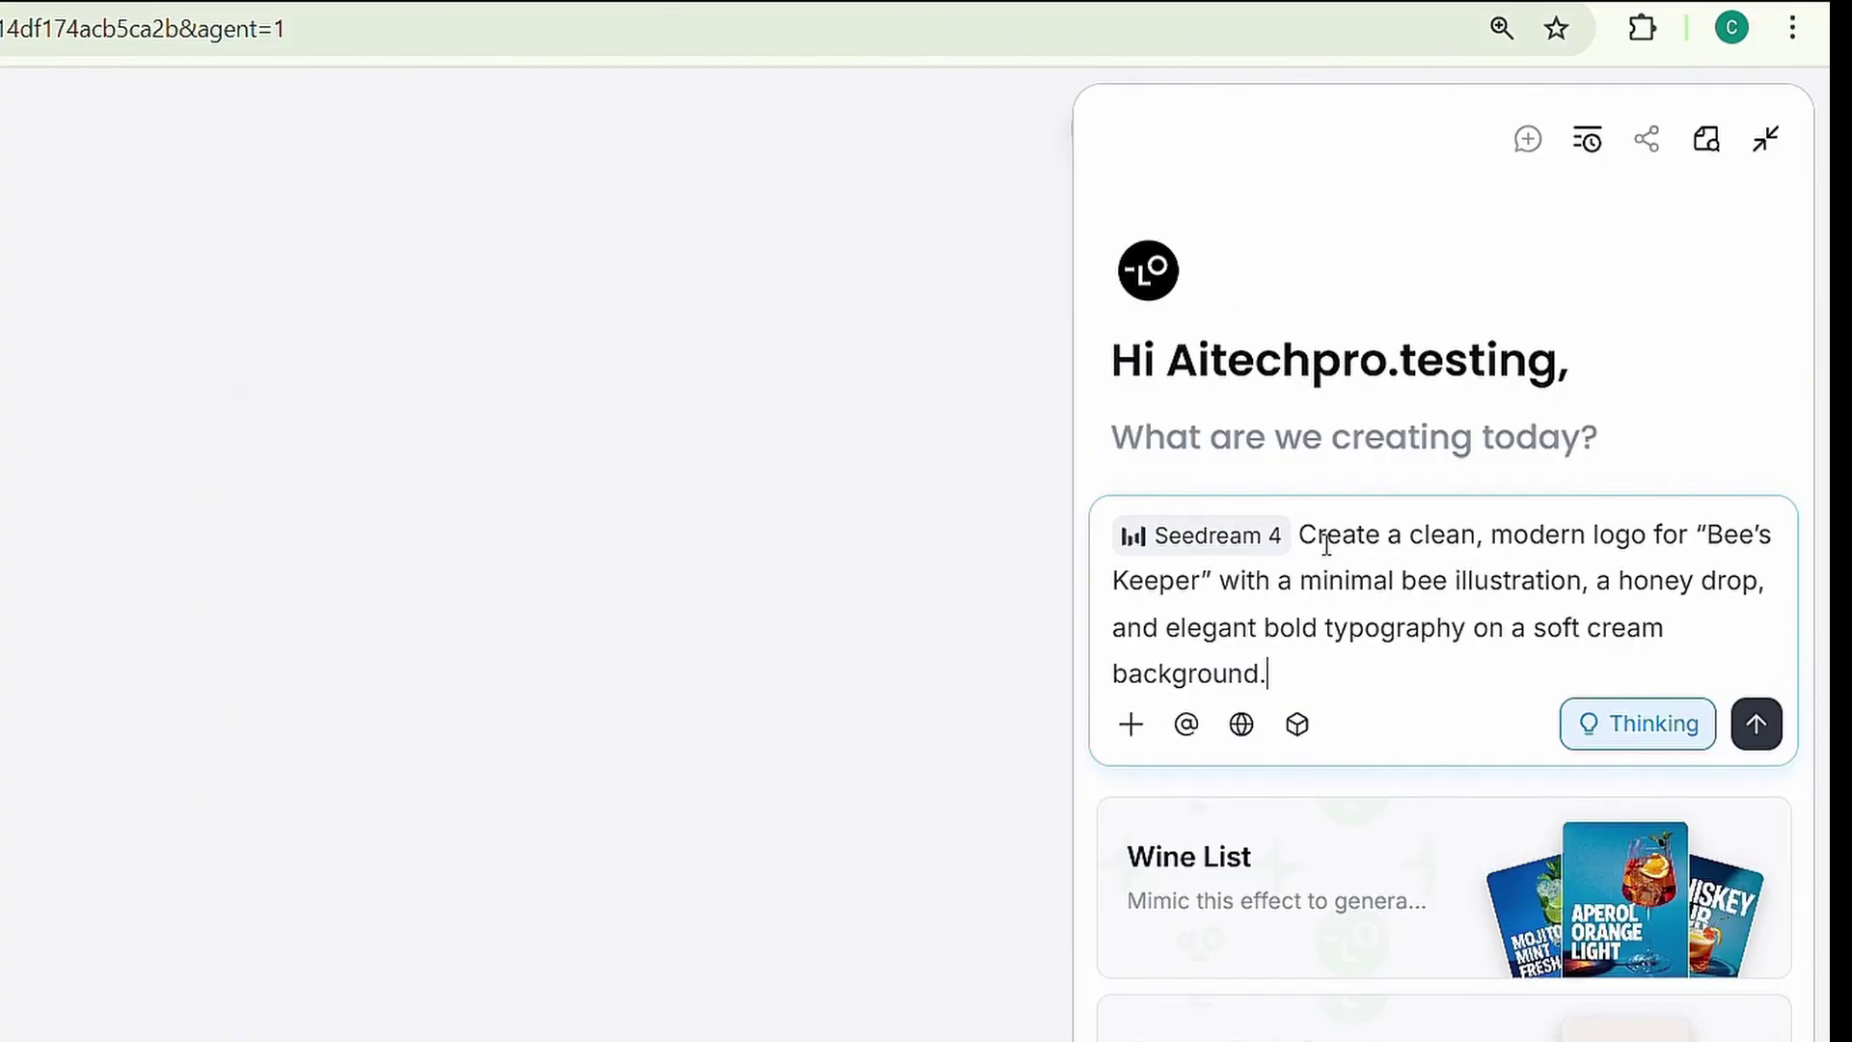
pyautogui.moveTo(1314, 548); pyautogui.dragTo(1585, 598)
pyautogui.click(1662, 534)
pyautogui.moveTo(1597, 583); pyautogui.dragTo(1719, 599)
pyautogui.moveTo(1165, 633); pyautogui.dragTo(1443, 675)
pyautogui.click(1397, 625)
pyautogui.click(1244, 729)
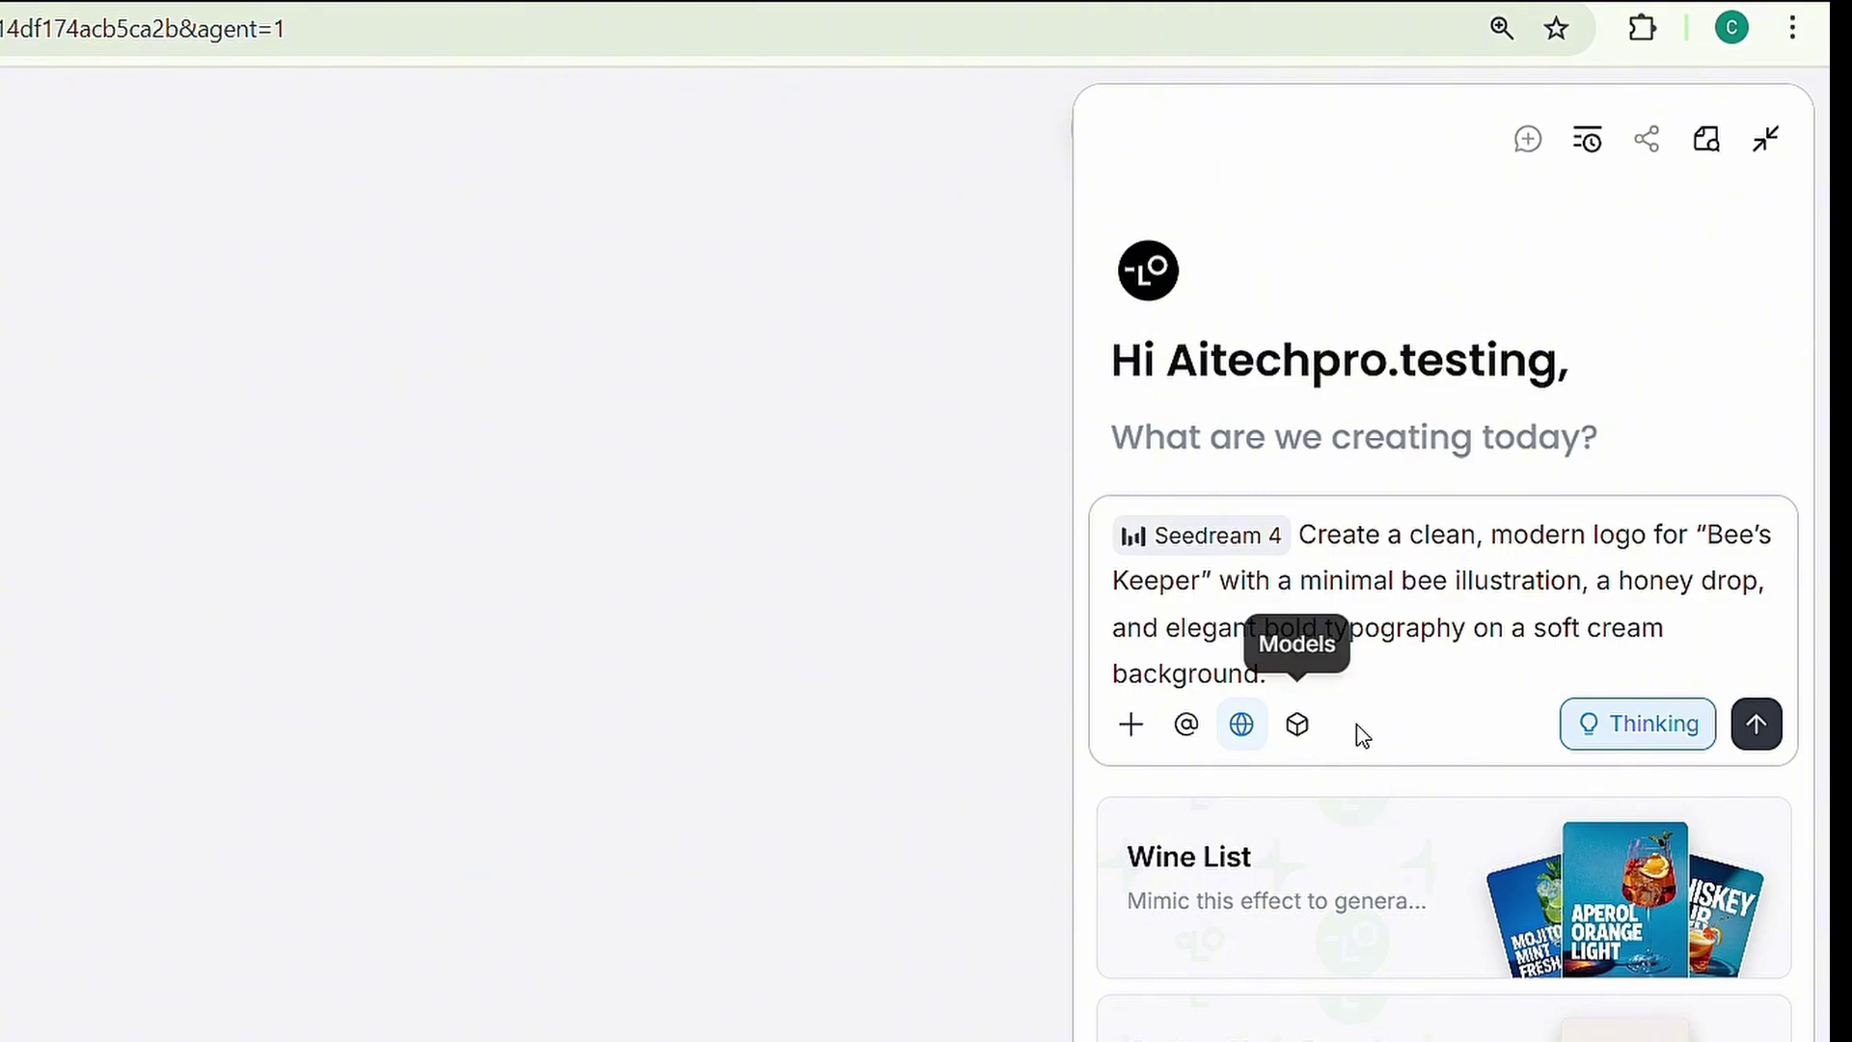
# Step: Generate the Bees Keeper Logo, then try a 16:9 Expand on it and cancel
pyautogui.click(1748, 723)
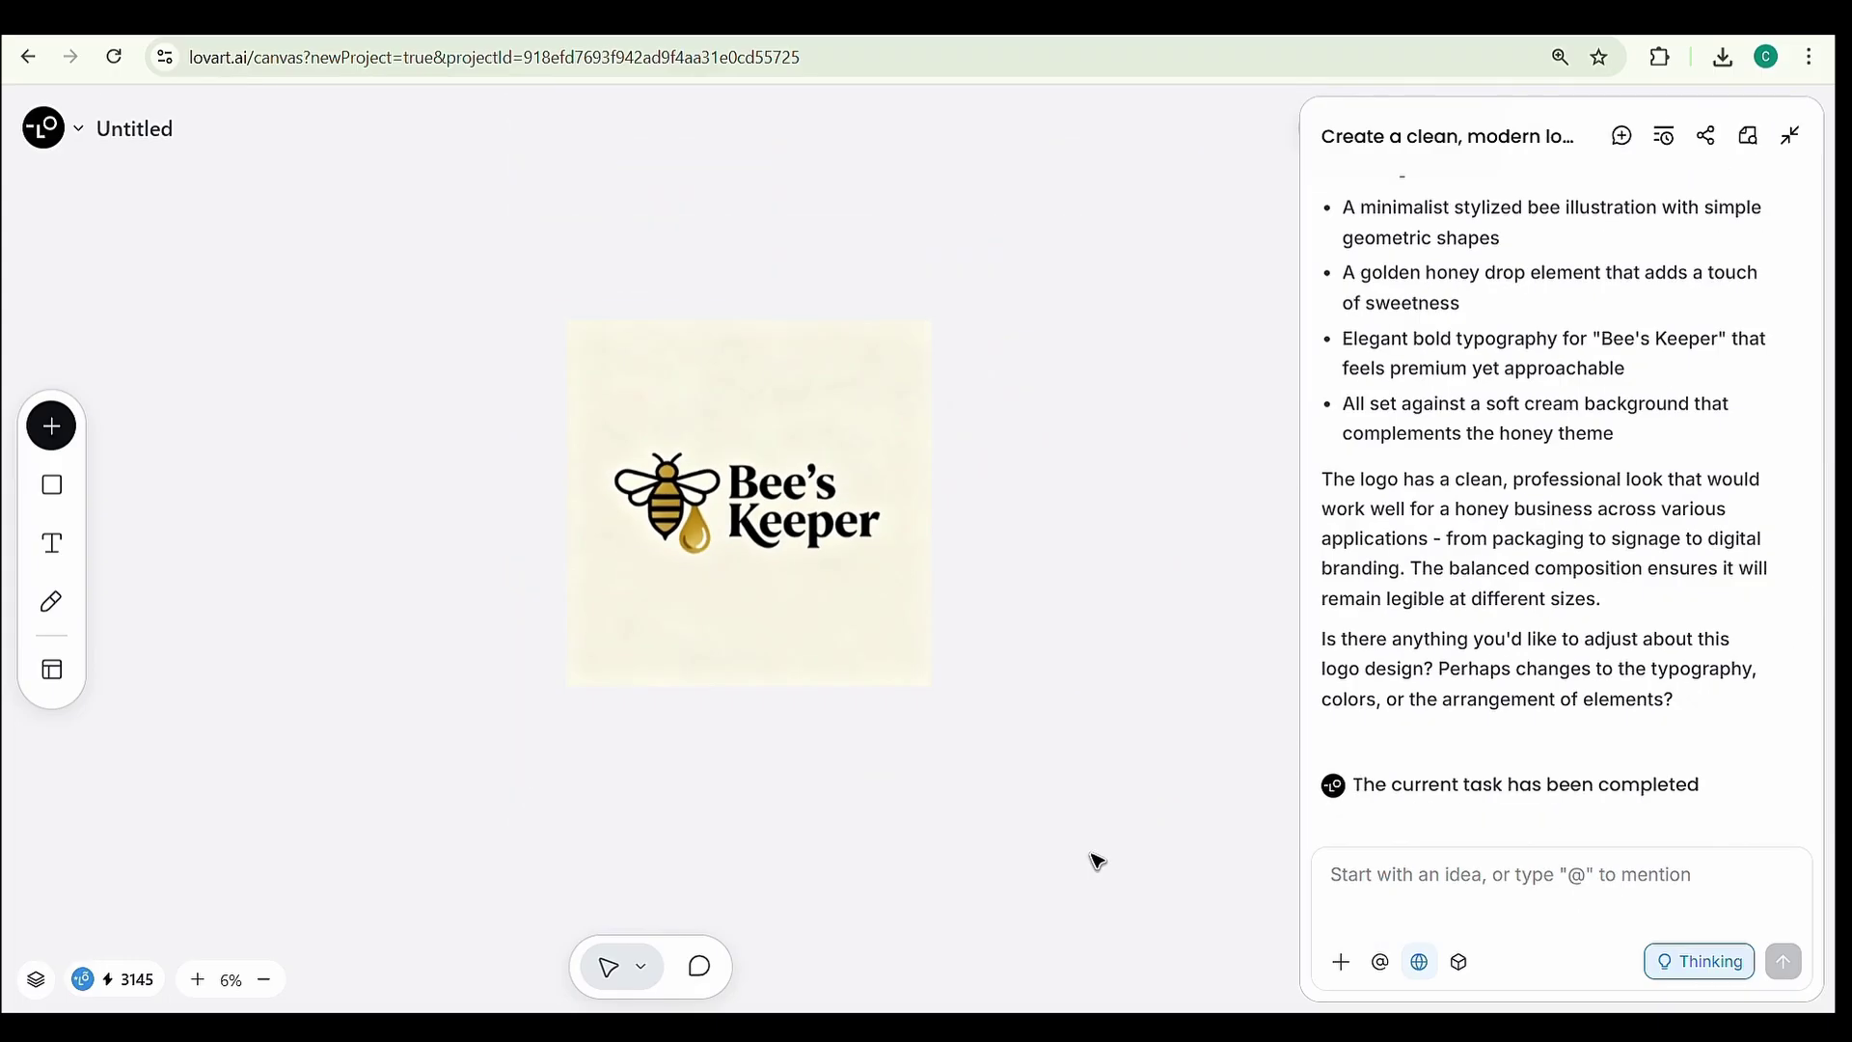
pyautogui.click(808, 564)
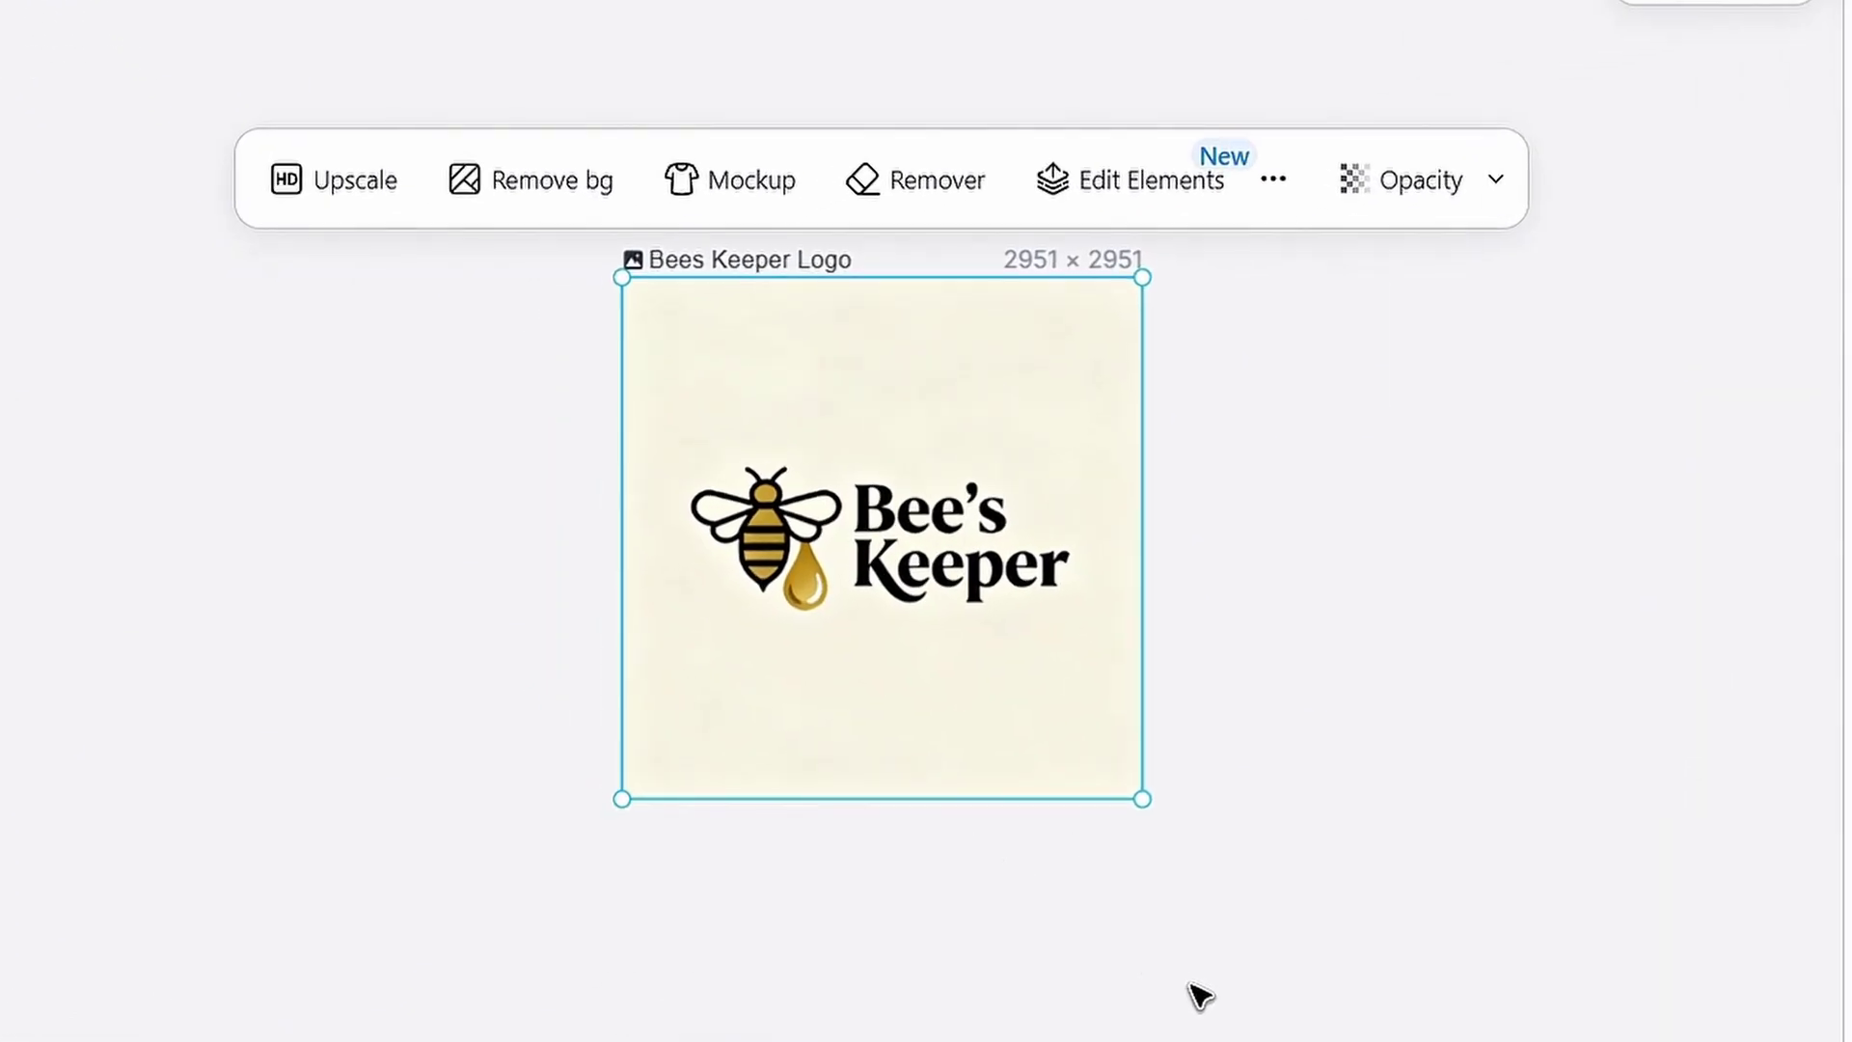
pyautogui.click(1274, 179)
pyautogui.click(1350, 285)
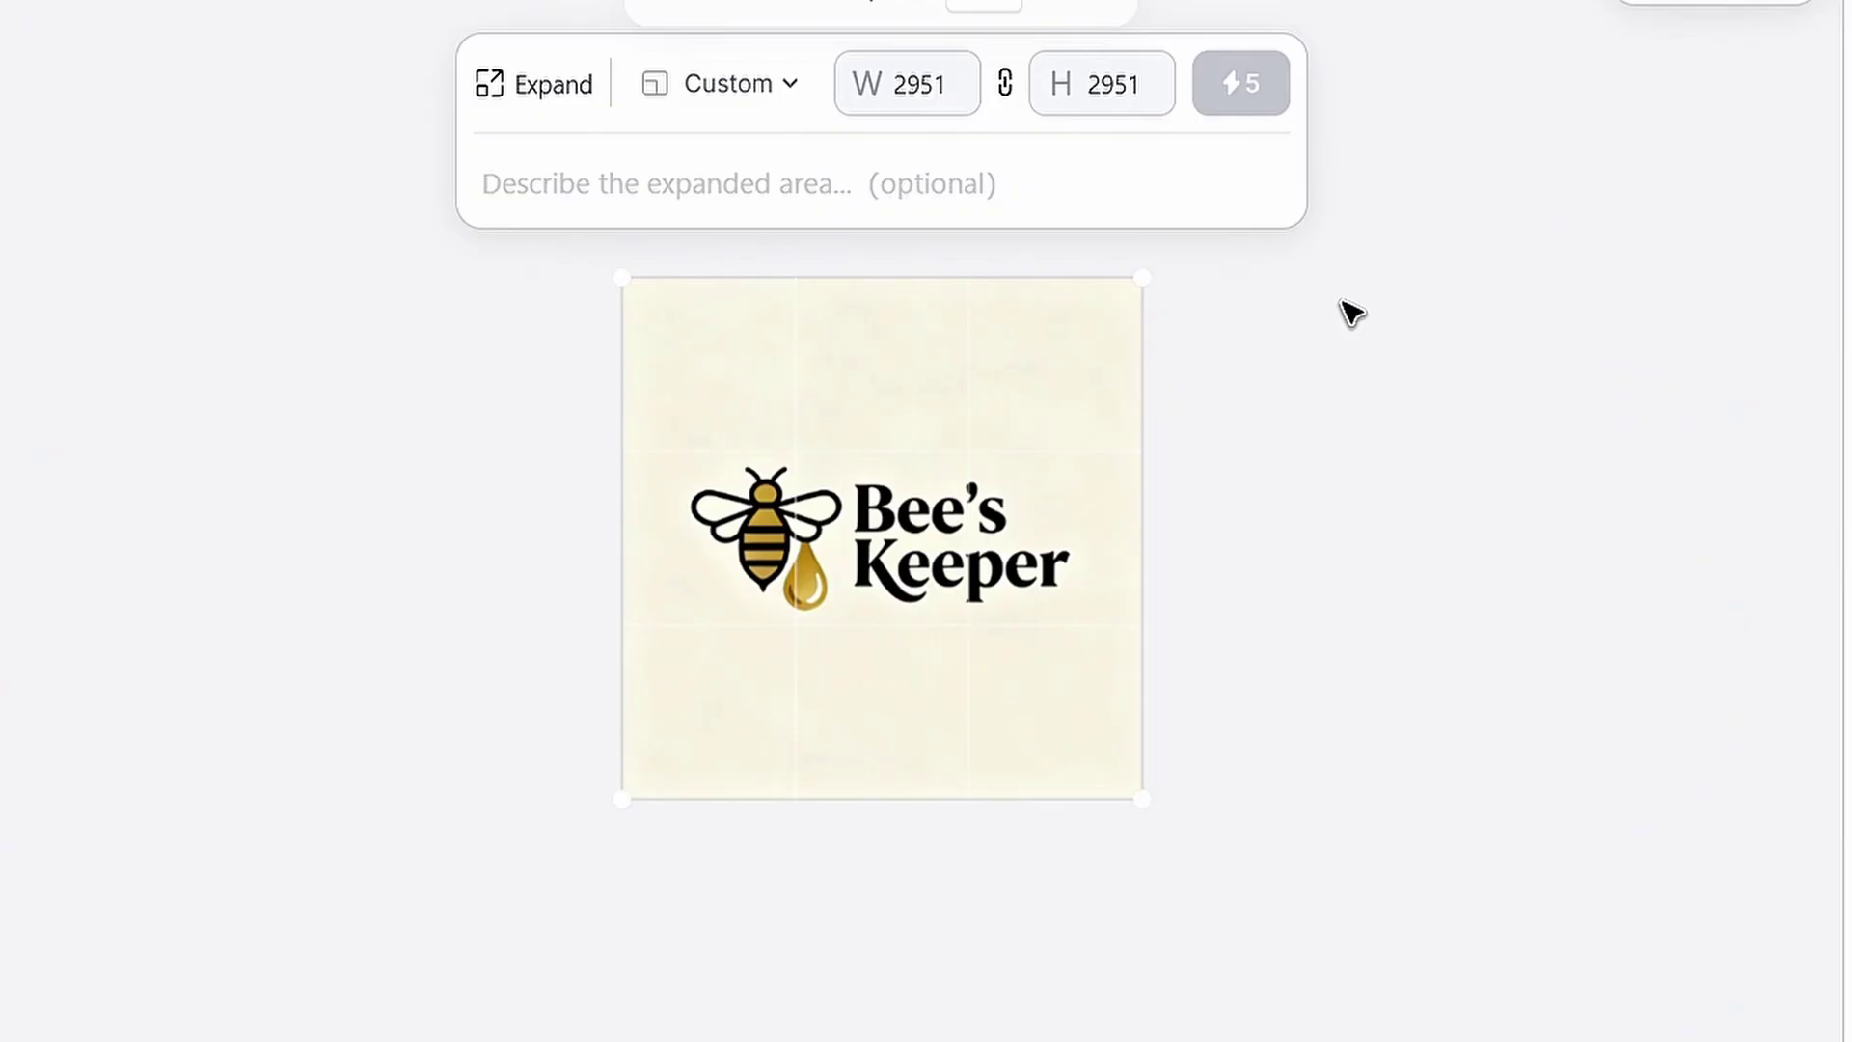
pyautogui.moveTo(623, 278); pyautogui.dragTo(648, 255)
pyautogui.click(901, 72)
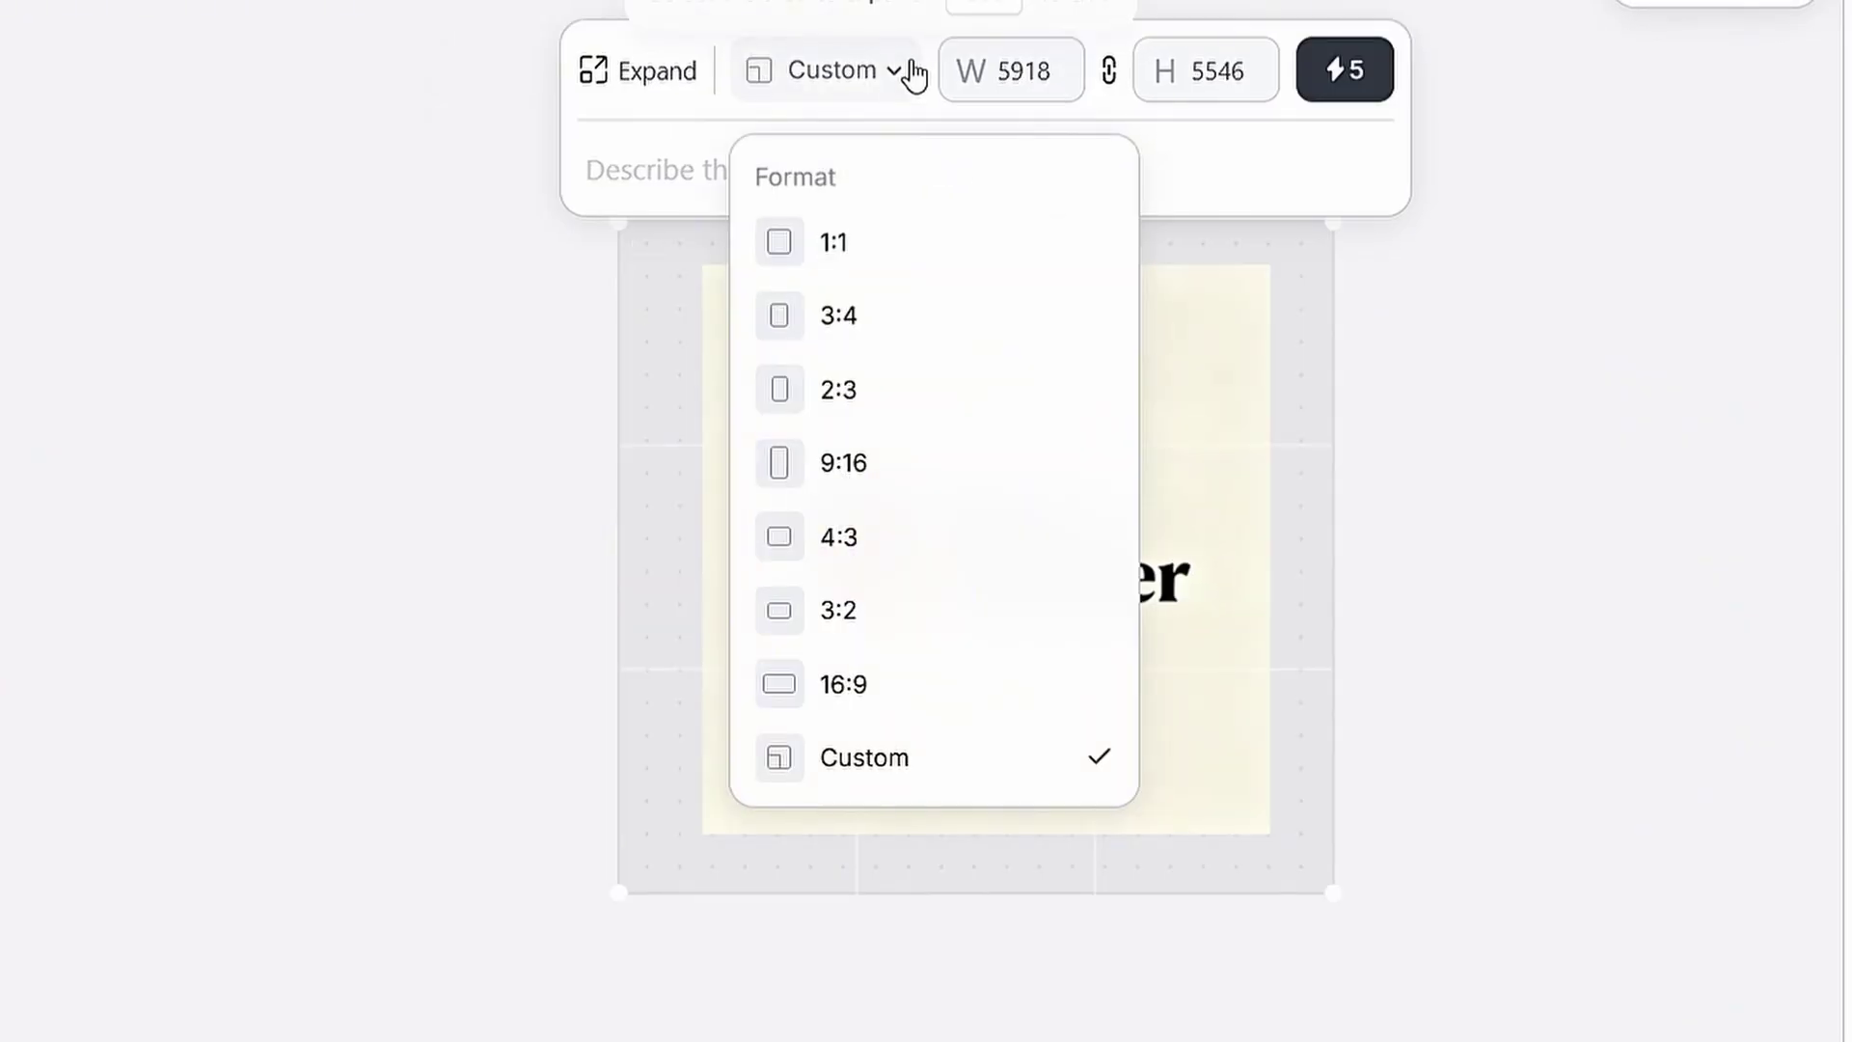
pyautogui.click(865, 684)
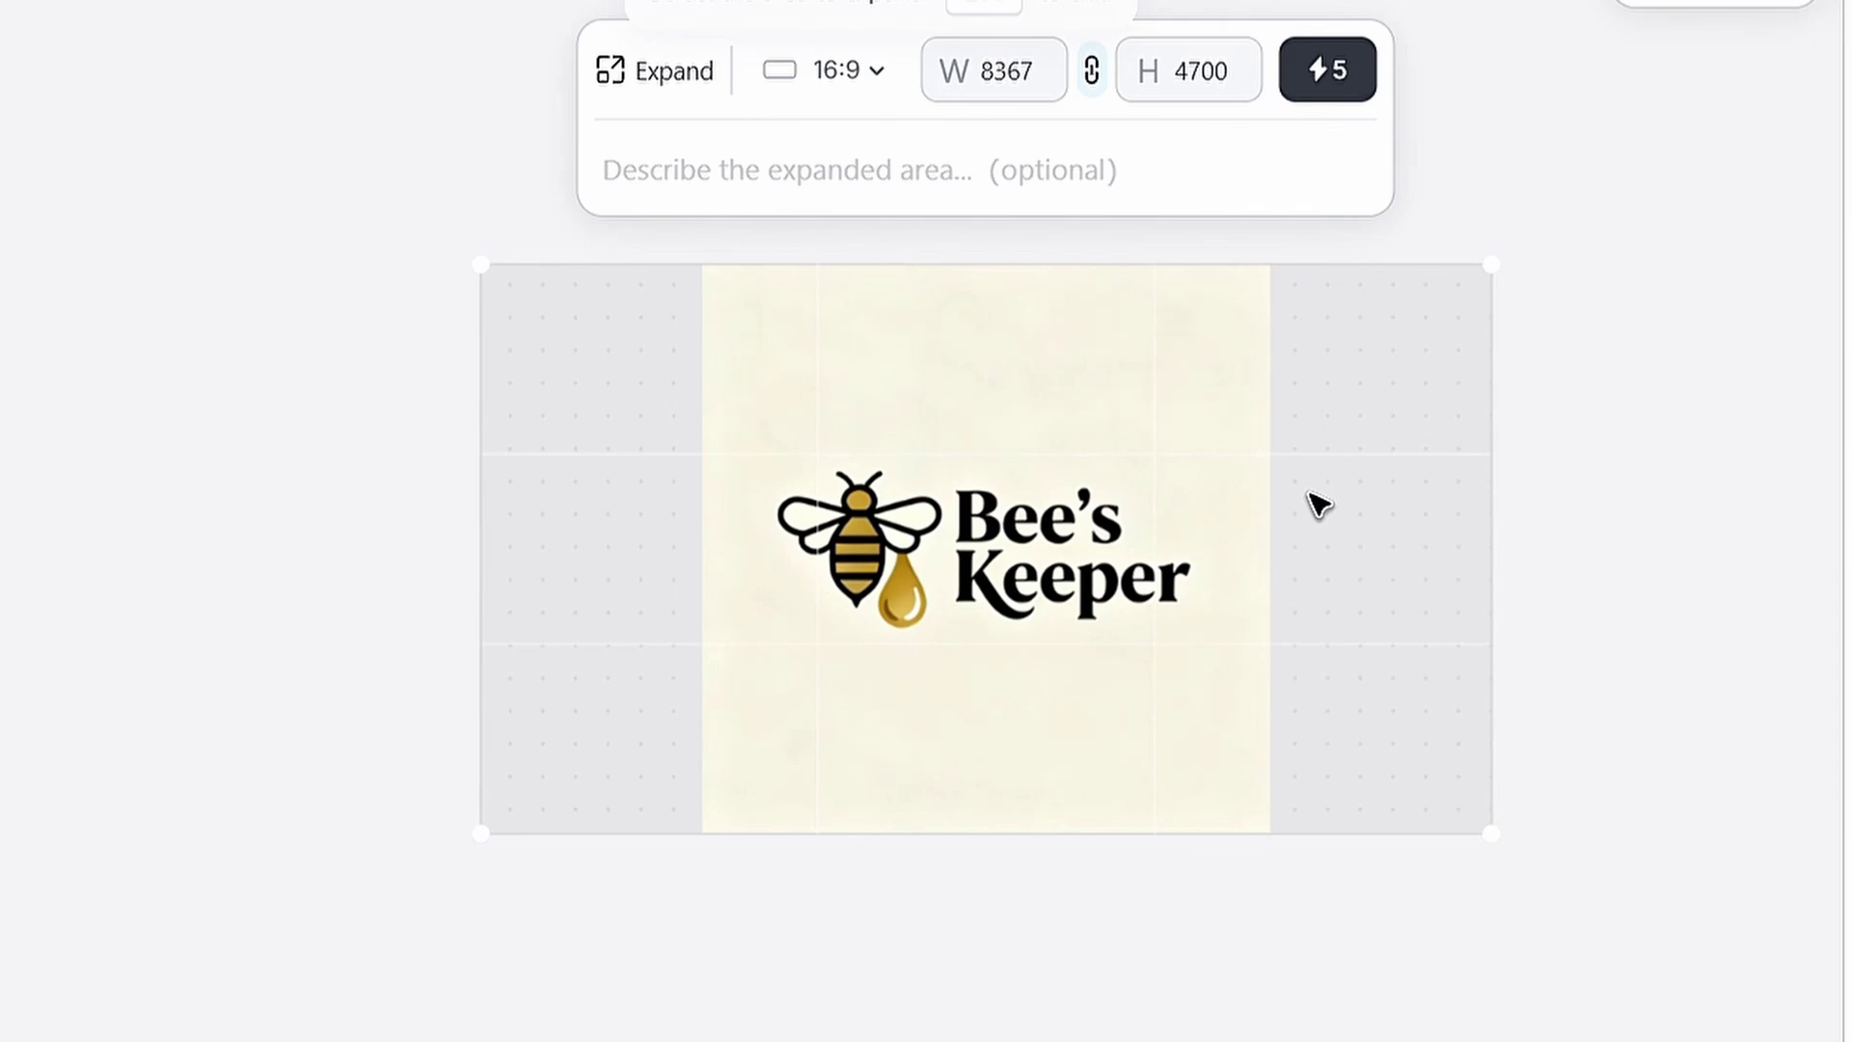
pyautogui.press('Escape')
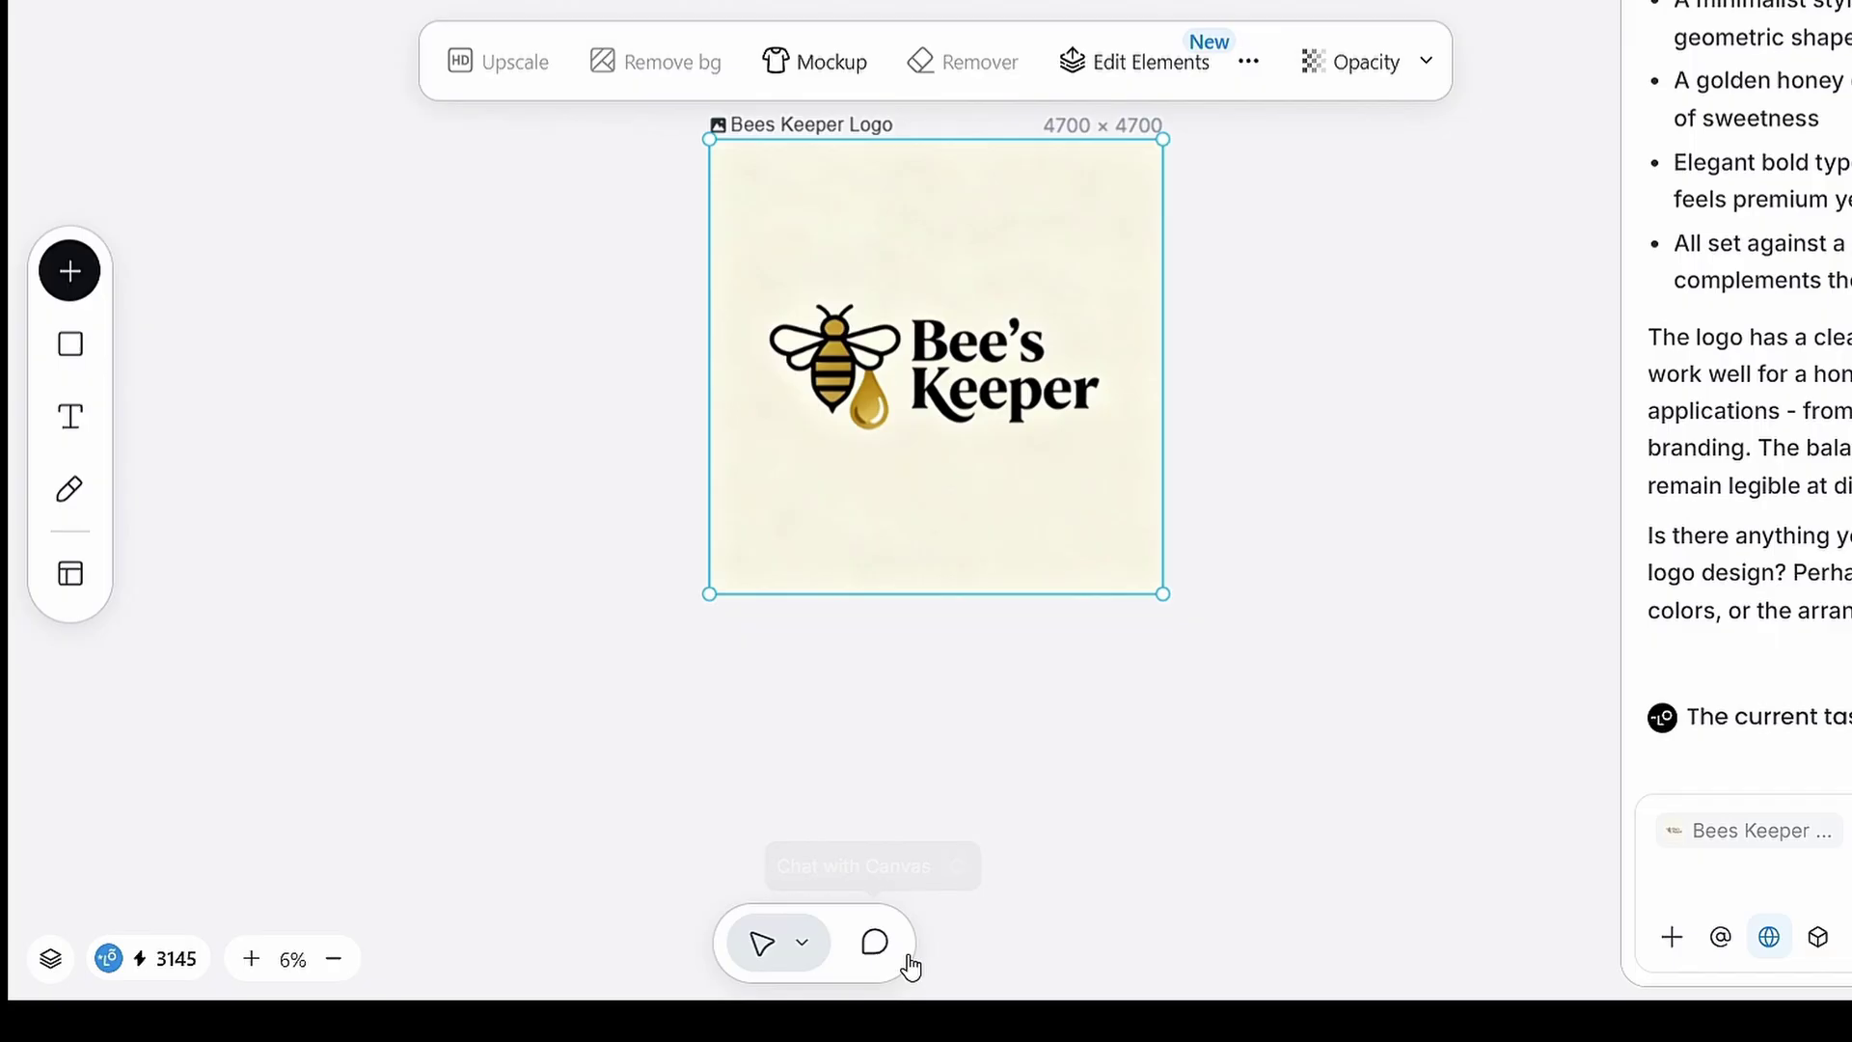
# Step: Pin a comment on the logo's lettering to create a Honey Keeper variant
pyautogui.click(880, 945)
pyautogui.click(1085, 403)
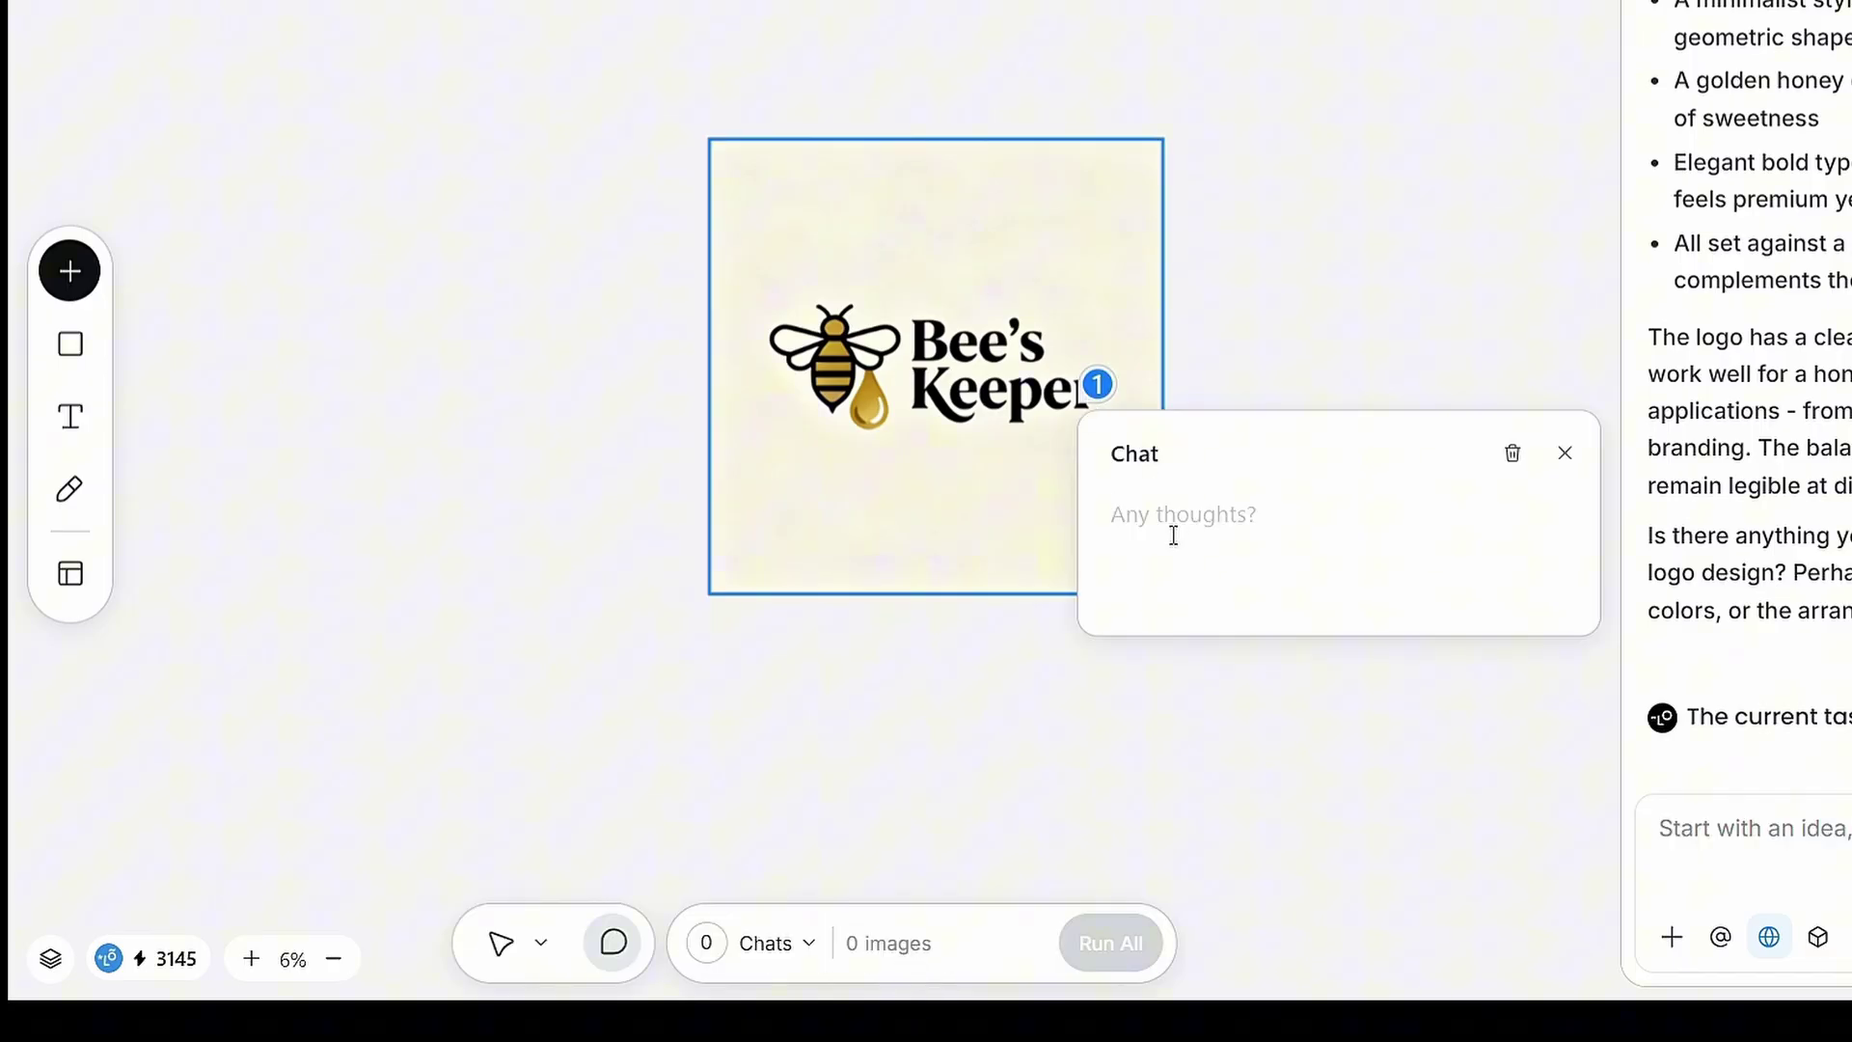
pyautogui.write('Change')
pyautogui.press('Tab')
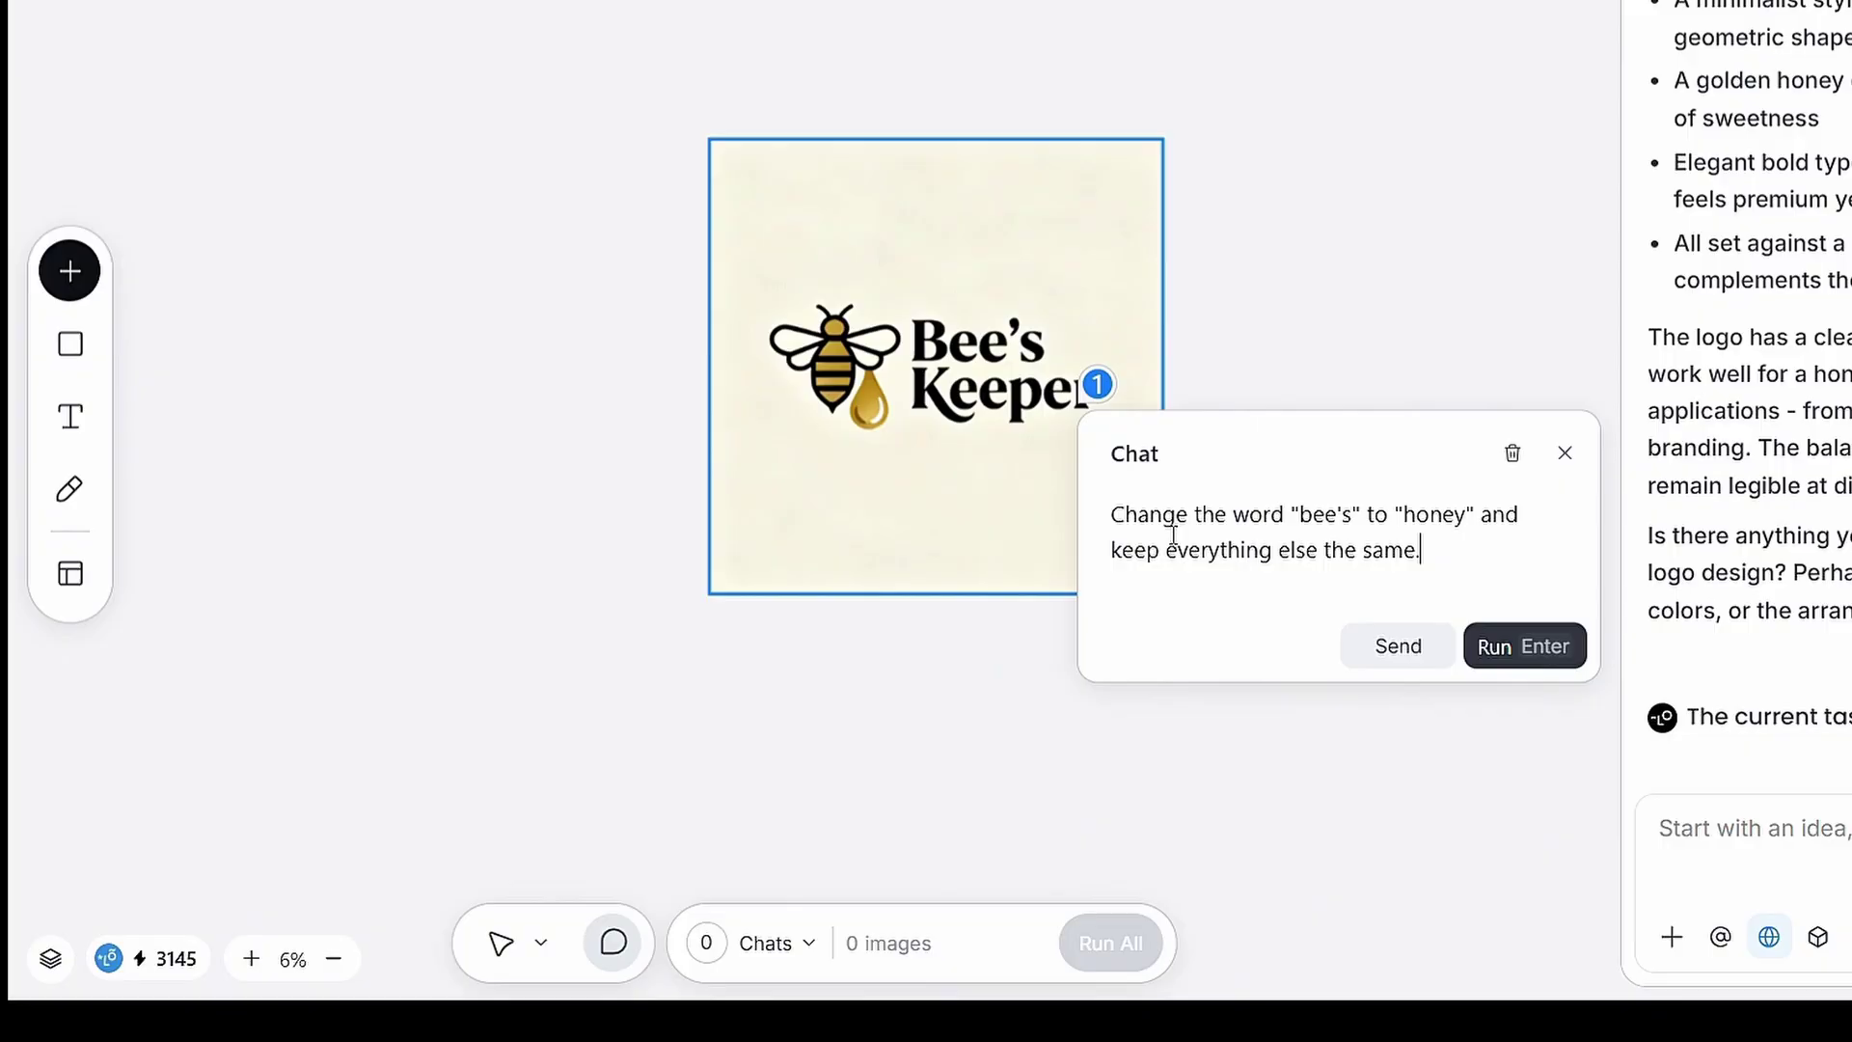
pyautogui.click(1493, 646)
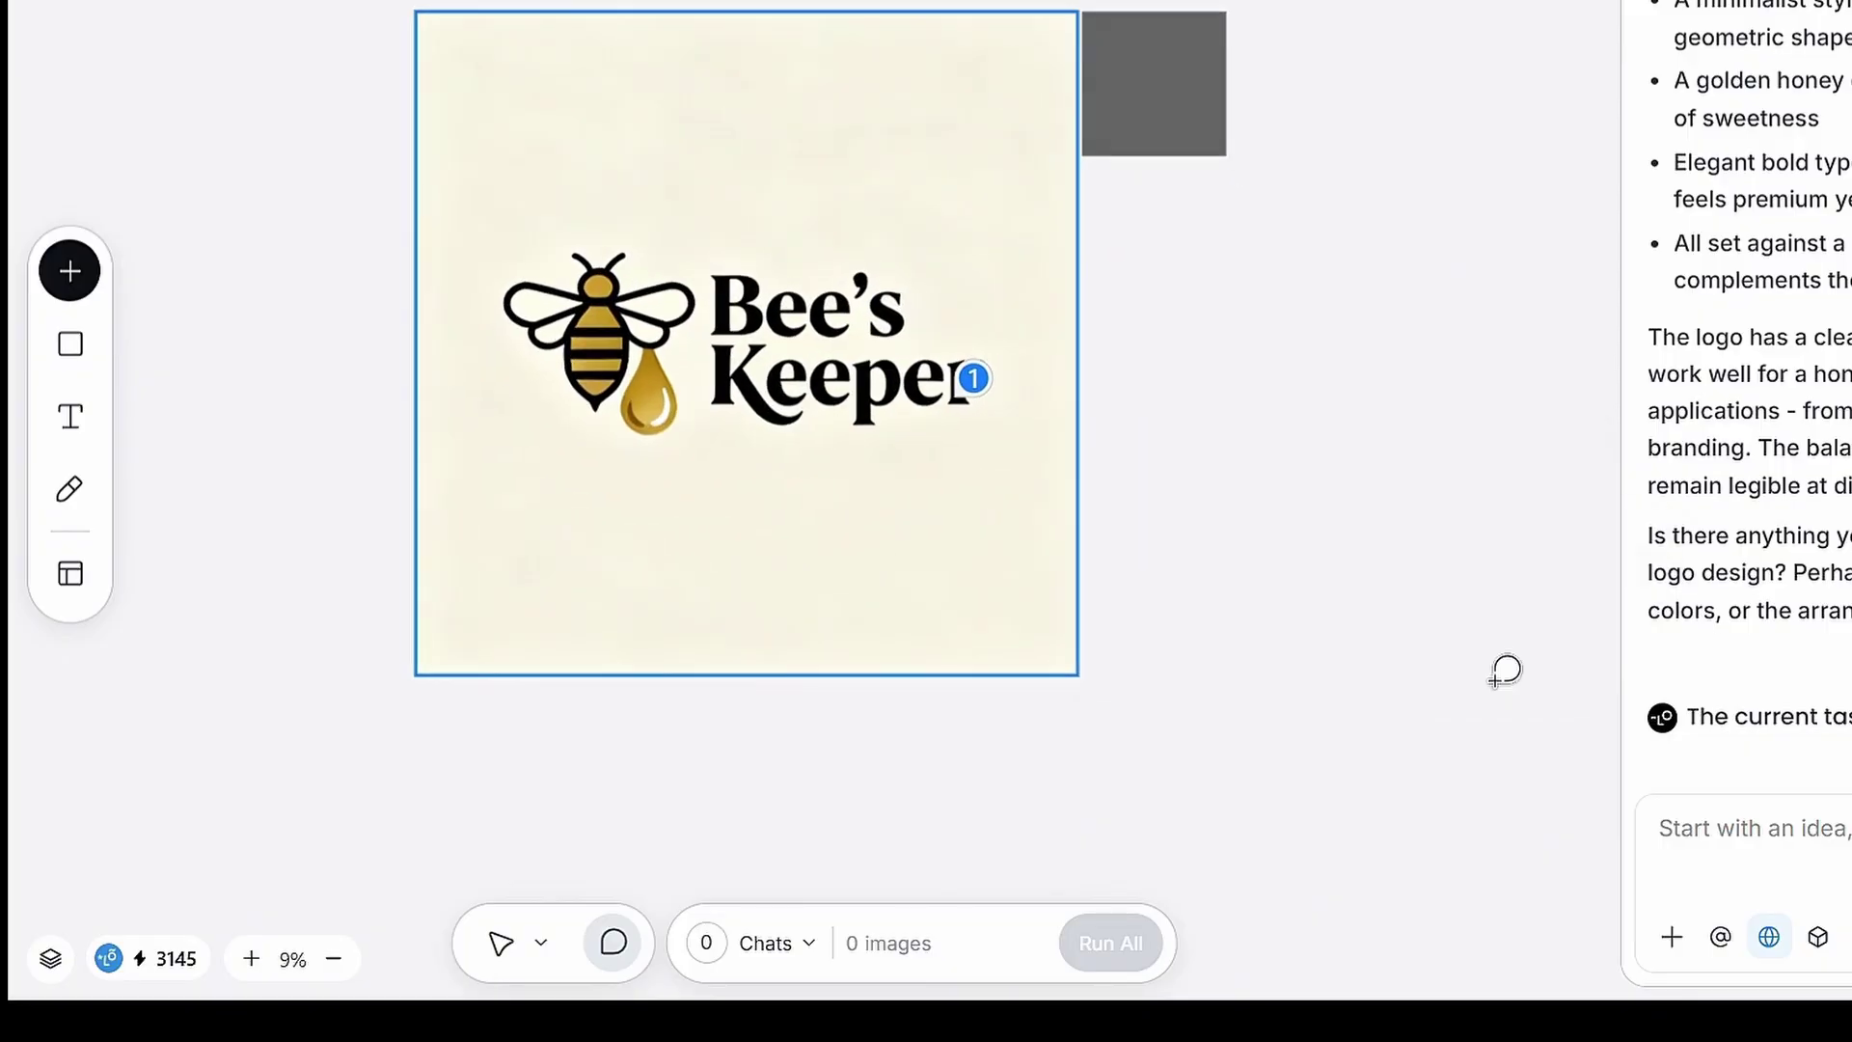
# Step: Download the Honey Keeper logo image to the computer
pyautogui.click(1070, 859)
pyautogui.press('h')
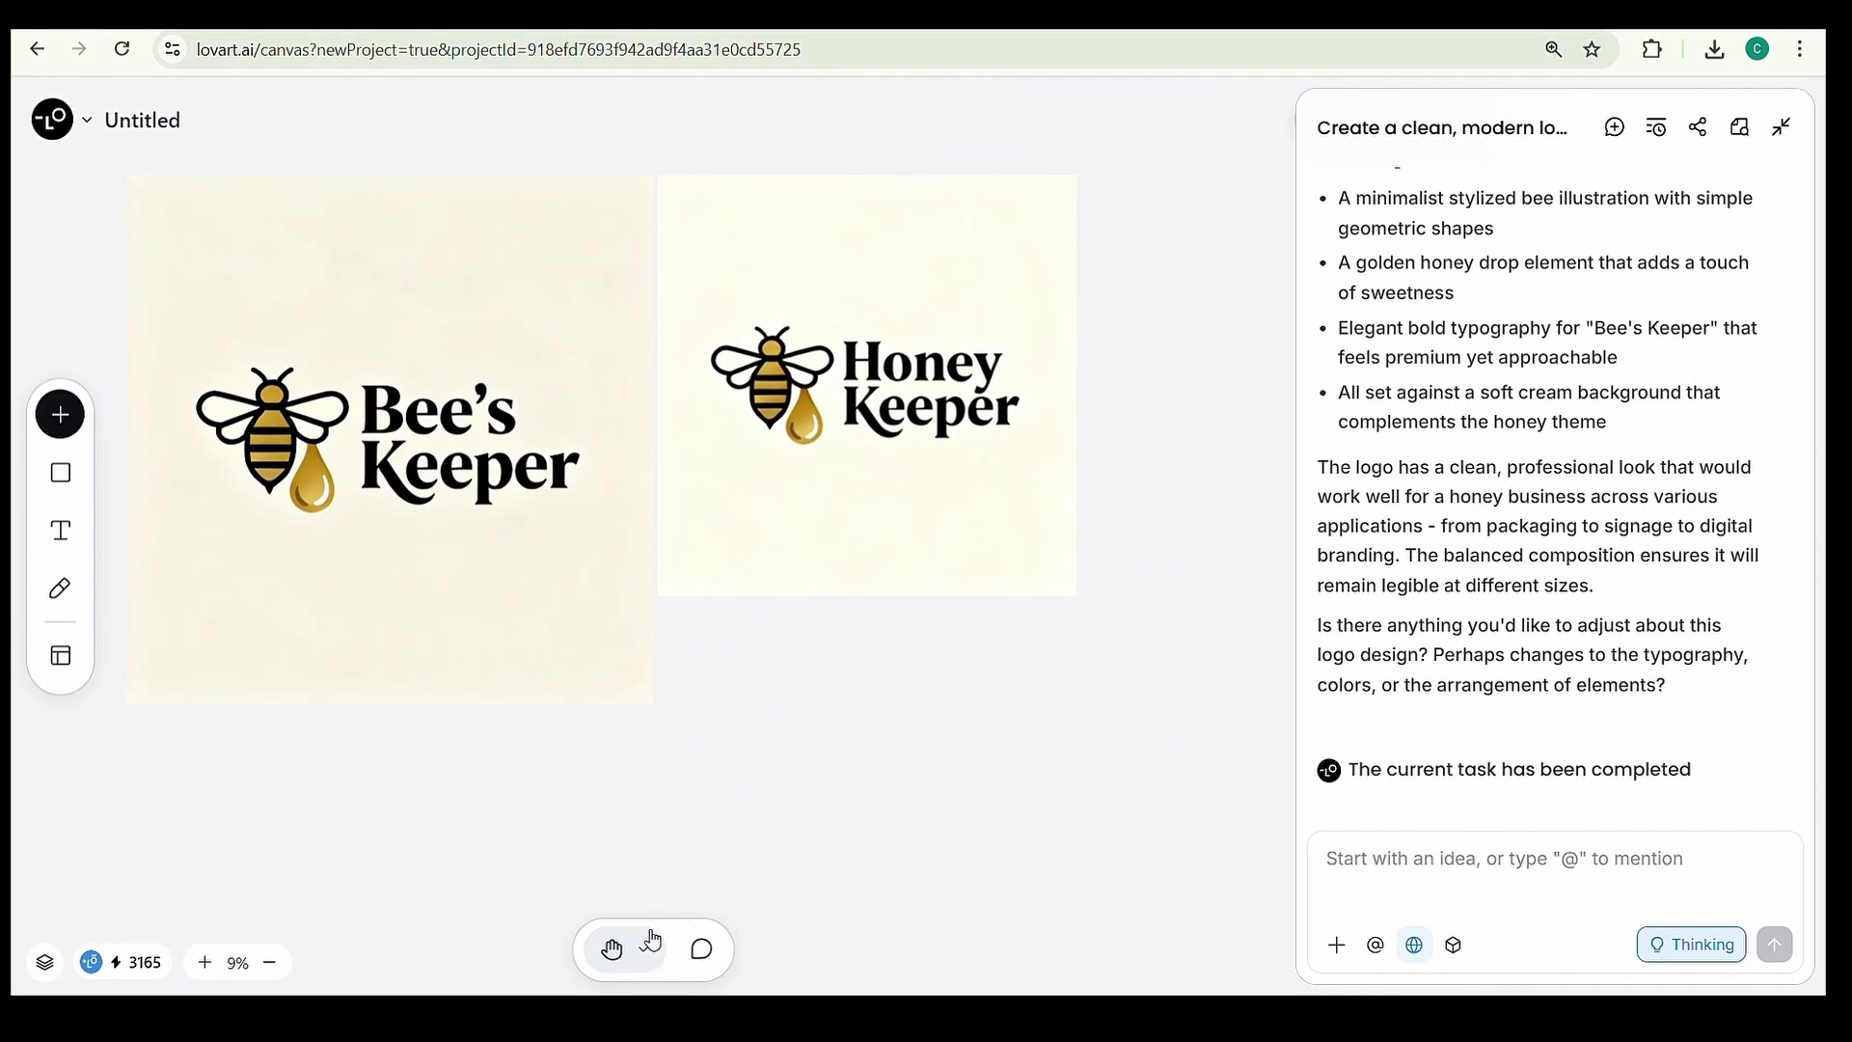
pyautogui.press('v')
pyautogui.click(930, 557)
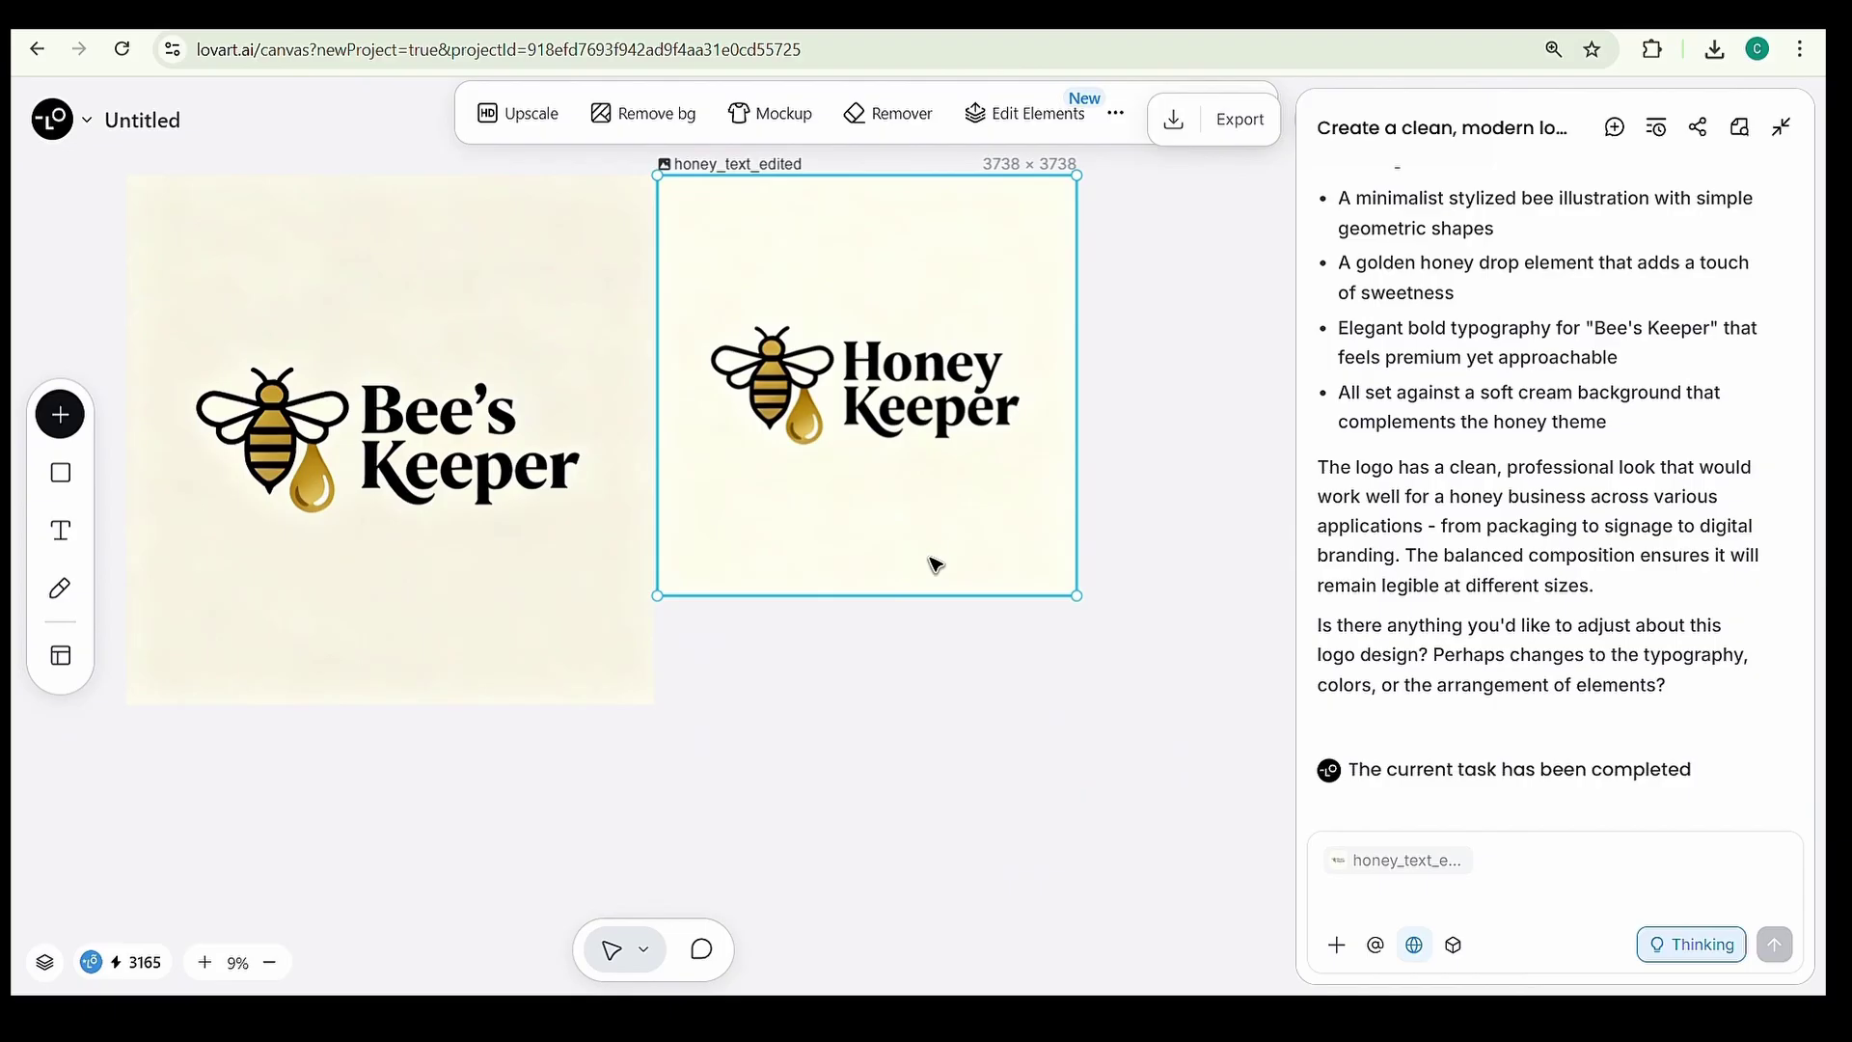
pyautogui.click(533, 538)
pyautogui.click(654, 604)
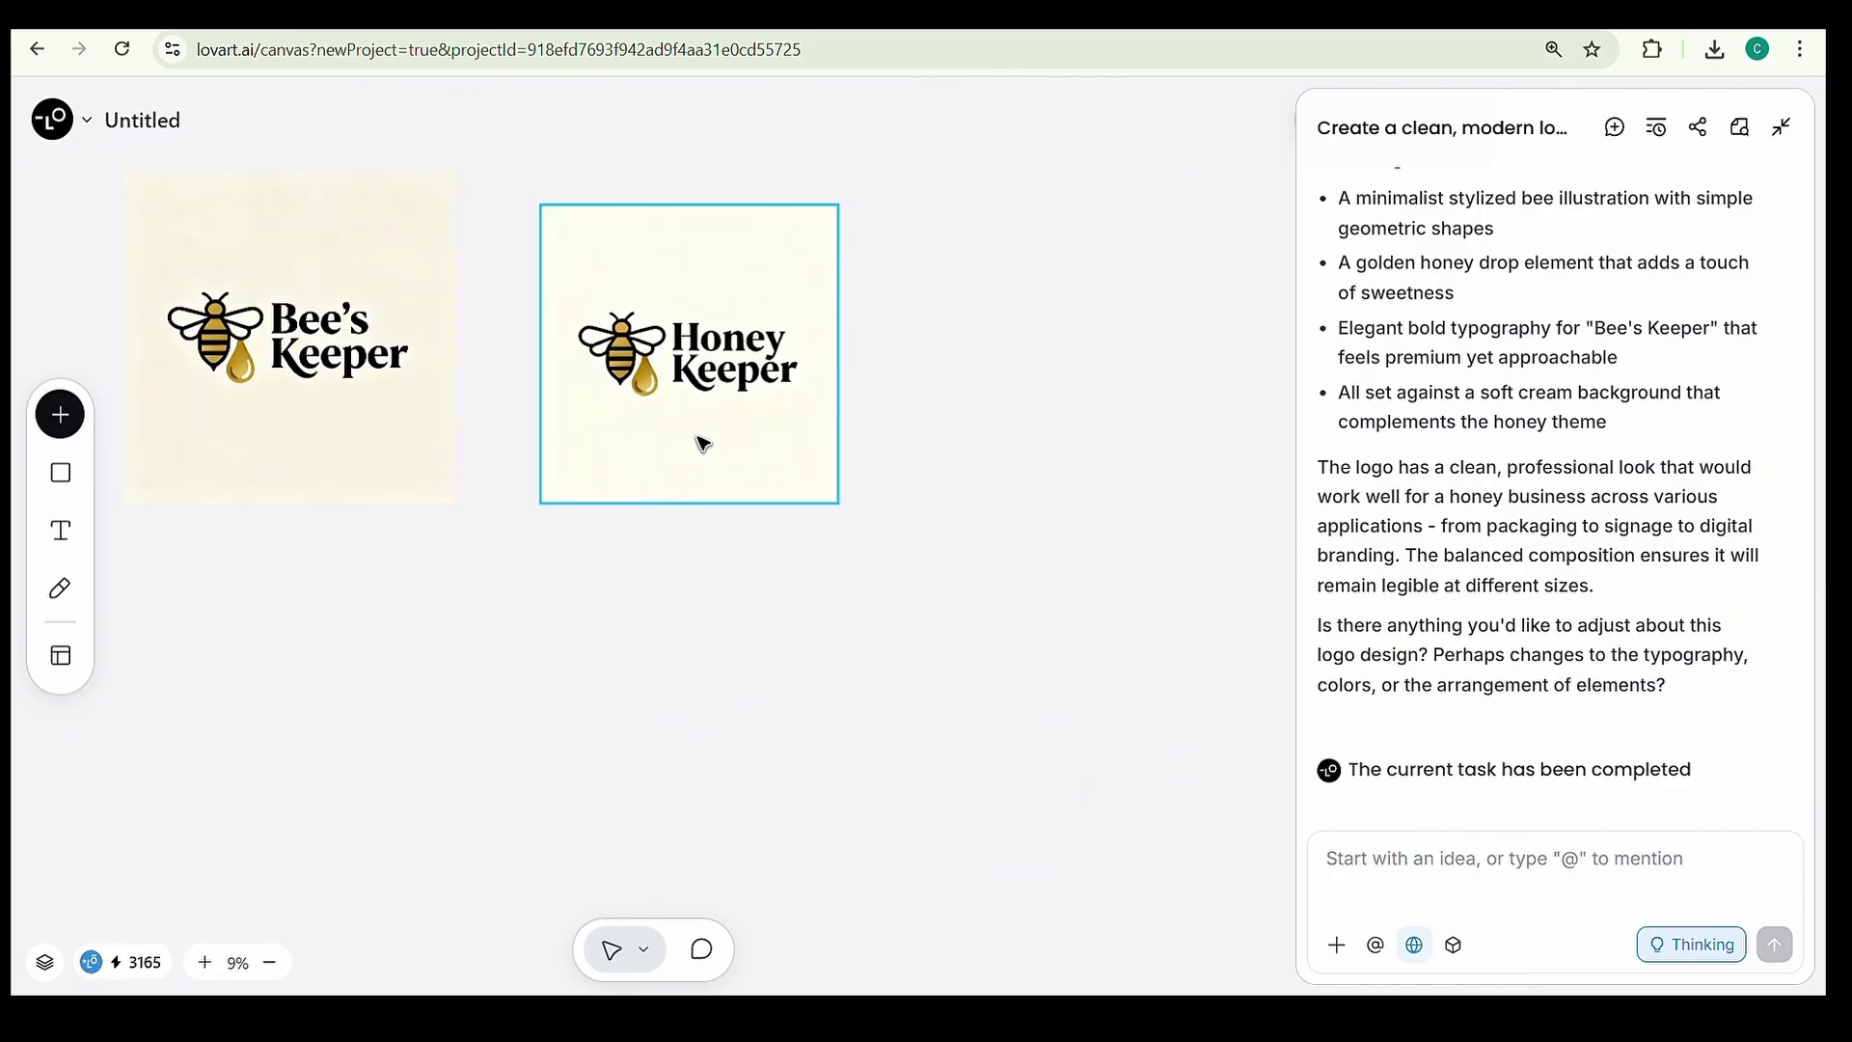
pyautogui.click(698, 439)
pyautogui.click(979, 365)
pyautogui.rightClick(753, 256)
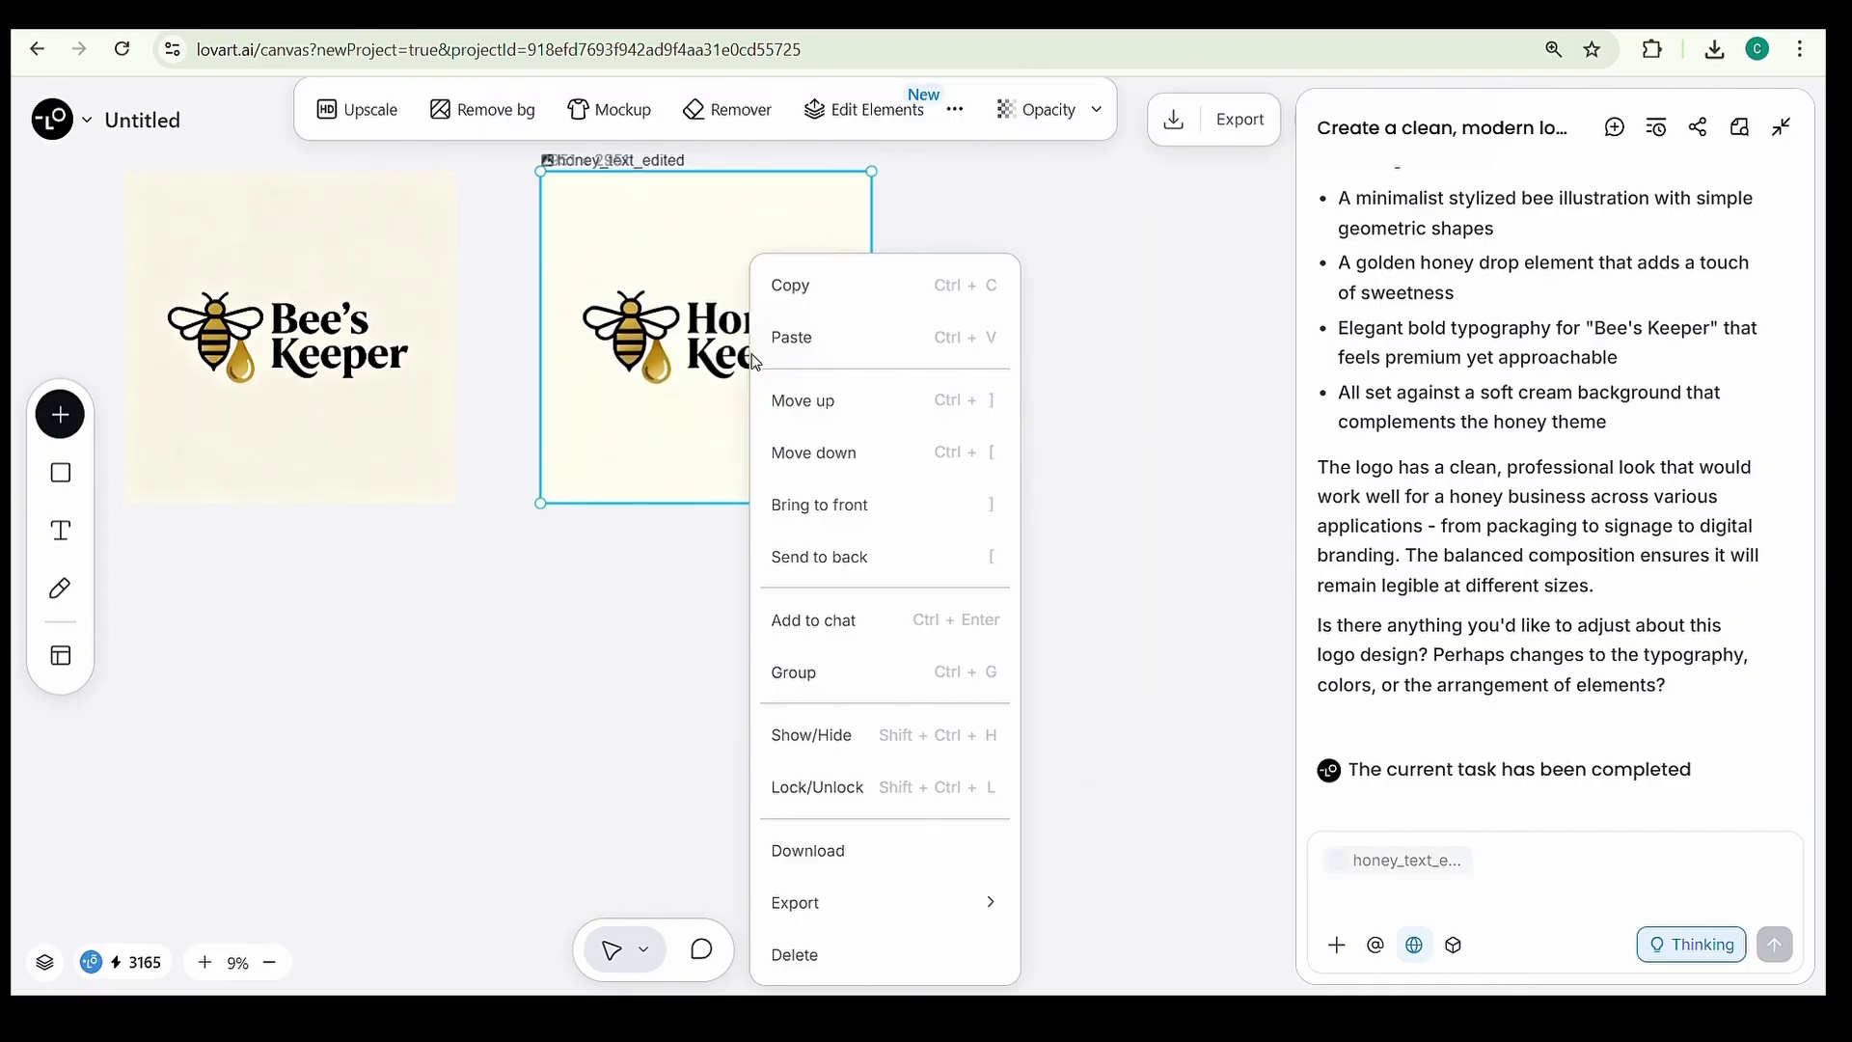
pyautogui.click(943, 853)
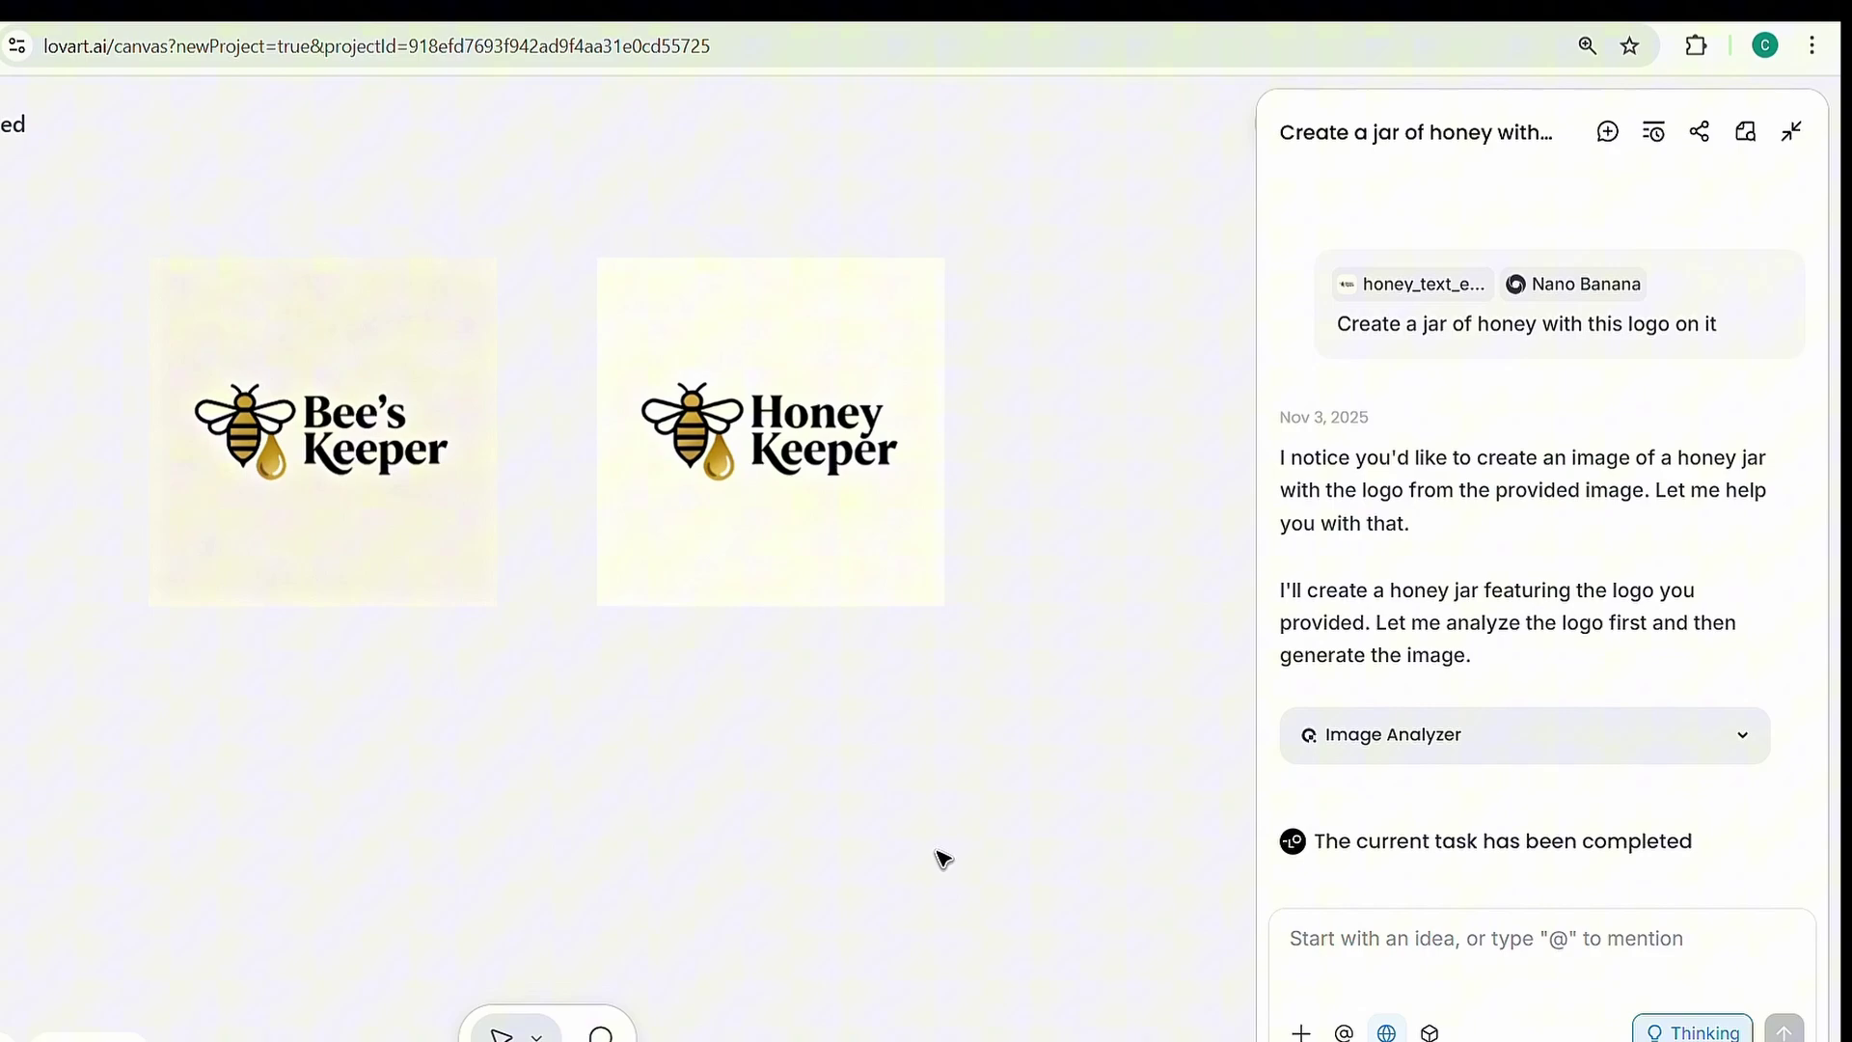
# Step: In a new chat, attach the Bees Keeper Logo and send a Nano Banana honey jar request with web search
pyautogui.click(1605, 135)
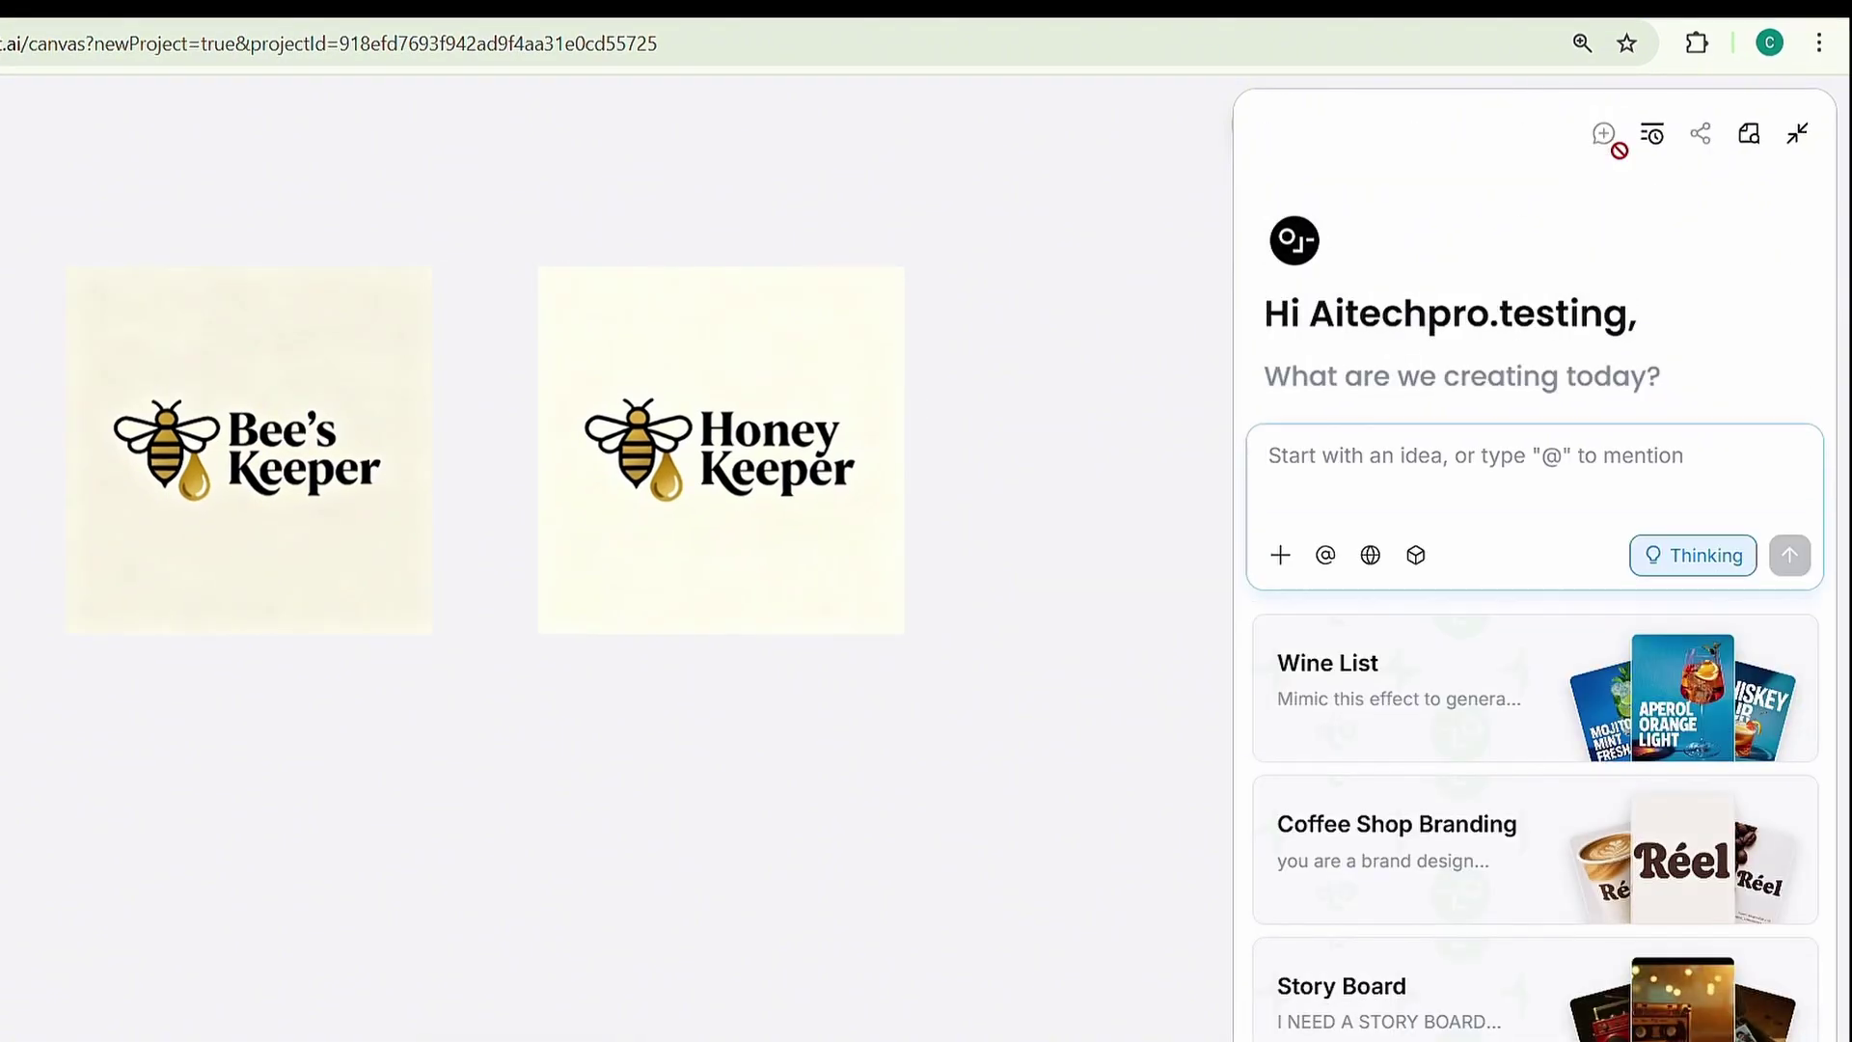
pyautogui.click(269, 566)
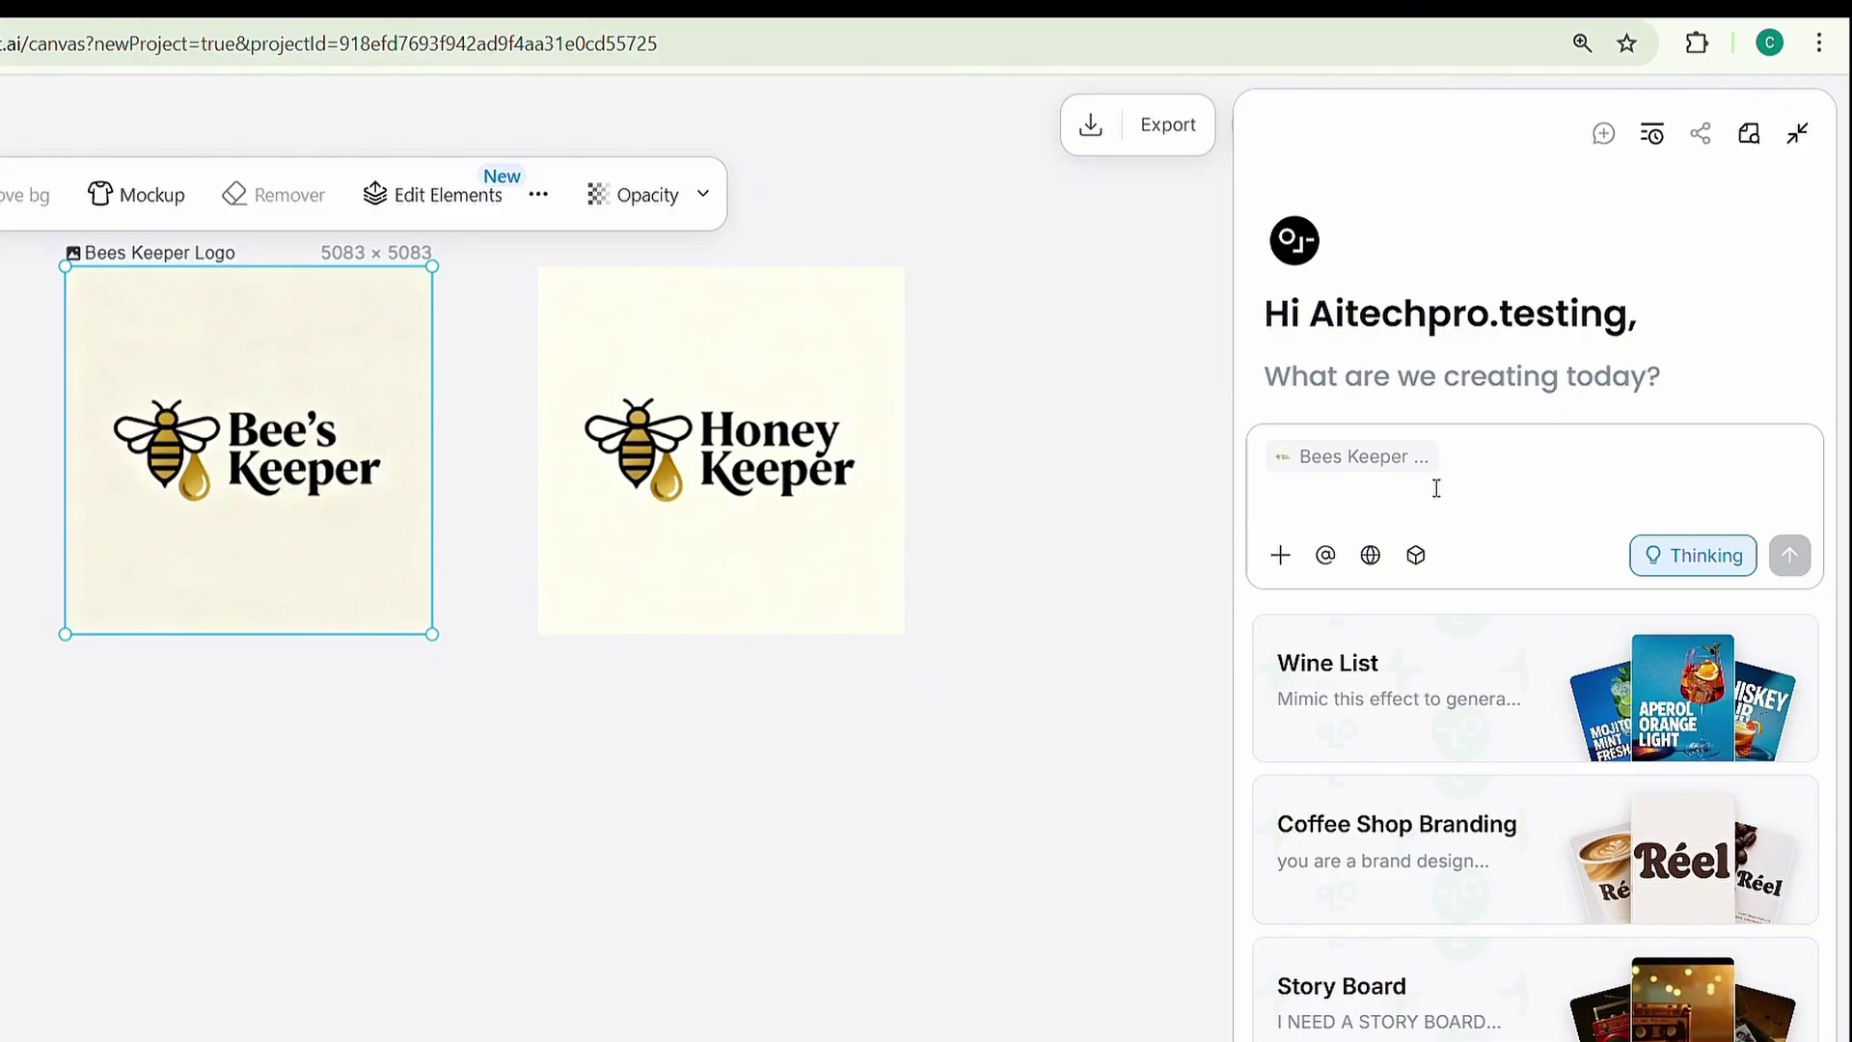
pyautogui.click(1328, 556)
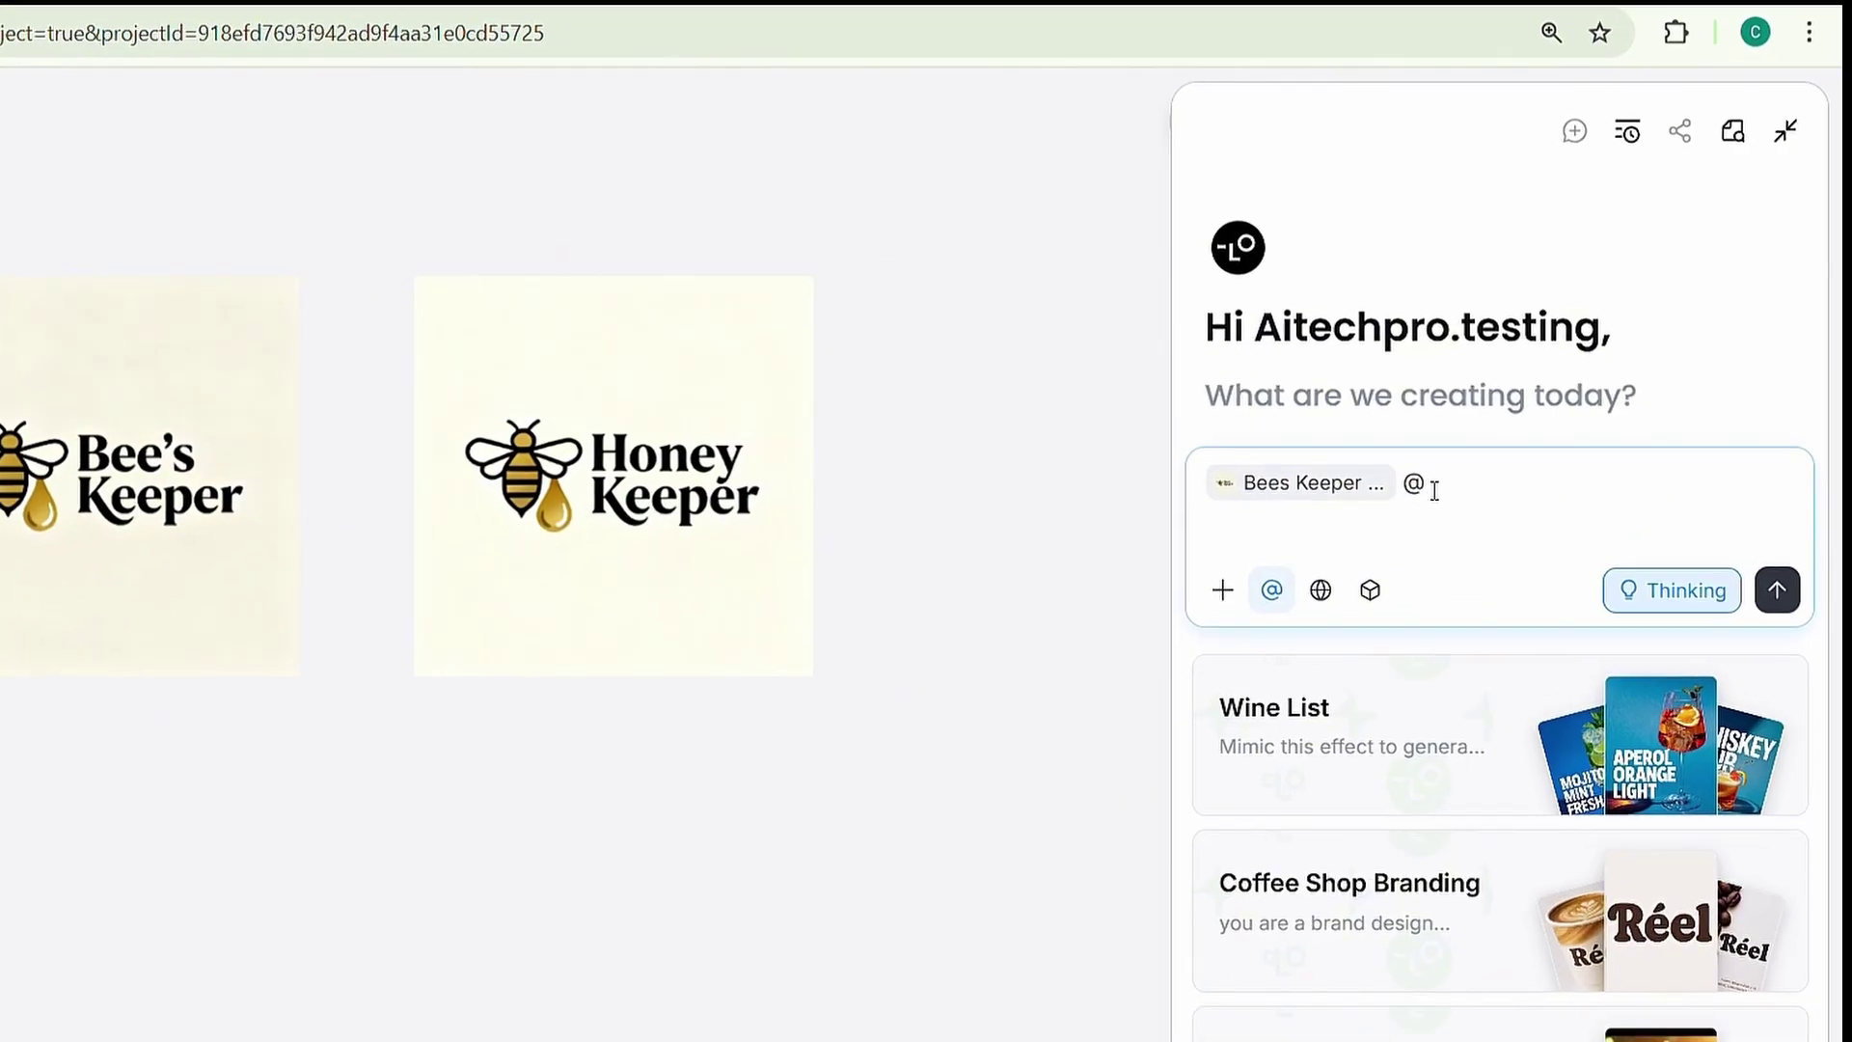
pyautogui.click(1462, 460)
pyautogui.click(1424, 410)
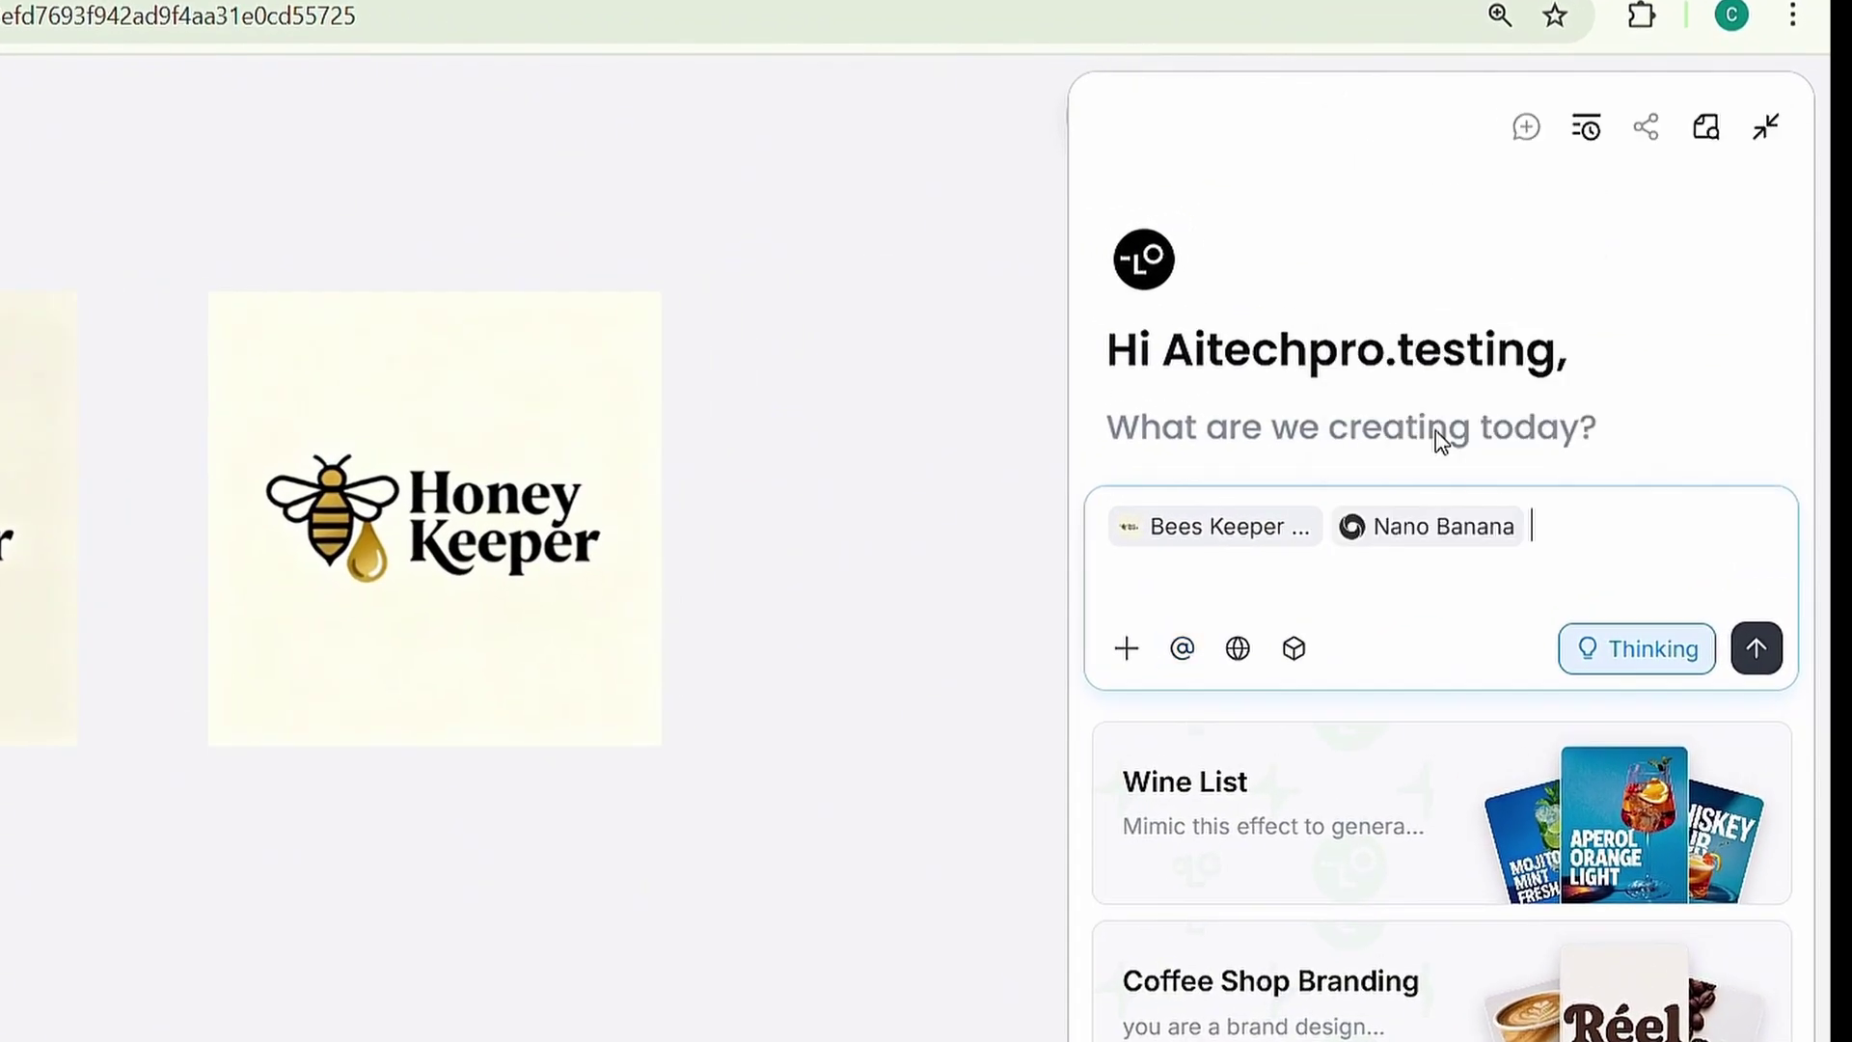
pyautogui.write('Create a jar of honey with this logo on it')
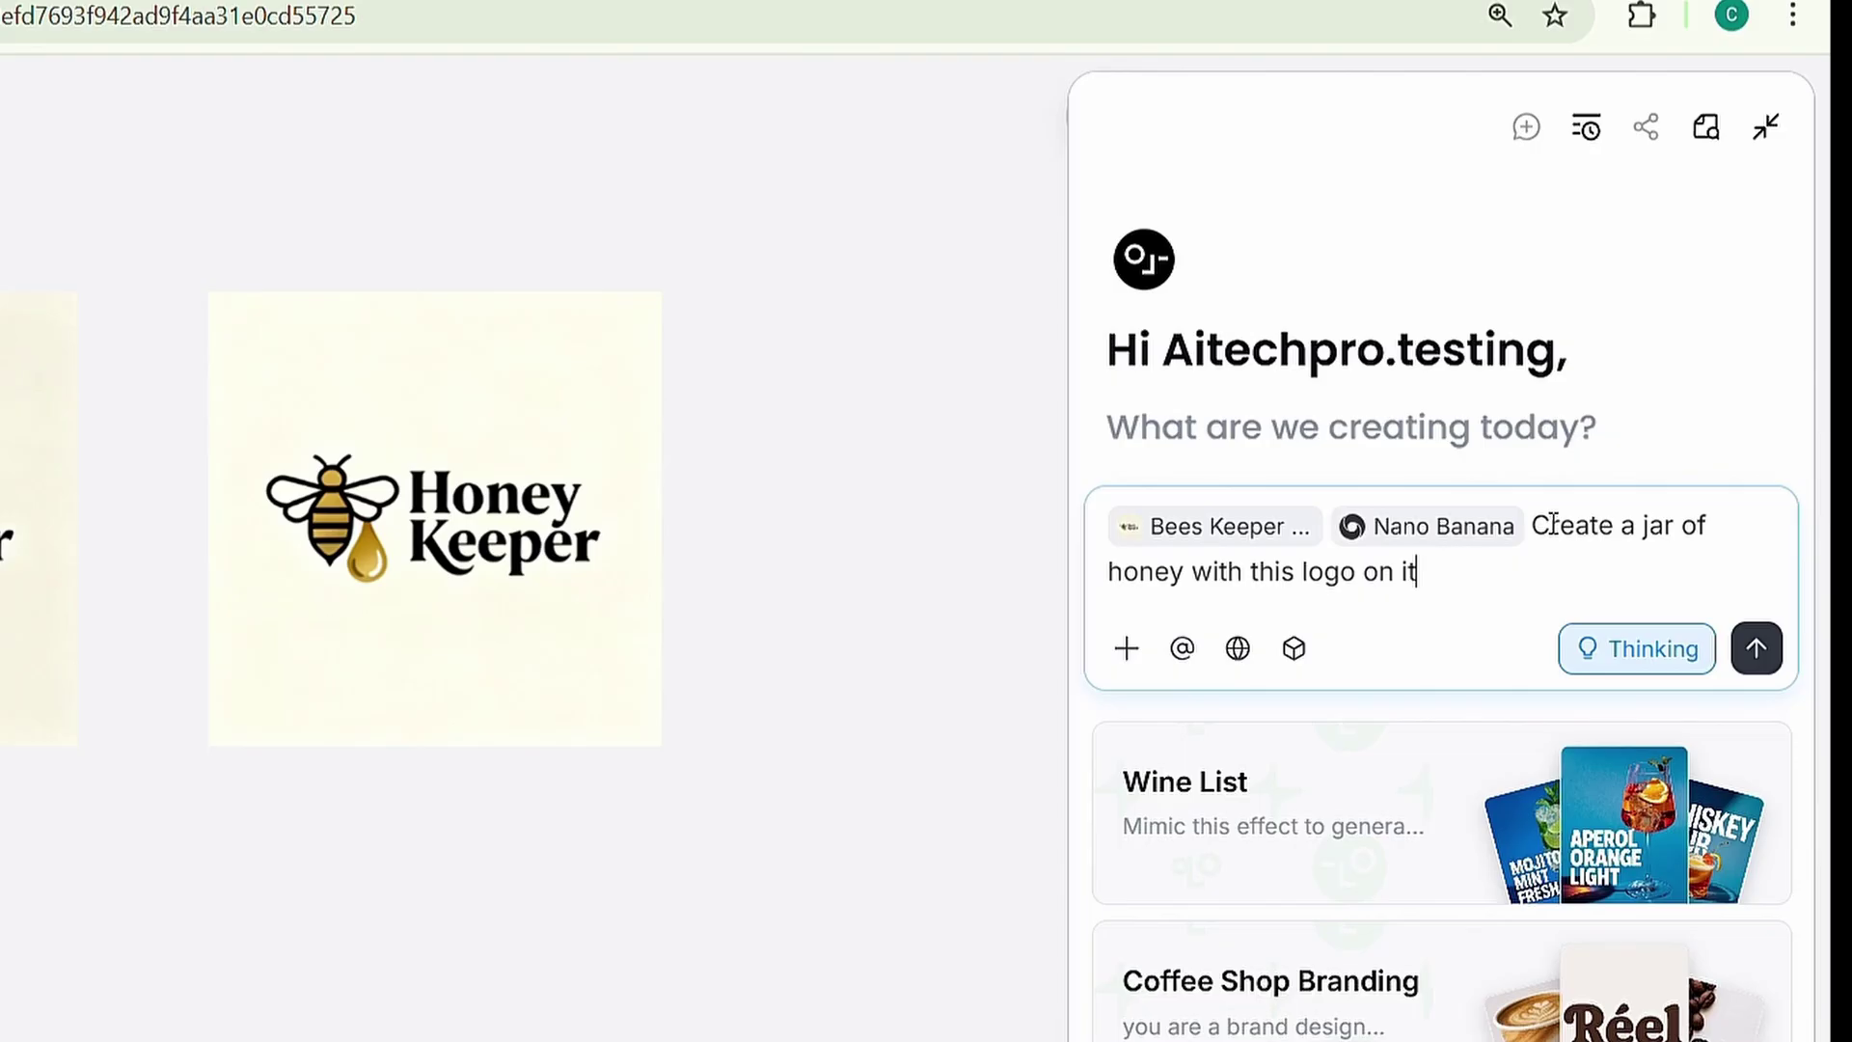
pyautogui.click(1237, 648)
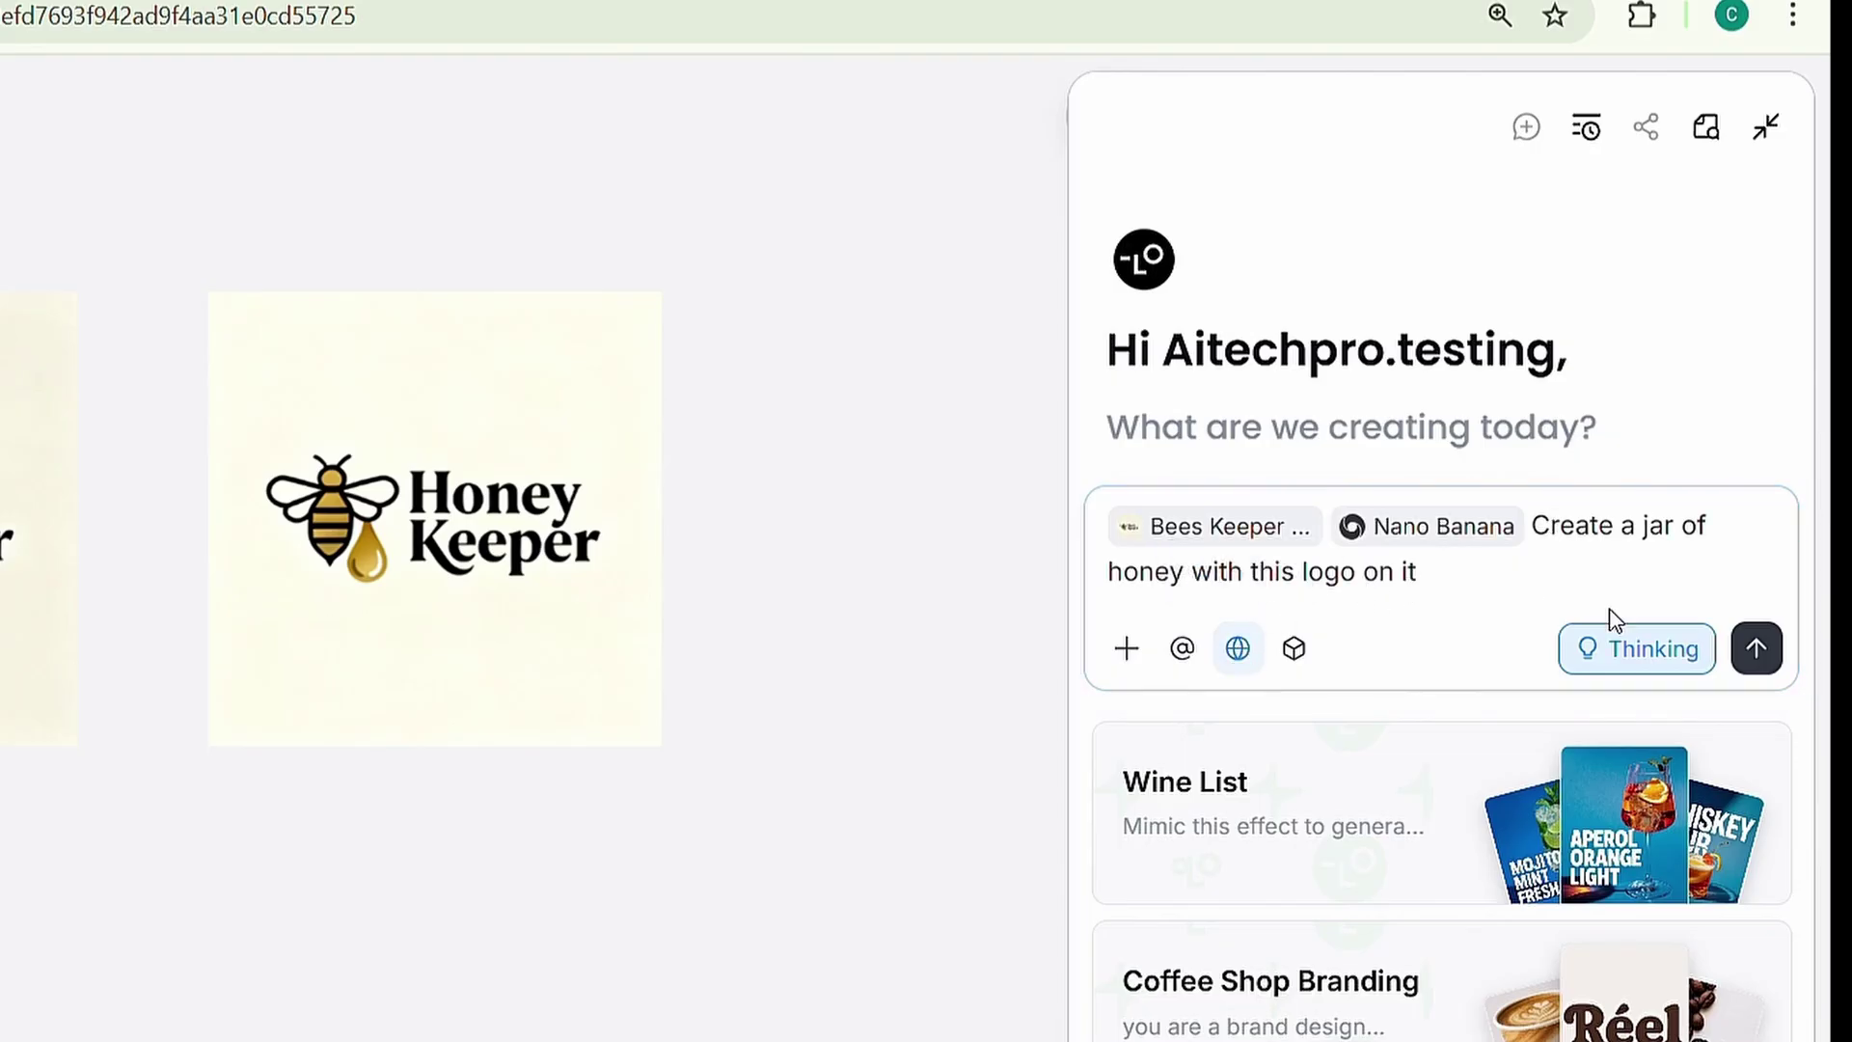
pyautogui.click(1757, 648)
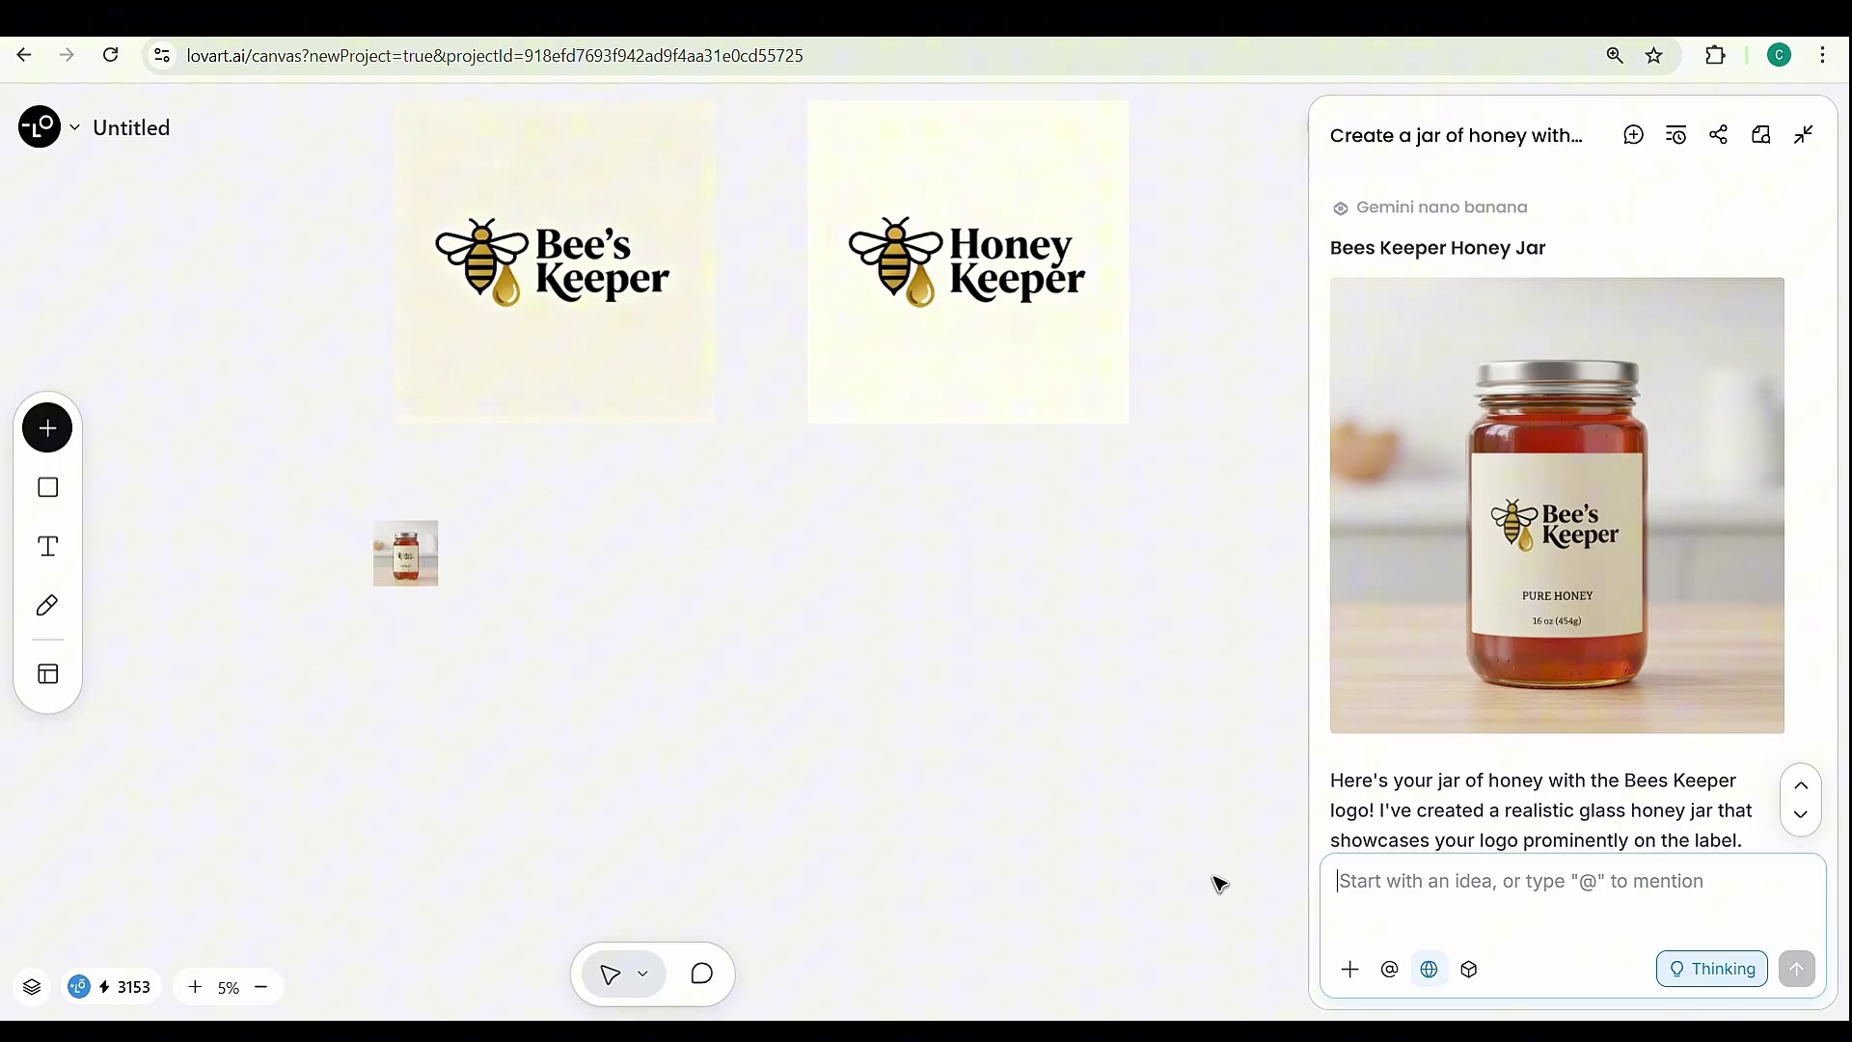
# Step: Enlarge and reposition the Bees Keeper Honey Jar image on the canvas
pyautogui.click(420, 580)
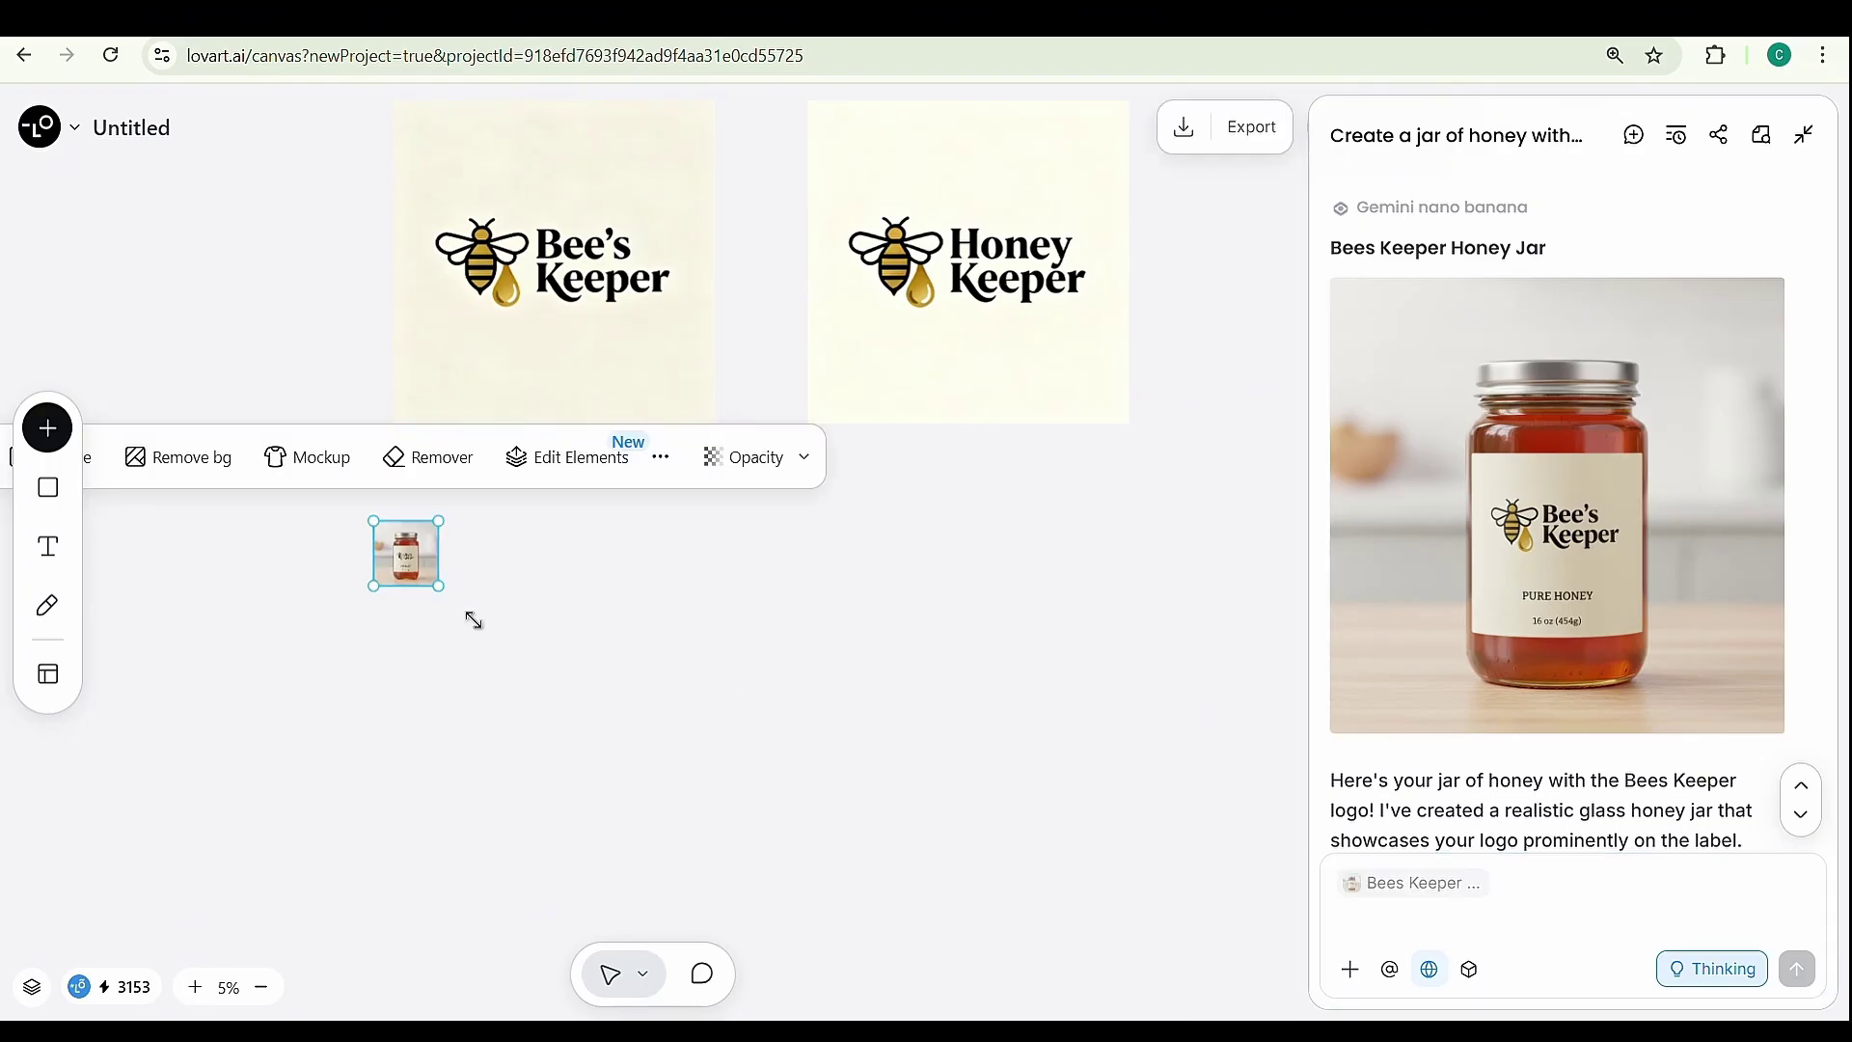
pyautogui.moveTo(439, 585); pyautogui.dragTo(839, 665)
pyautogui.scroll(-3, 791, 512)
pyautogui.moveTo(783, 299); pyautogui.dragTo(819, 293)
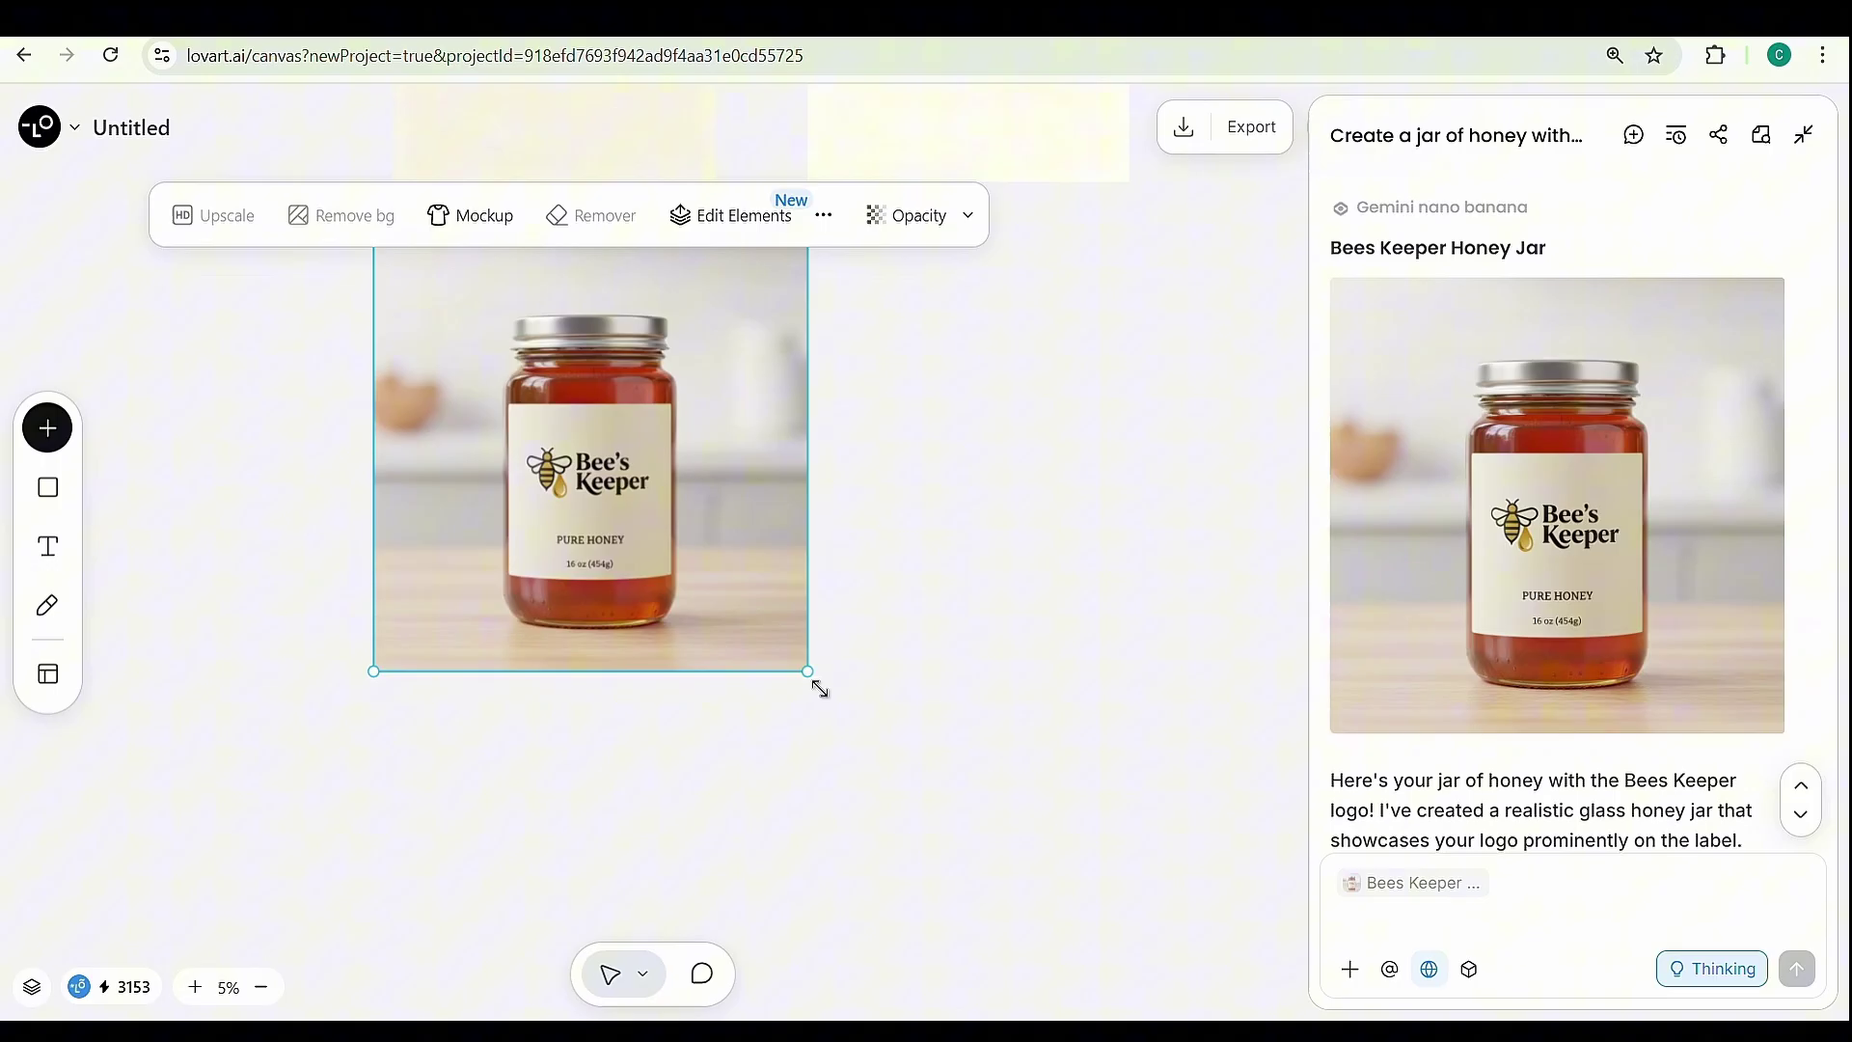
pyautogui.moveTo(819, 685); pyautogui.dragTo(913, 773)
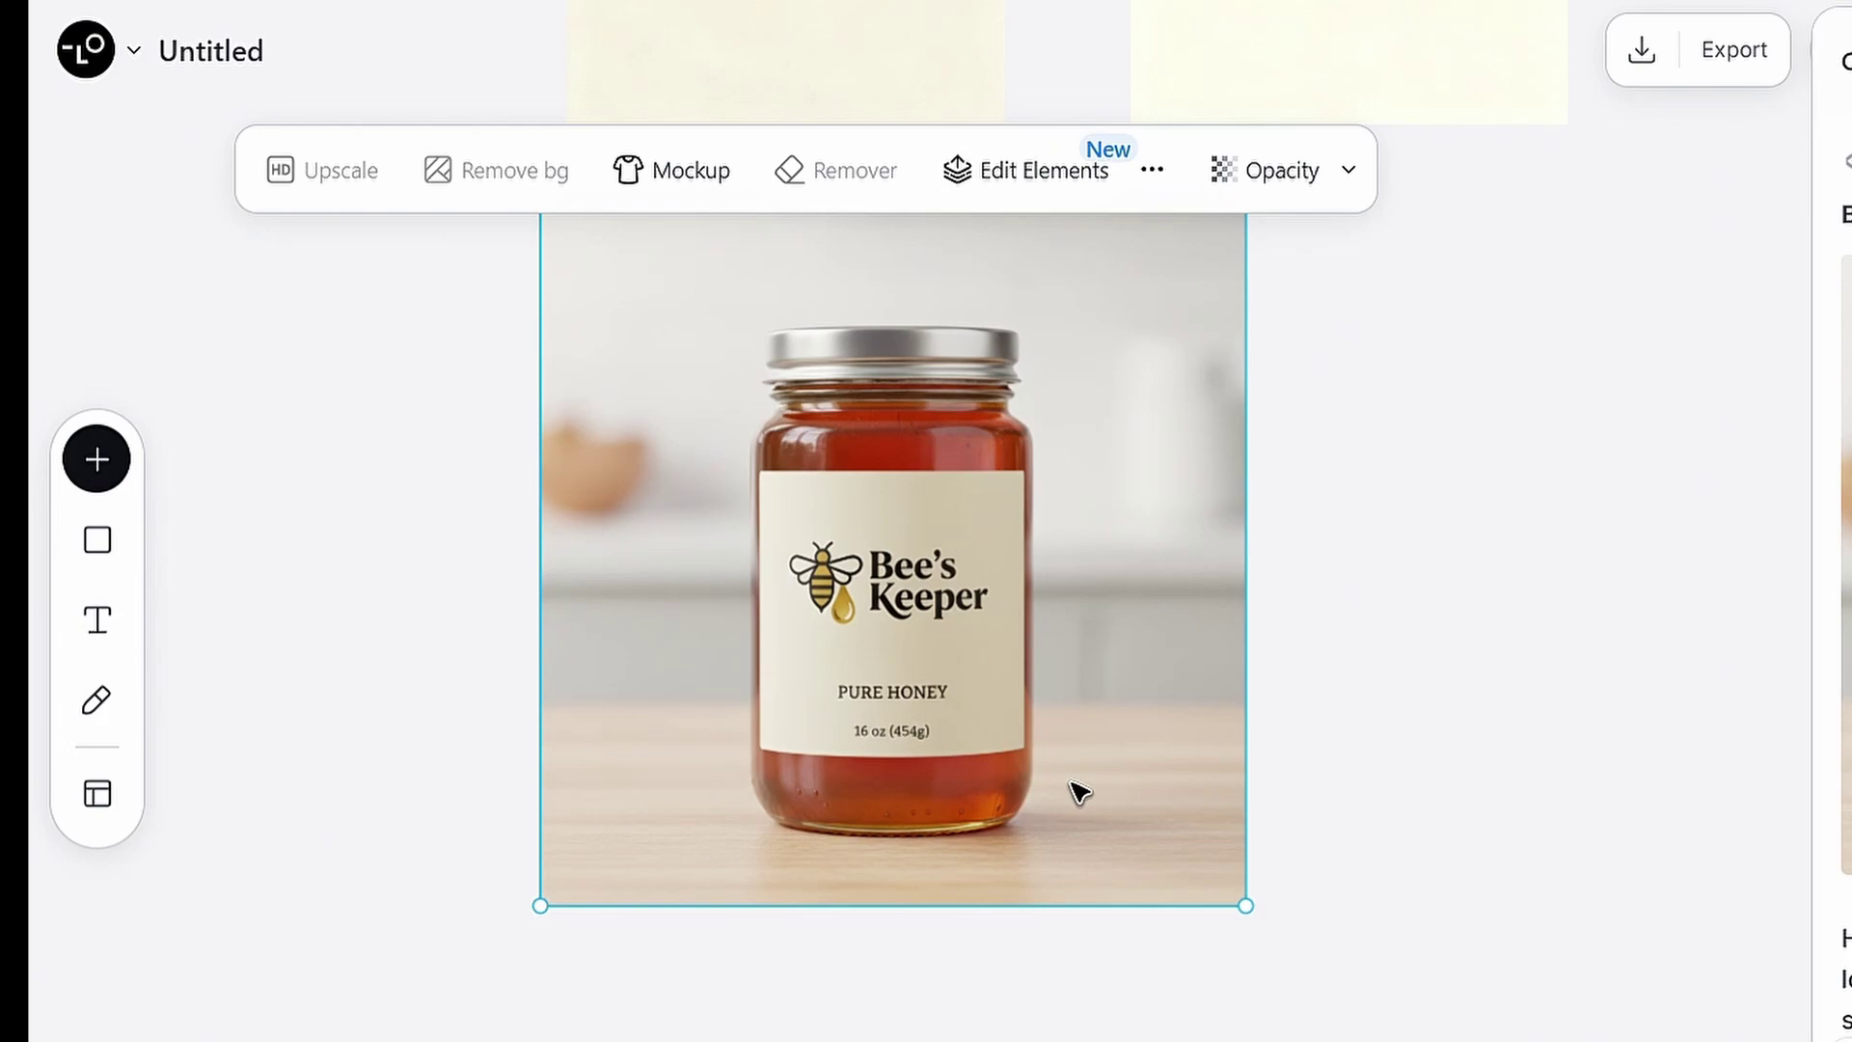
pyautogui.moveTo(1278, 927); pyautogui.dragTo(940, 588)
pyautogui.moveTo(733, 386); pyautogui.dragTo(787, 523)
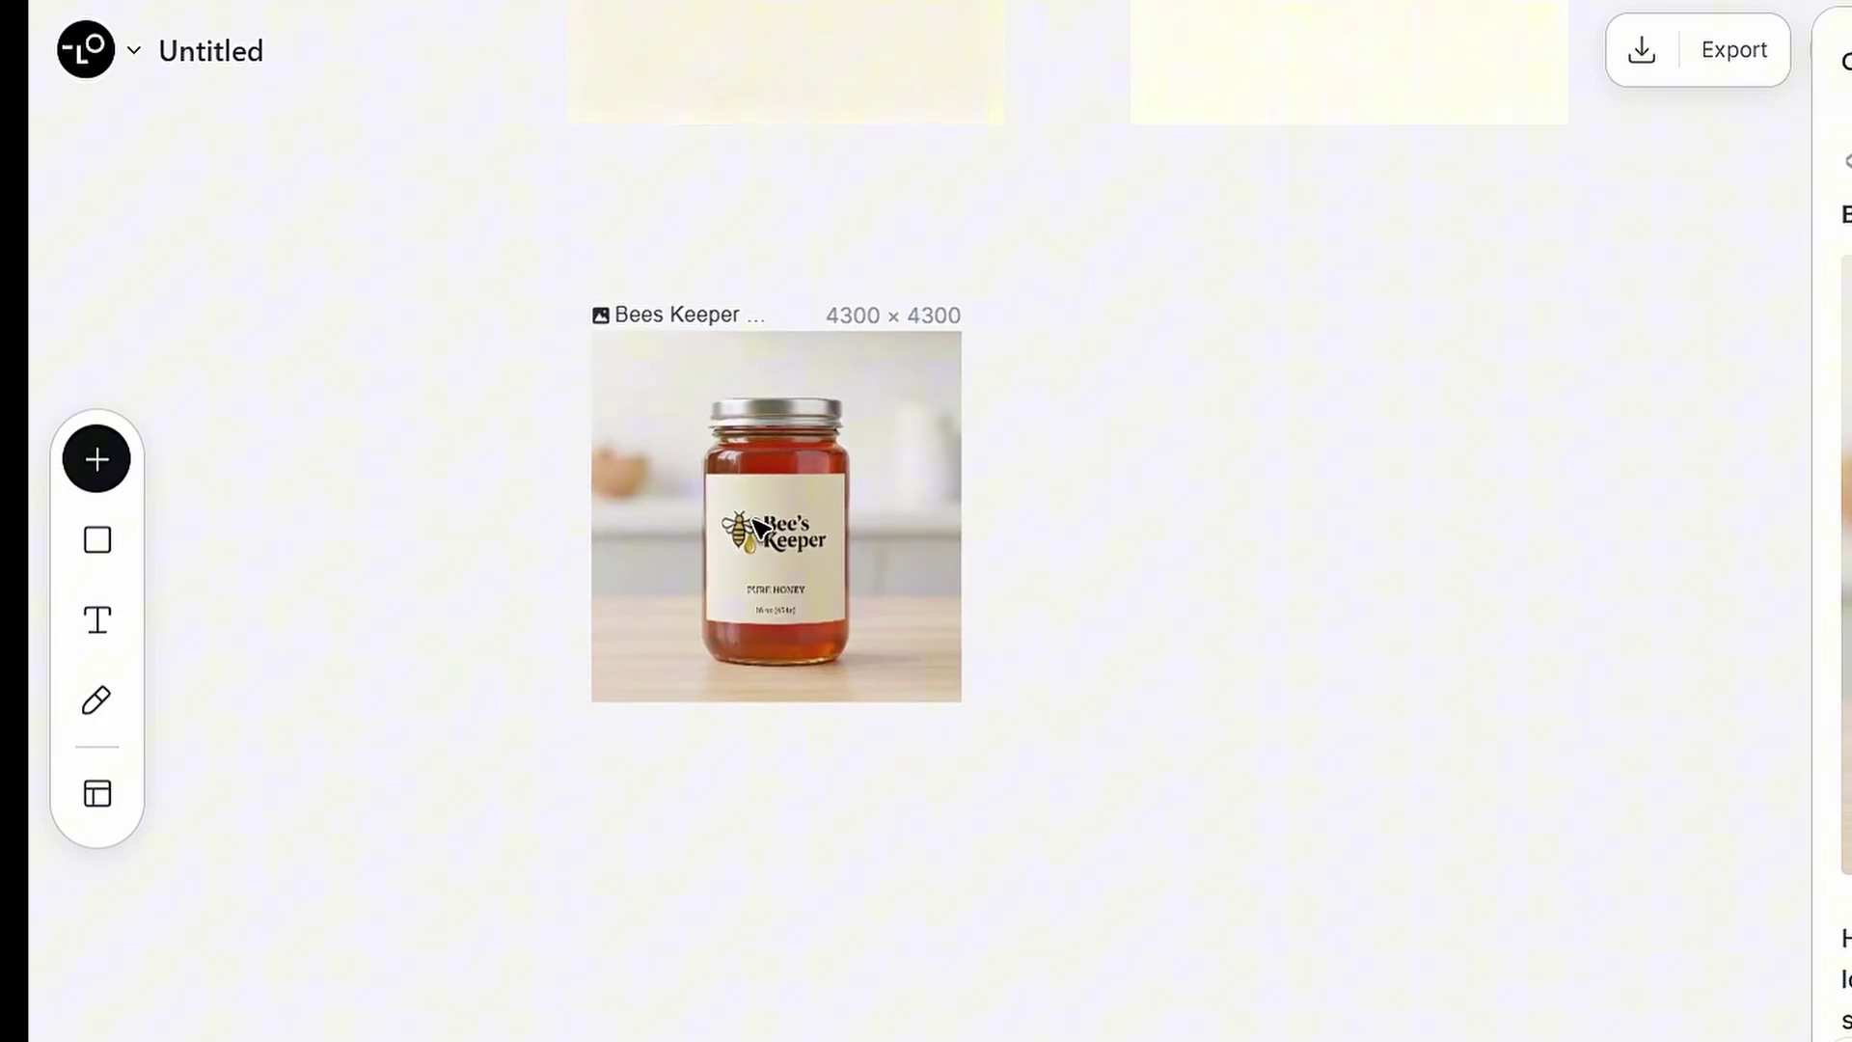
pyautogui.moveTo(983, 347); pyautogui.dragTo(965, 506)
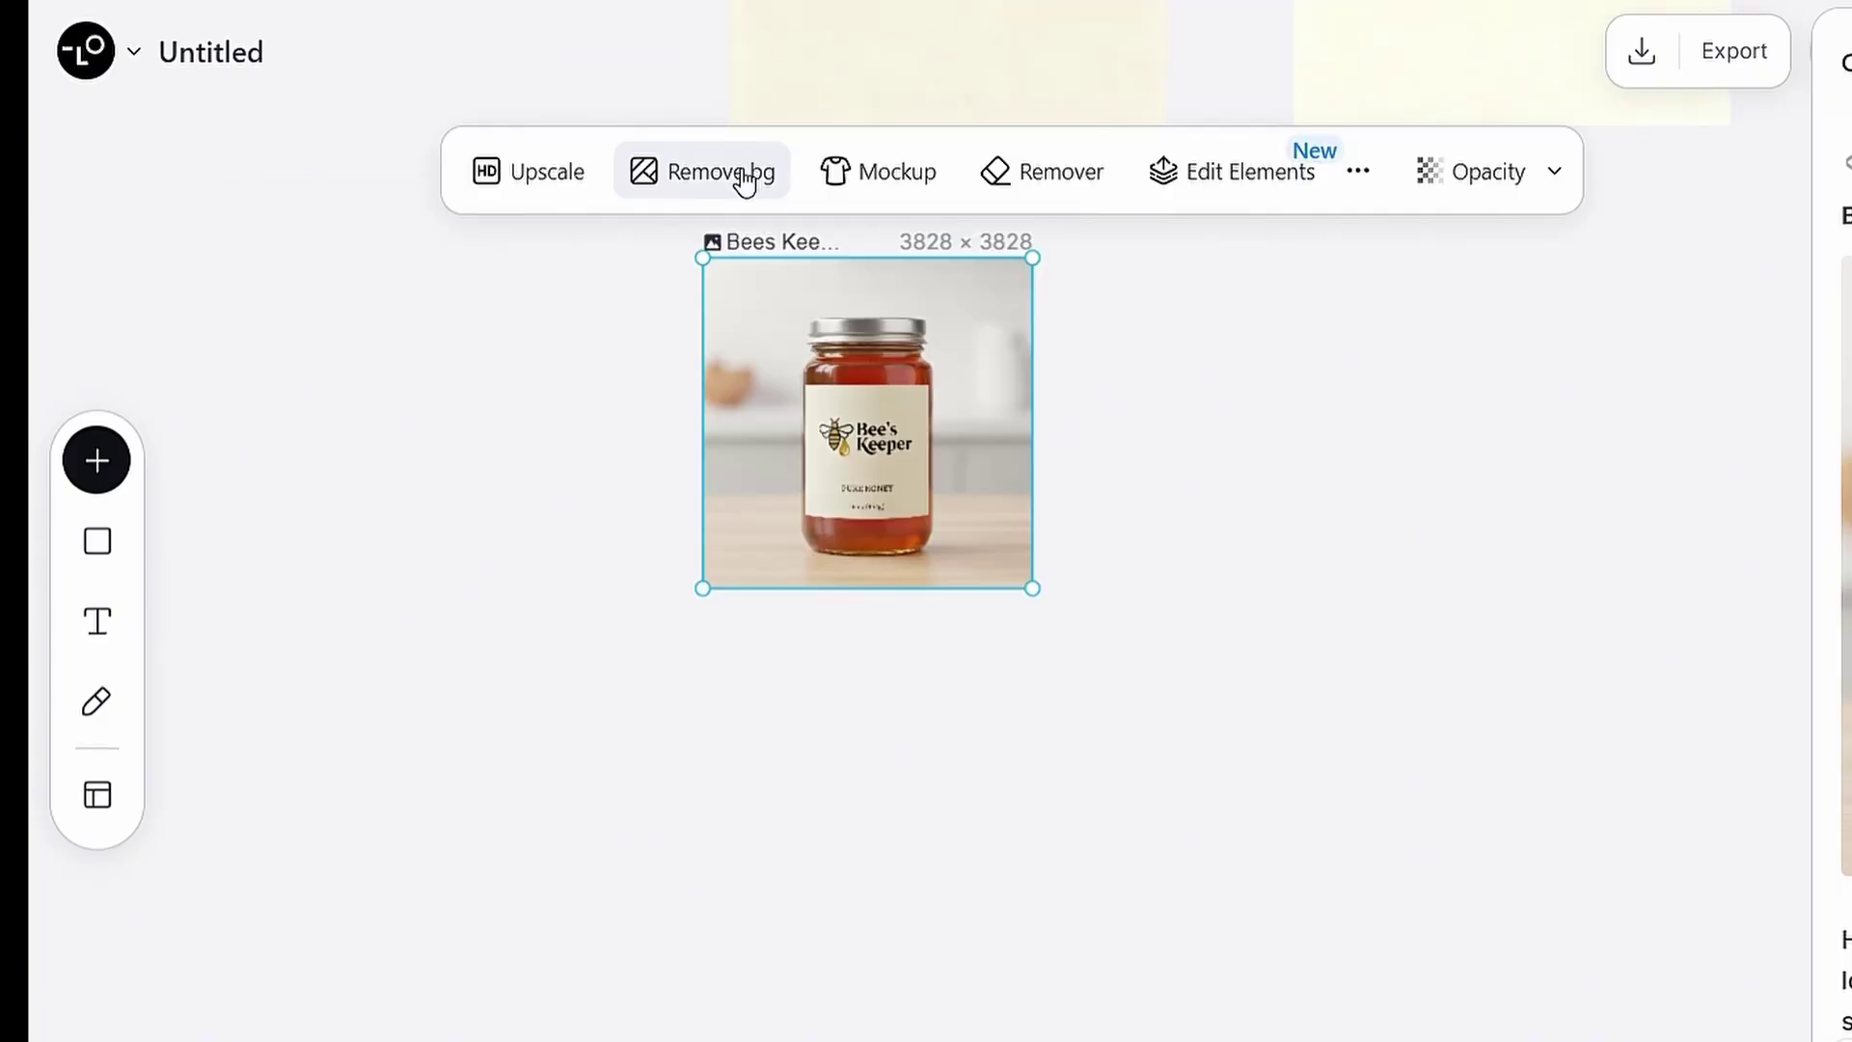
# Step: Remove the jar image's background and place the jar beneath the logos
pyautogui.click(744, 180)
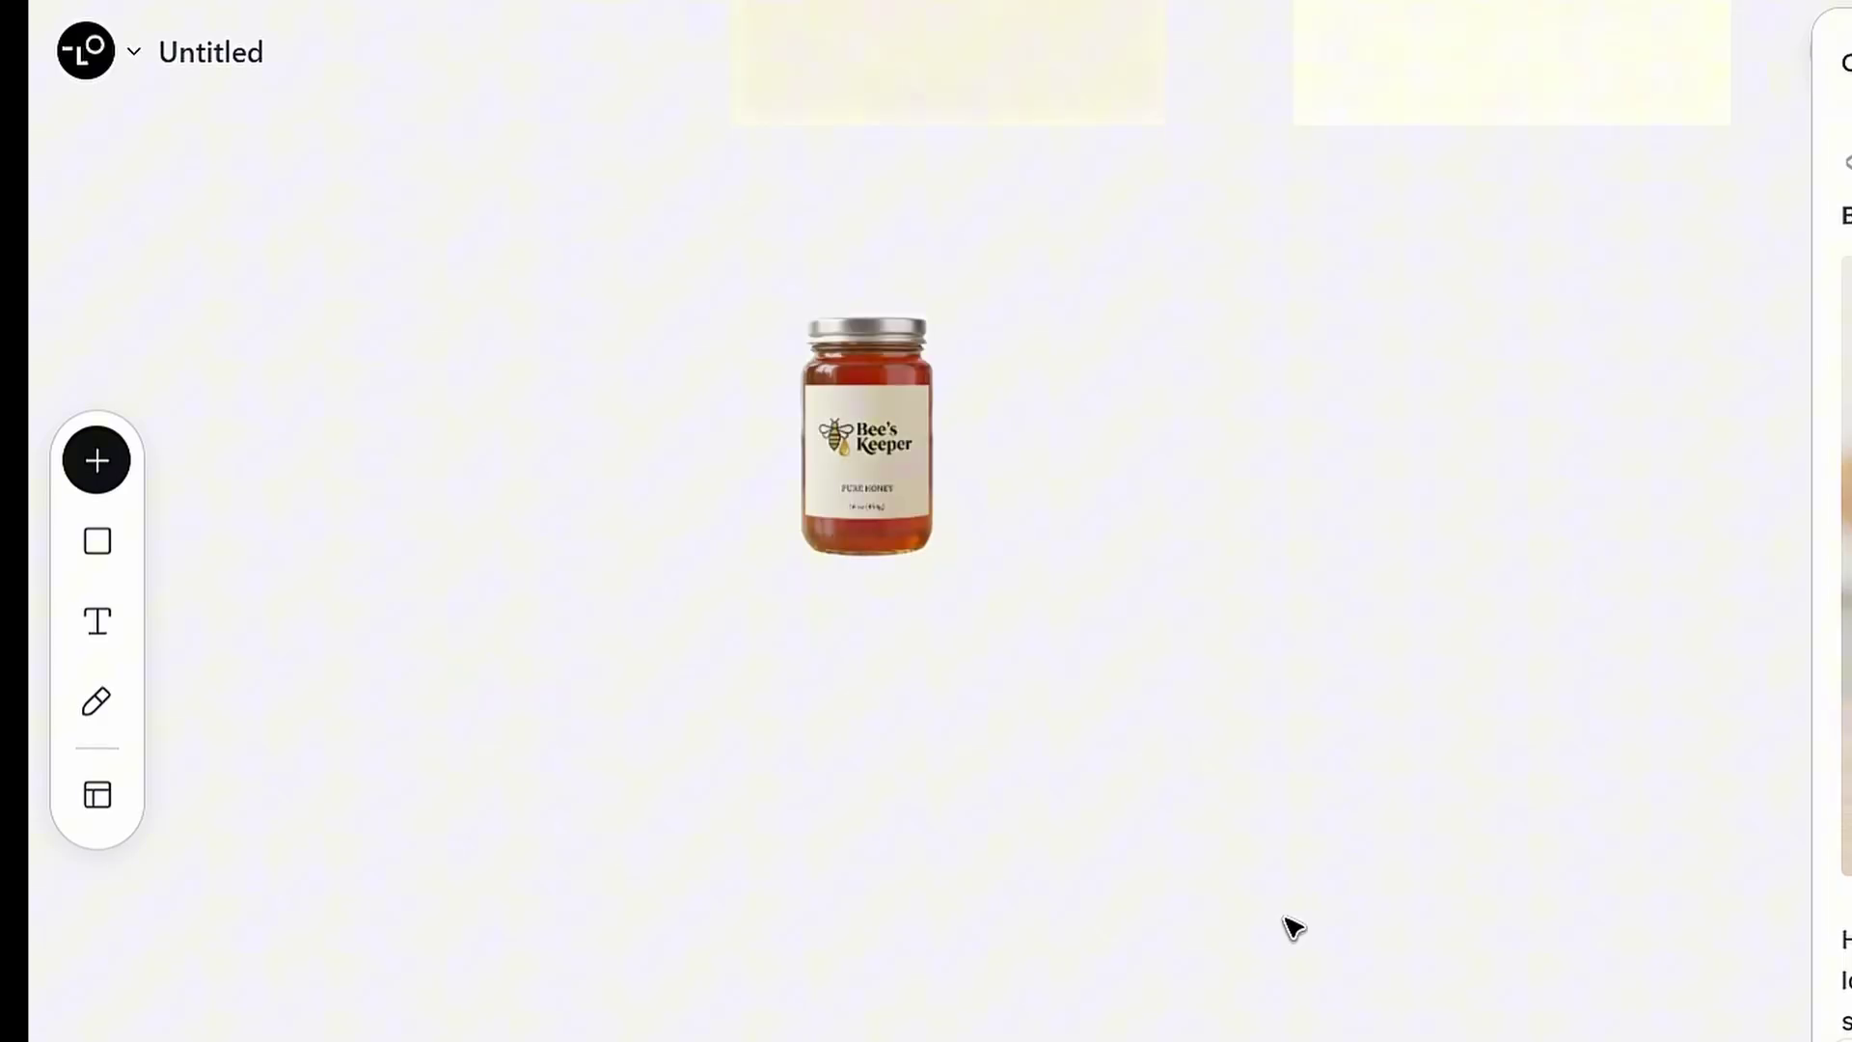
pyautogui.click(965, 540)
pyautogui.moveTo(1033, 587); pyautogui.dragTo(1379, 979)
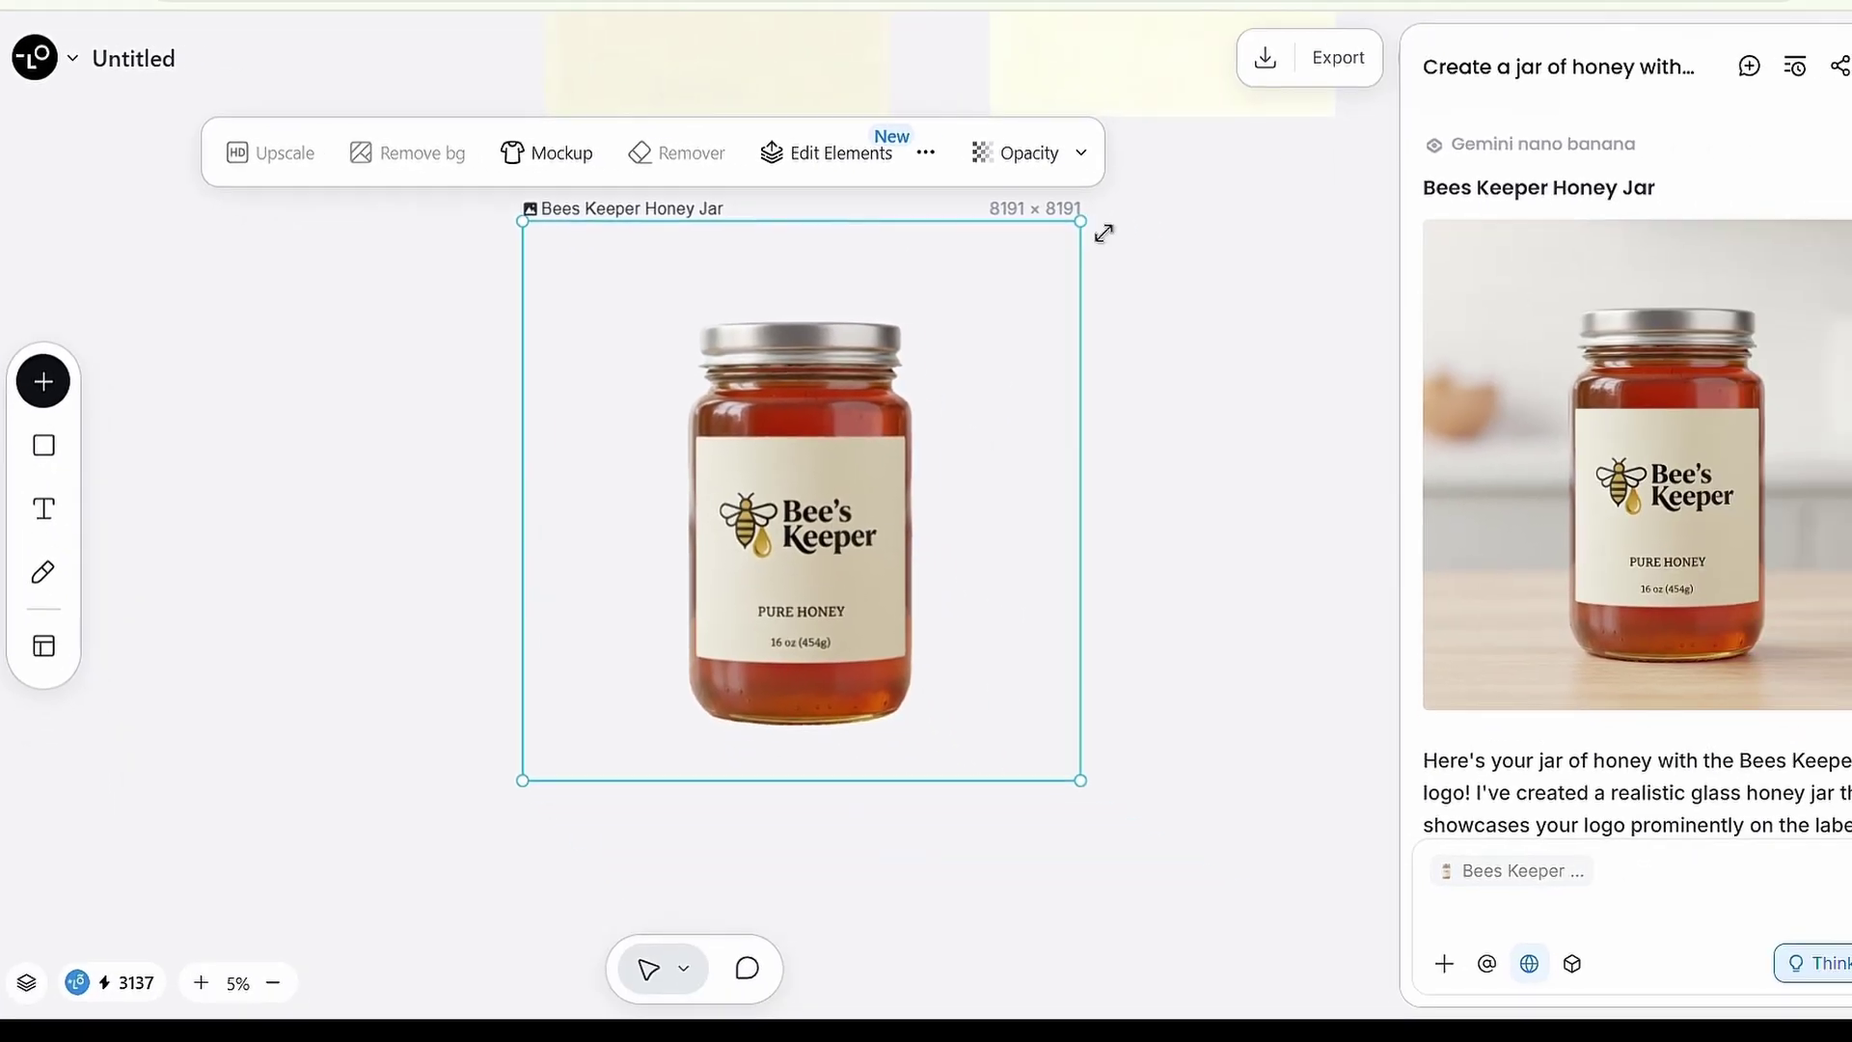
pyautogui.moveTo(1410, 257); pyautogui.dragTo(1254, 429)
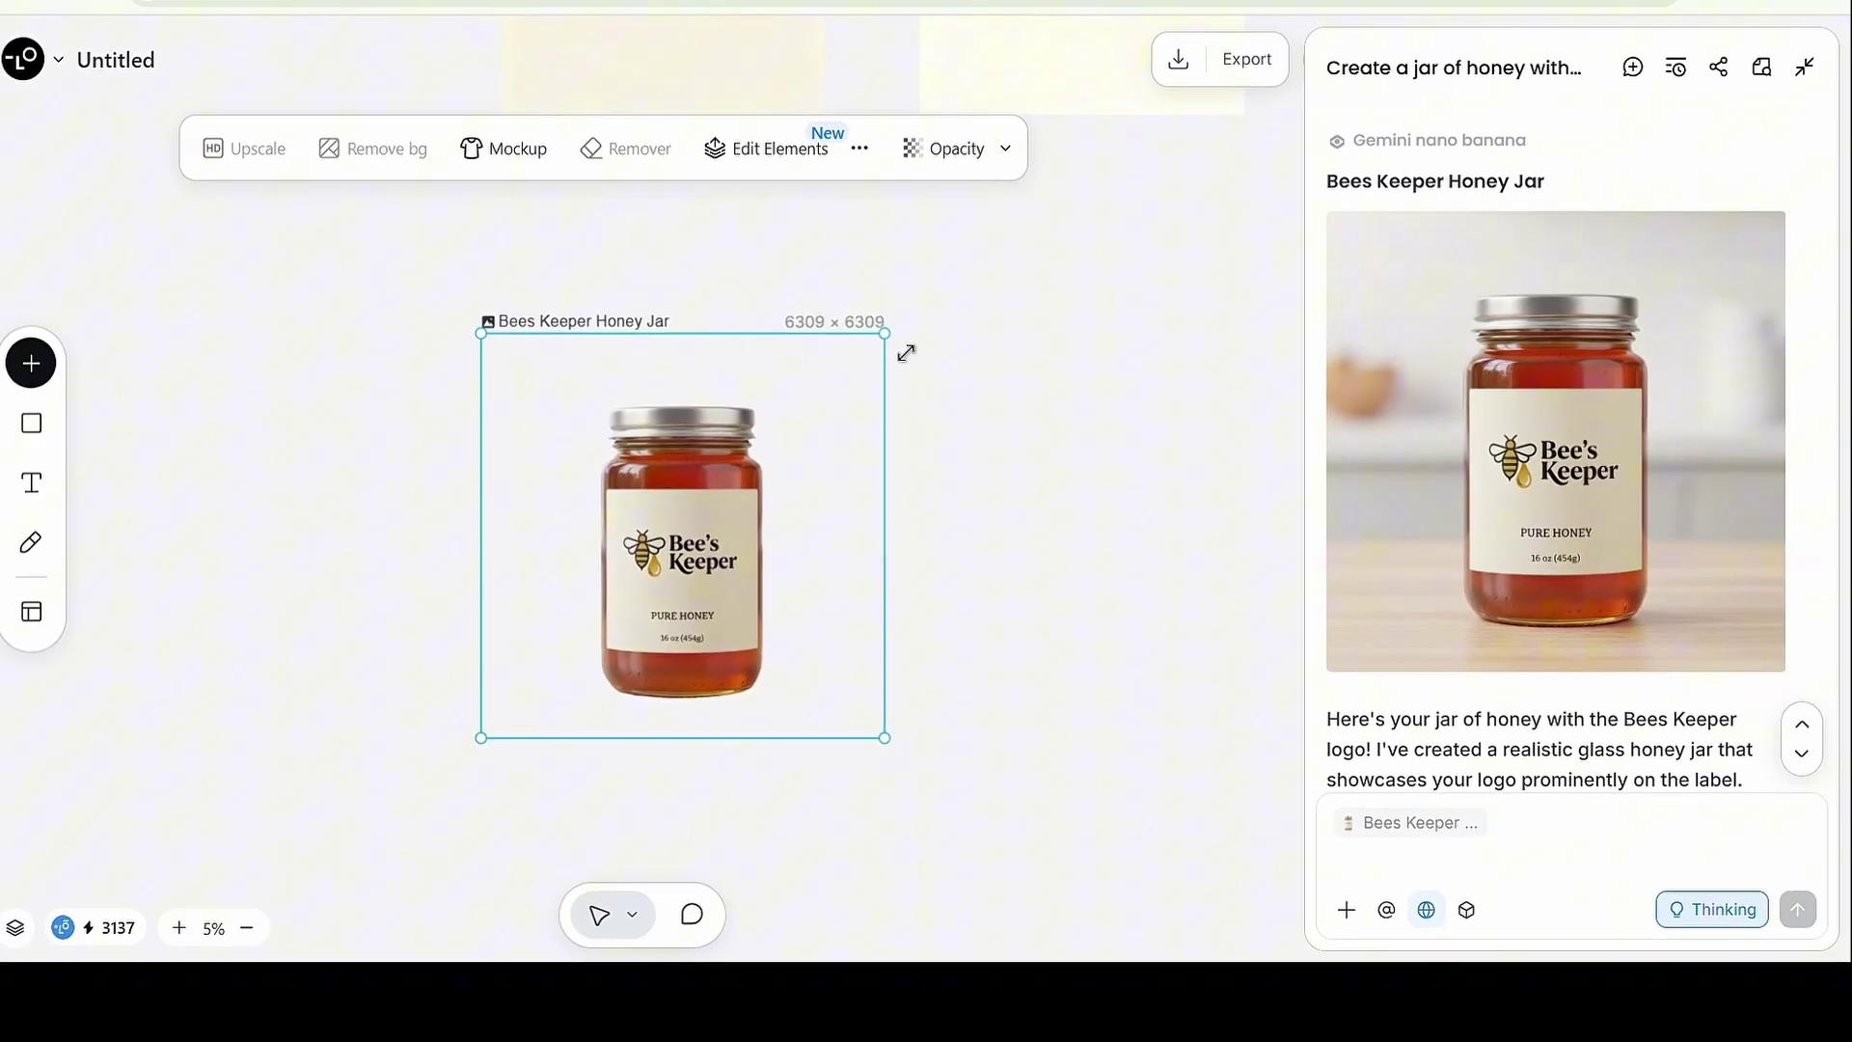
pyautogui.moveTo(1084, 815); pyautogui.dragTo(1123, 694)
# Step: With the Bee's Keeper logo selected, send a Seedream 4 request for strawberry honey, lip balm and soap images
pyautogui.click(1124, 487)
pyautogui.scroll(3, 1153, 560)
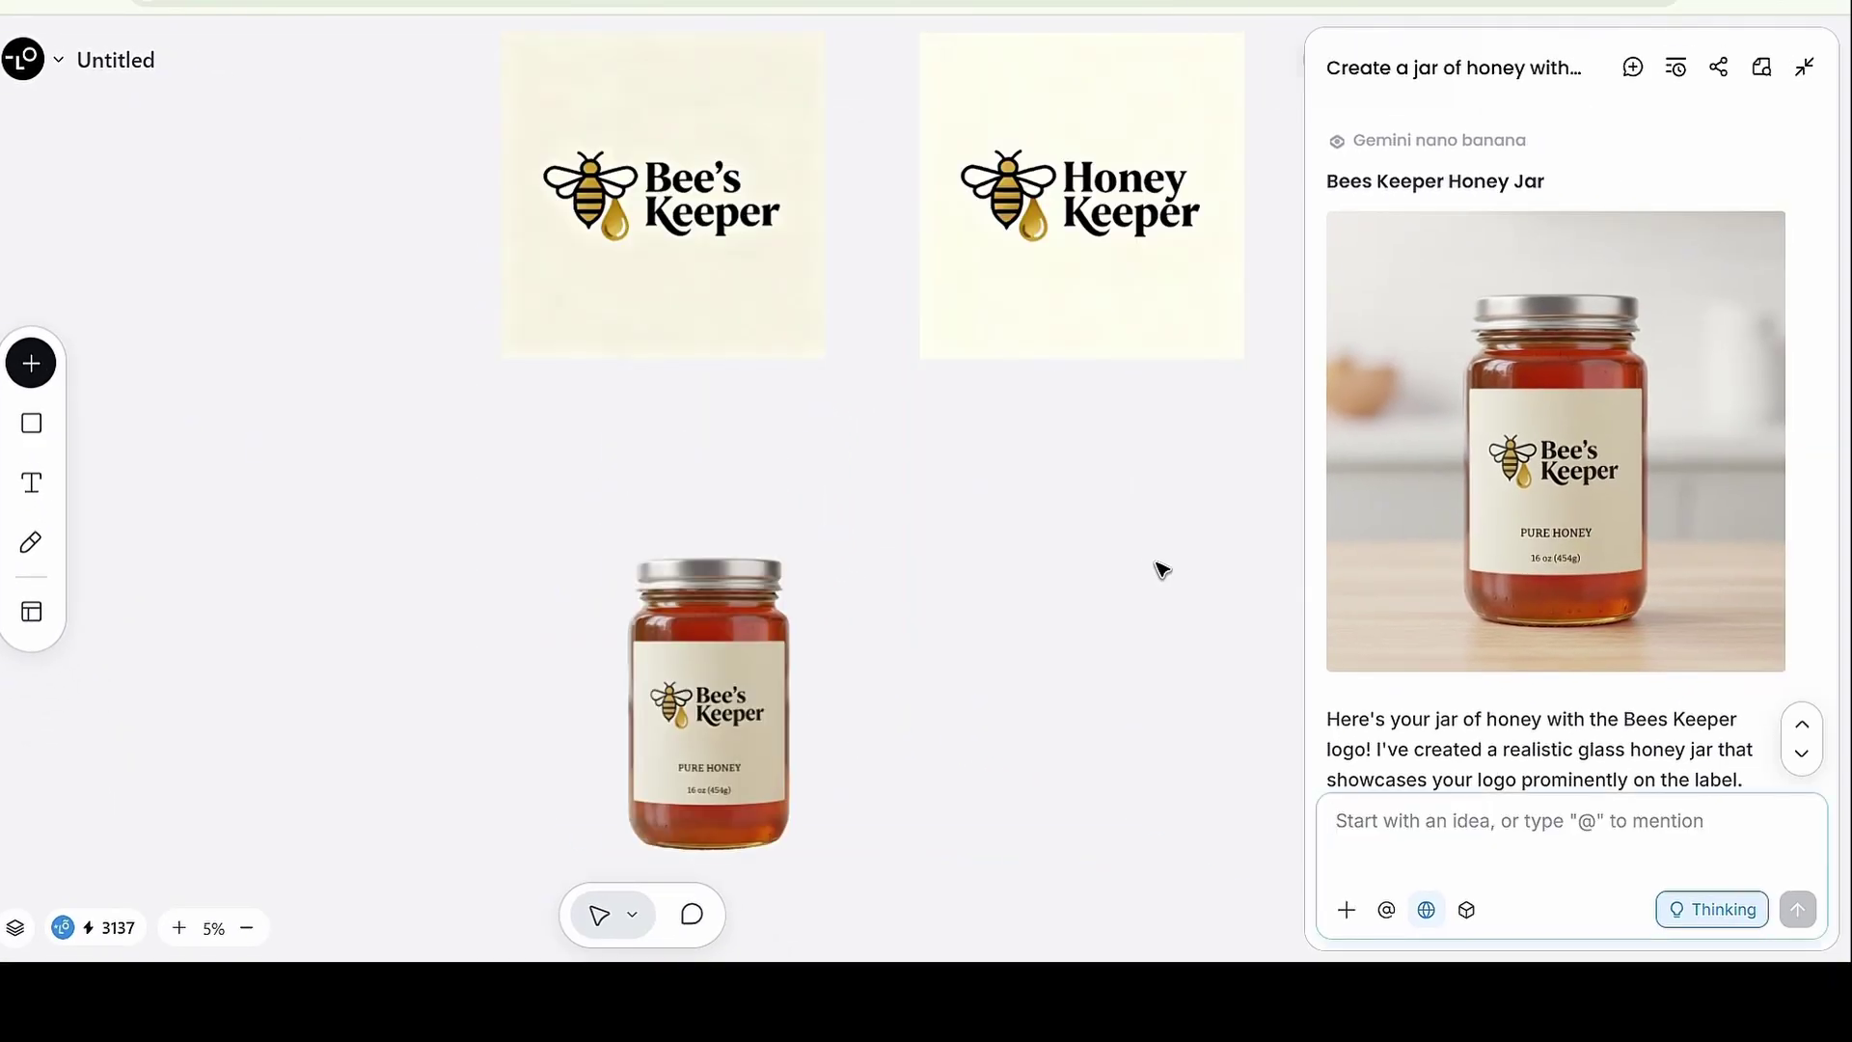
pyautogui.click(772, 415)
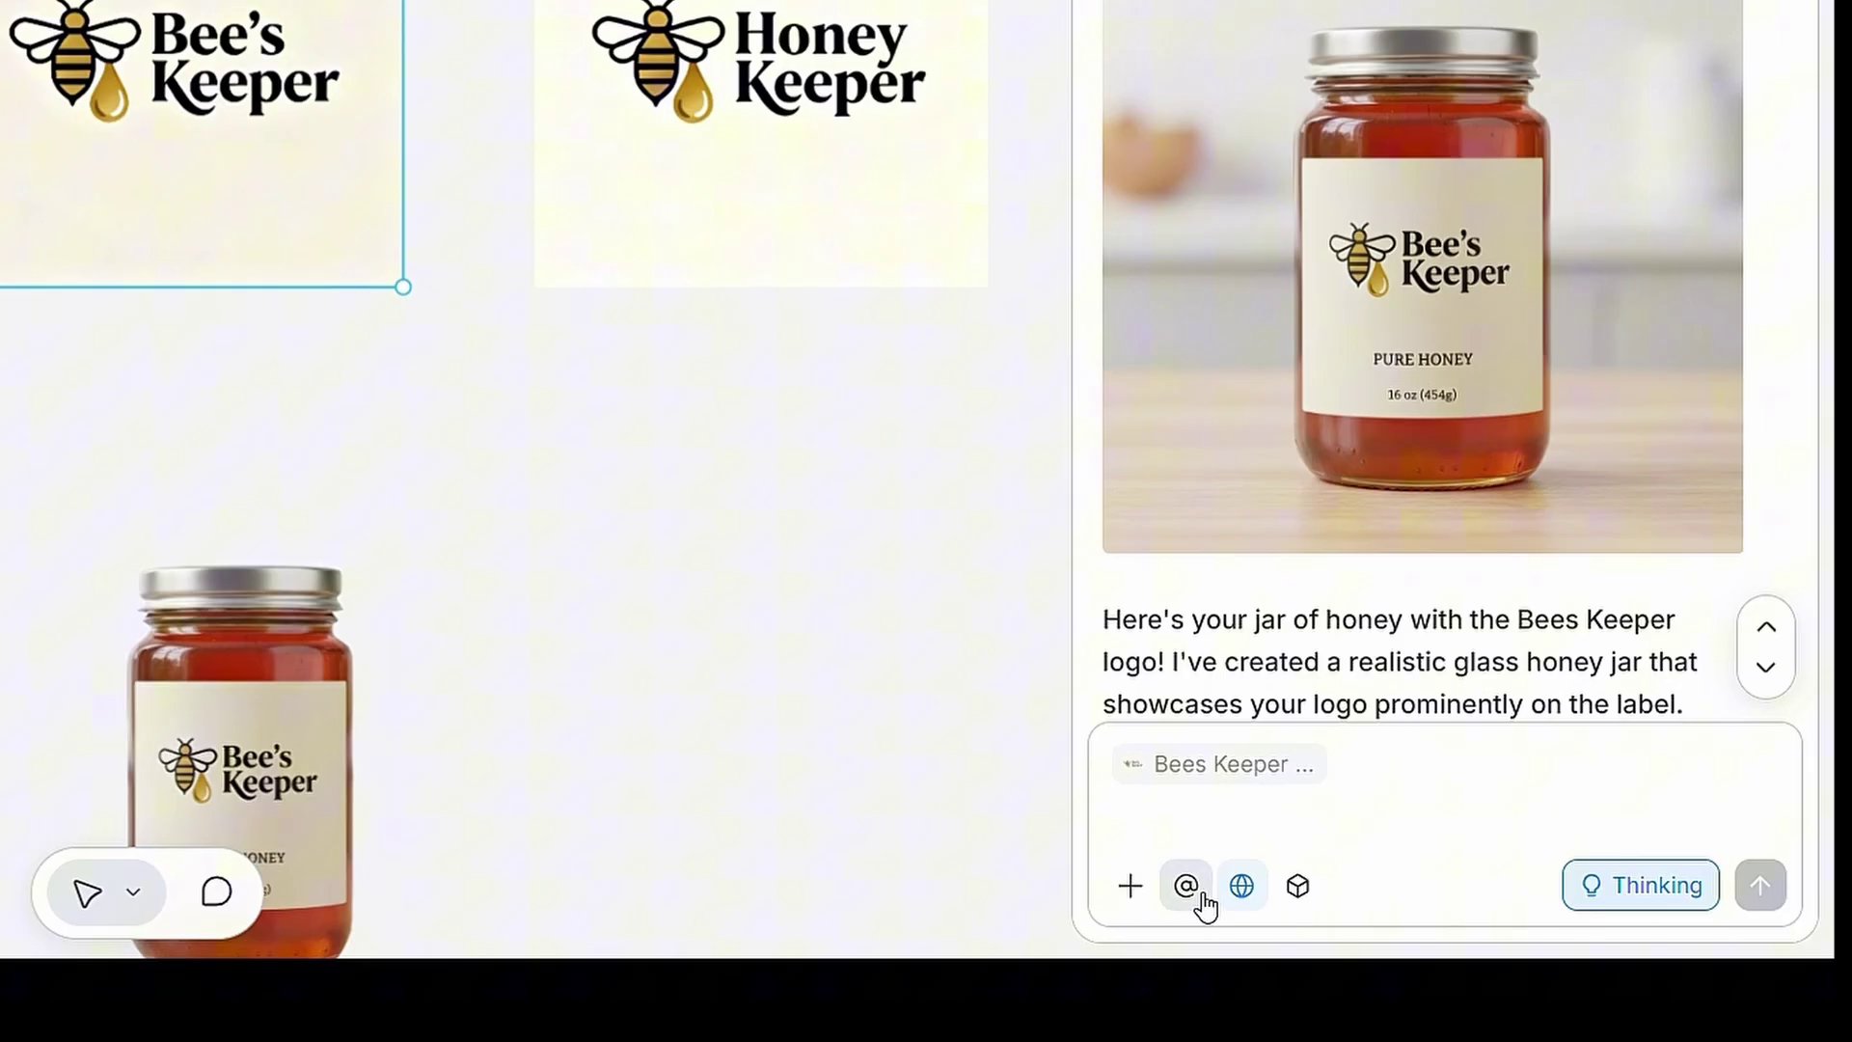
pyautogui.click(1395, 914)
pyautogui.click(1588, 699)
pyautogui.write('Now create these other products using the same logo:  Create a jar of strawberry infused honey with this logo. Create honey lip balm with this logo. Create honey soap bar with this logo.')
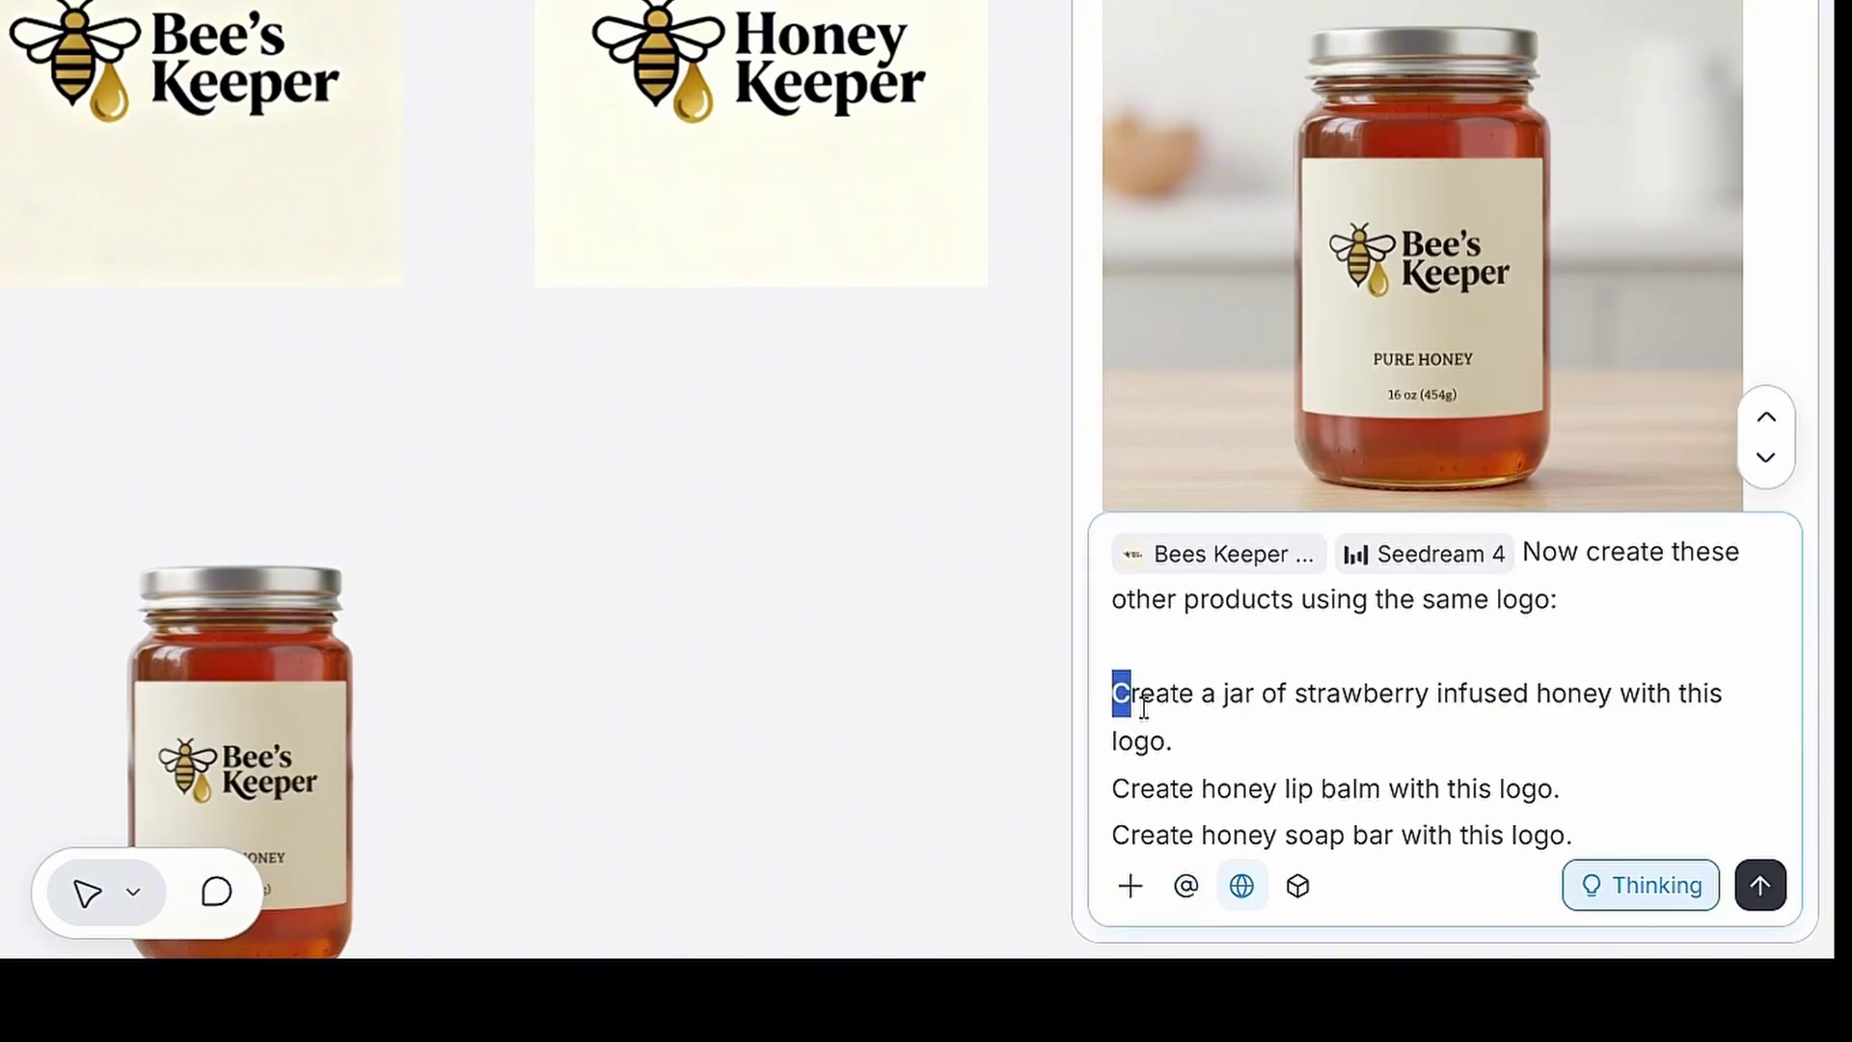
pyautogui.moveTo(1177, 731); pyautogui.dragTo(1193, 745)
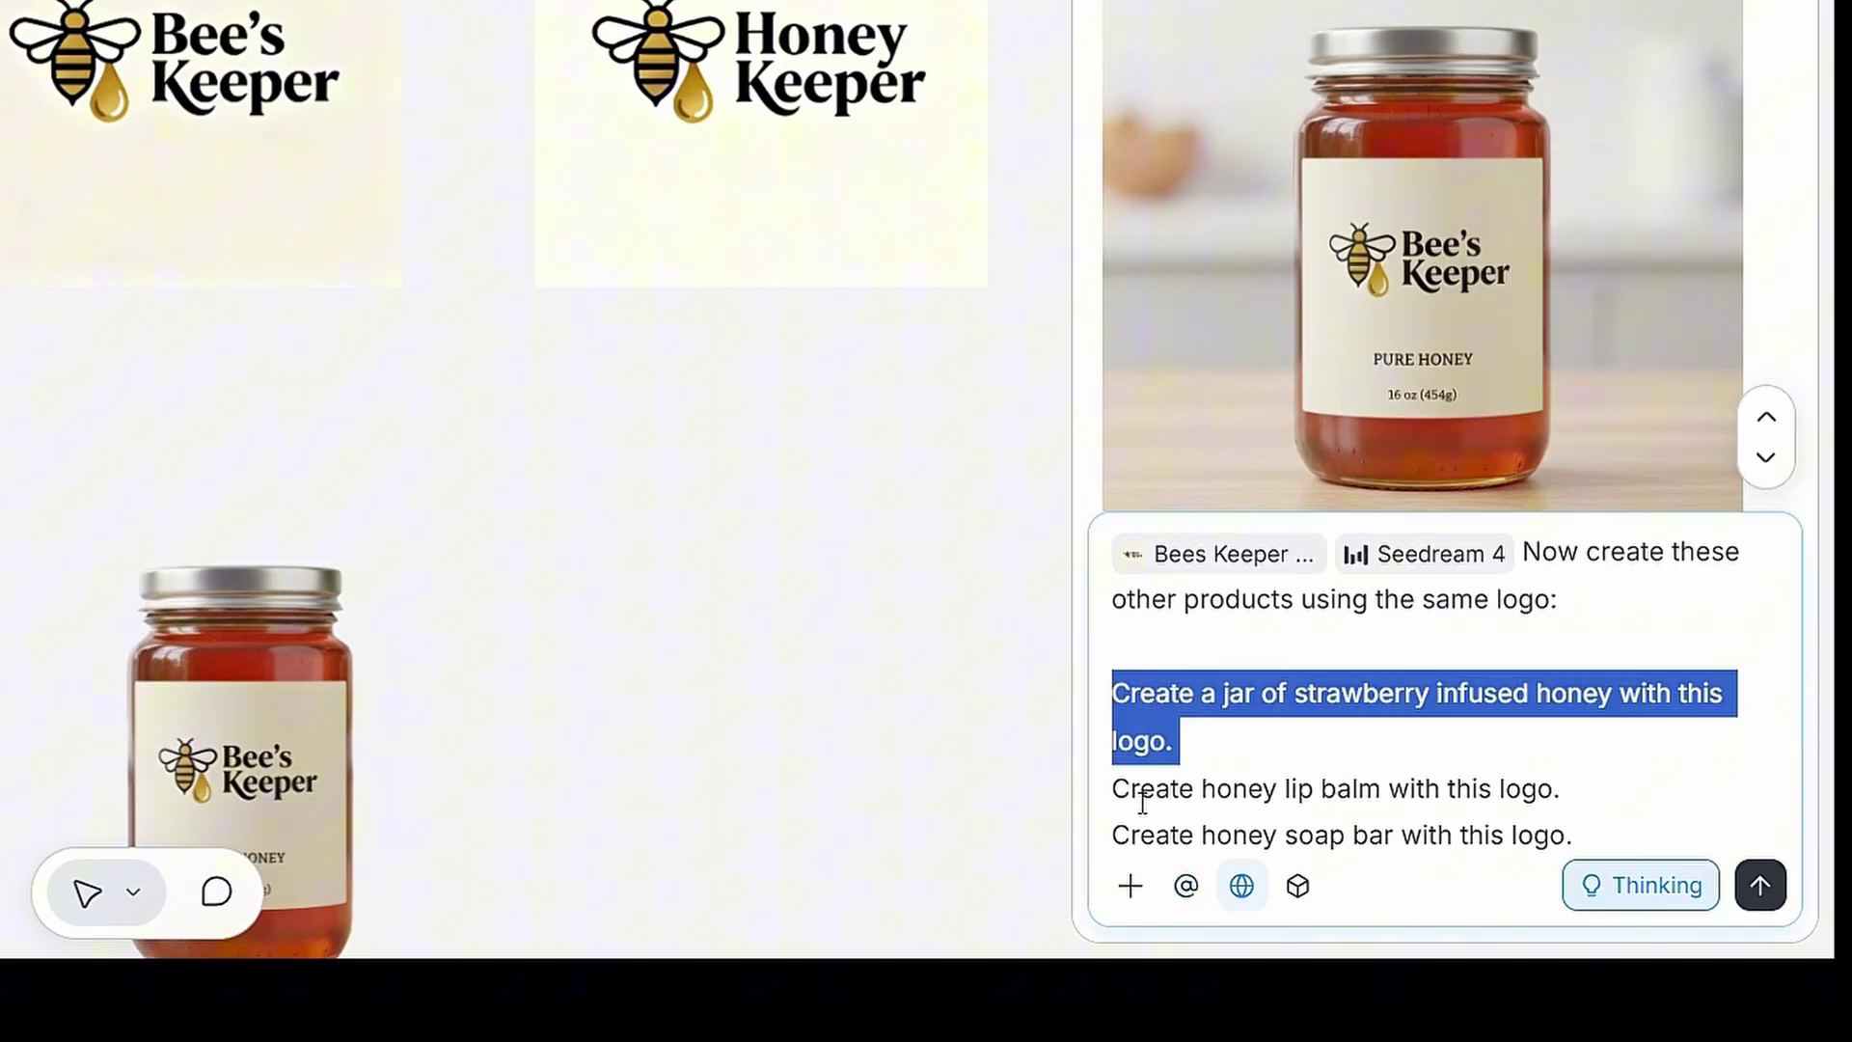
pyautogui.moveTo(1127, 800); pyautogui.dragTo(1599, 800)
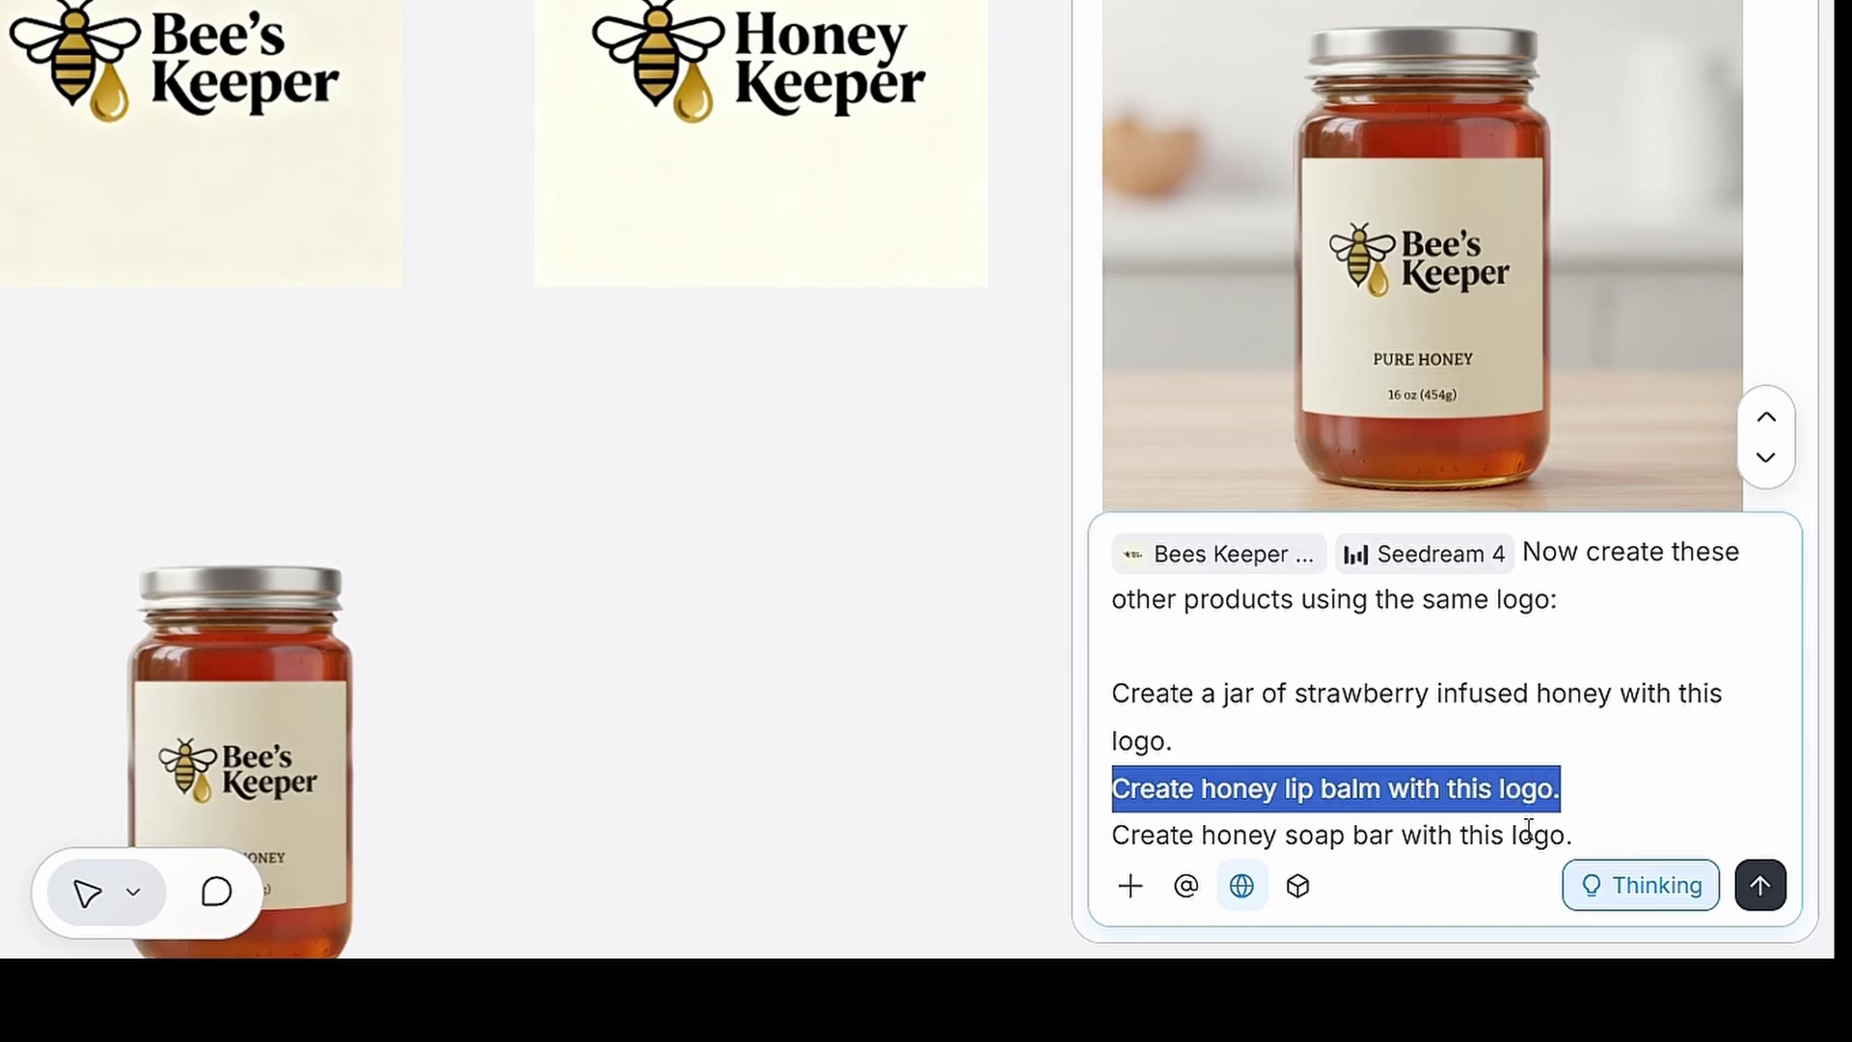
pyautogui.moveTo(1125, 849); pyautogui.dragTo(1604, 843)
pyautogui.click(1603, 790)
pyautogui.press('Return')
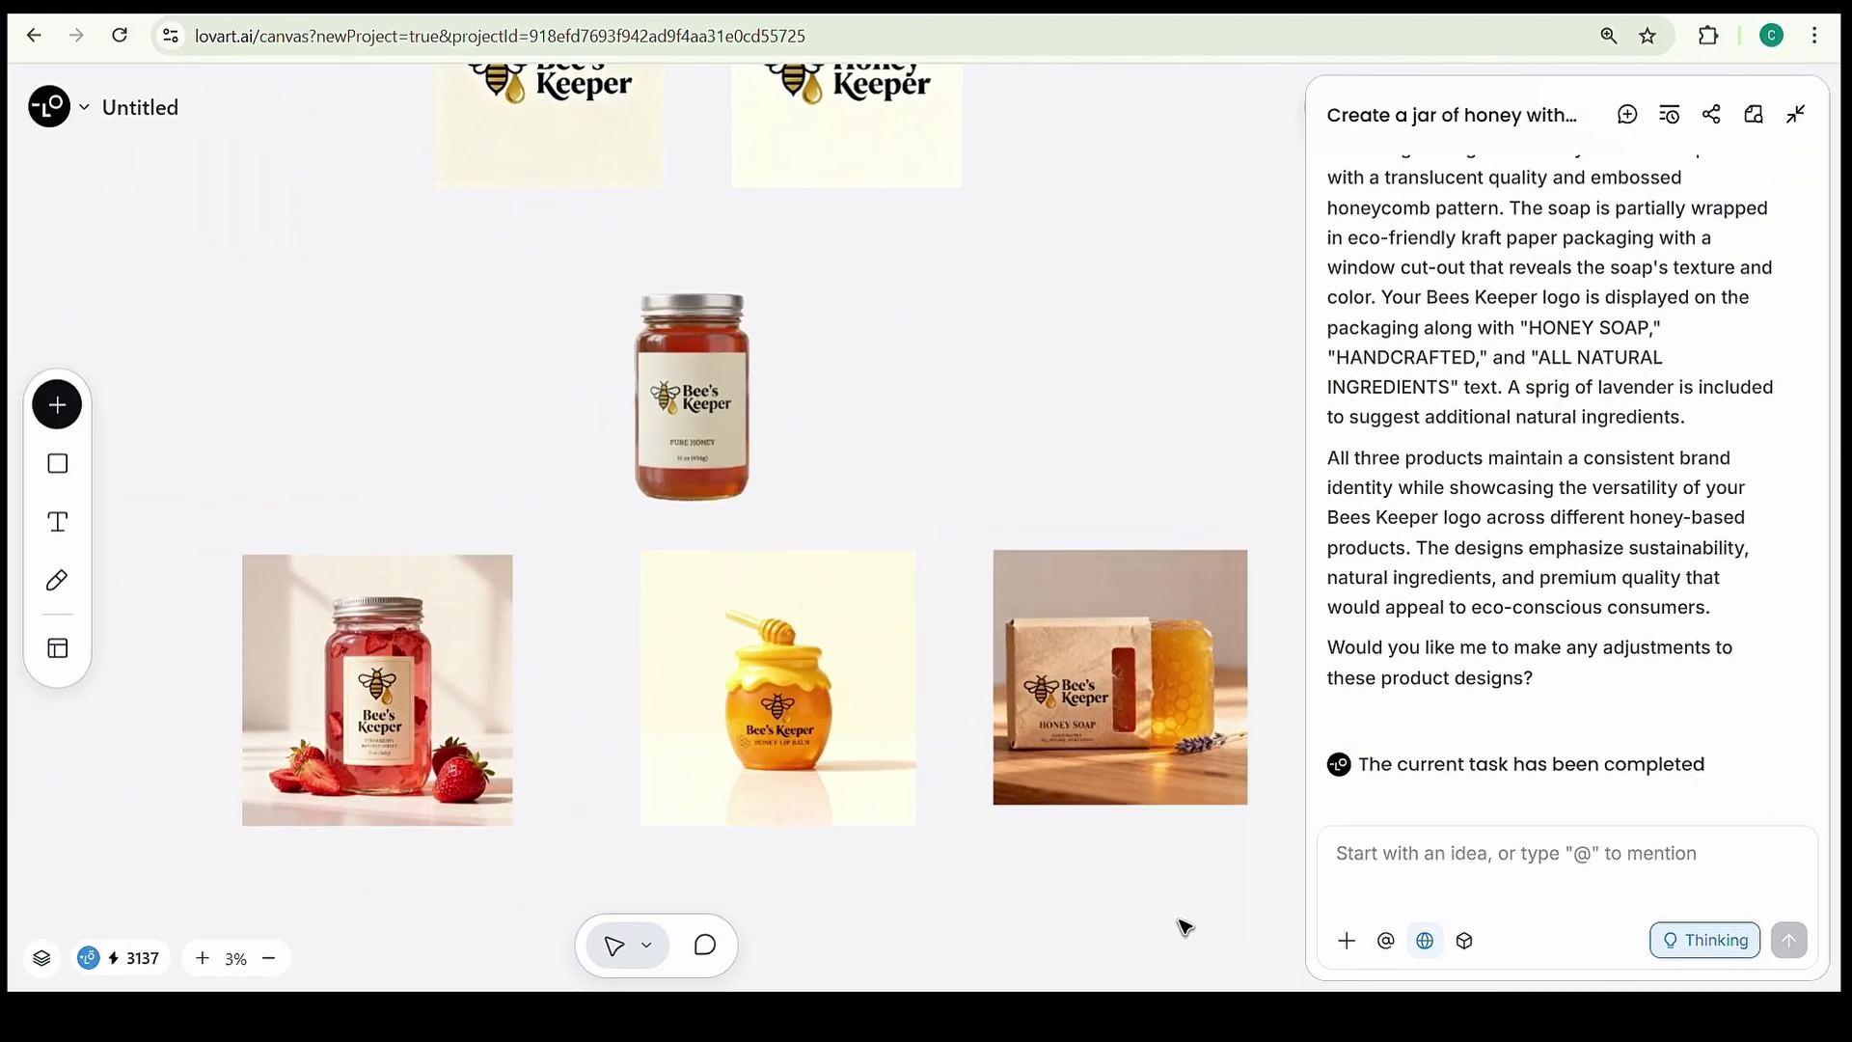
# Step: Enlarge the strawberry honey jar and lip balm images and move the soap image into line
pyautogui.click(691, 395)
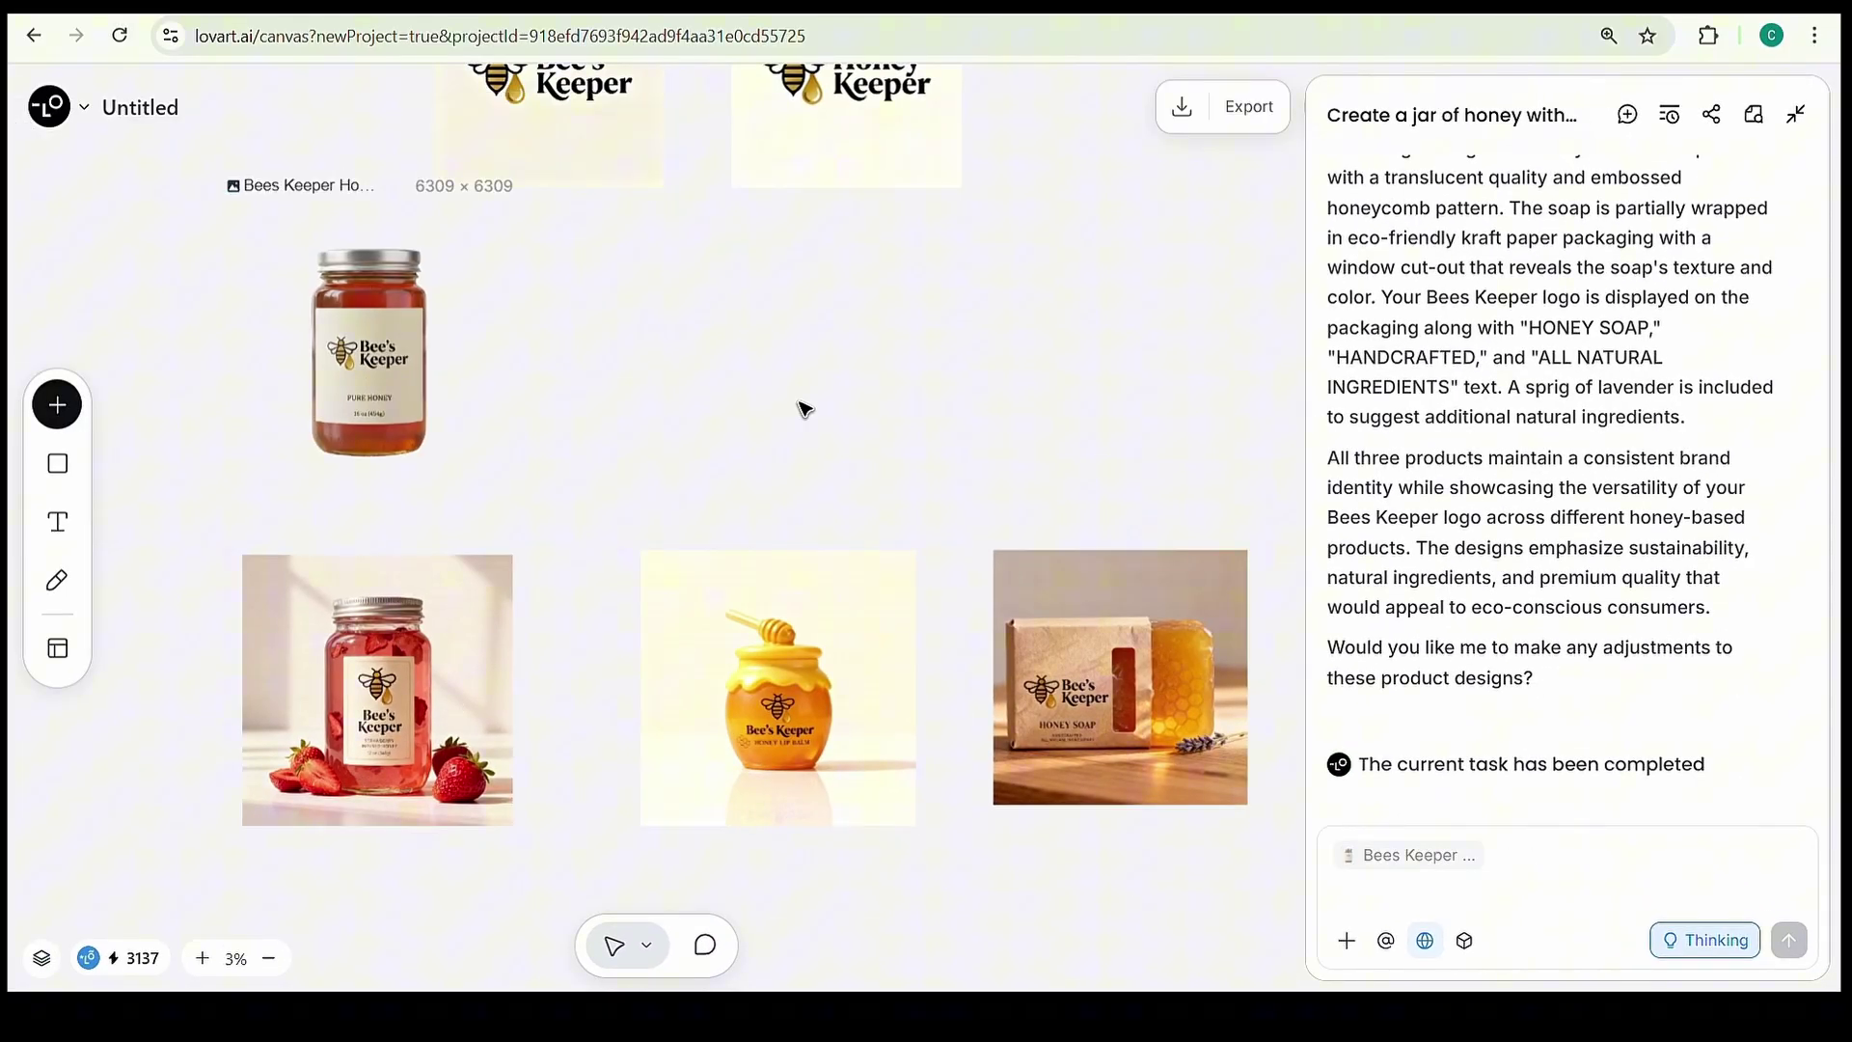
pyautogui.scroll(-3, 1003, 439)
pyautogui.scroll(-2, 1003, 439)
pyautogui.click(492, 454)
pyautogui.moveTo(512, 464); pyautogui.dragTo(572, 594)
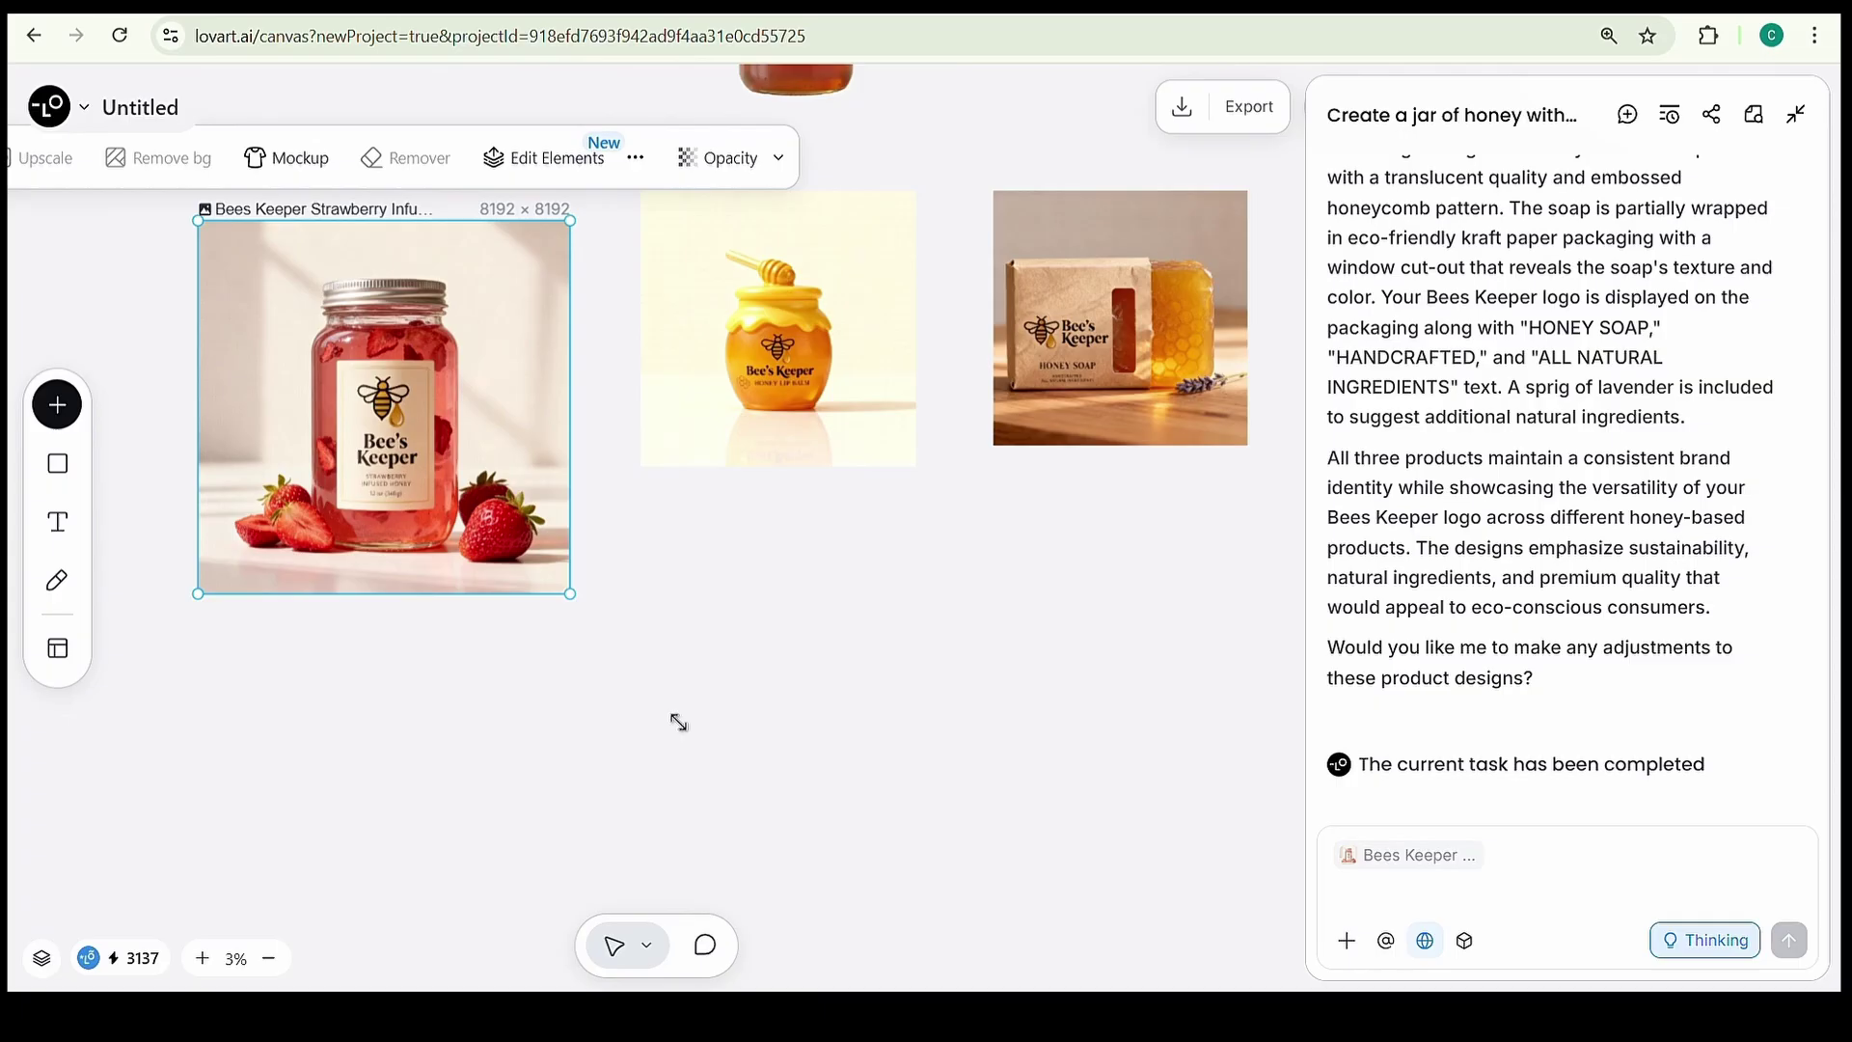
pyautogui.click(692, 444)
pyautogui.moveTo(640, 467); pyautogui.dragTo(550, 562)
pyautogui.moveTo(733, 385); pyautogui.dragTo(768, 415)
pyautogui.click(1119, 318)
pyautogui.moveTo(1119, 318); pyautogui.dragTo(1136, 408)
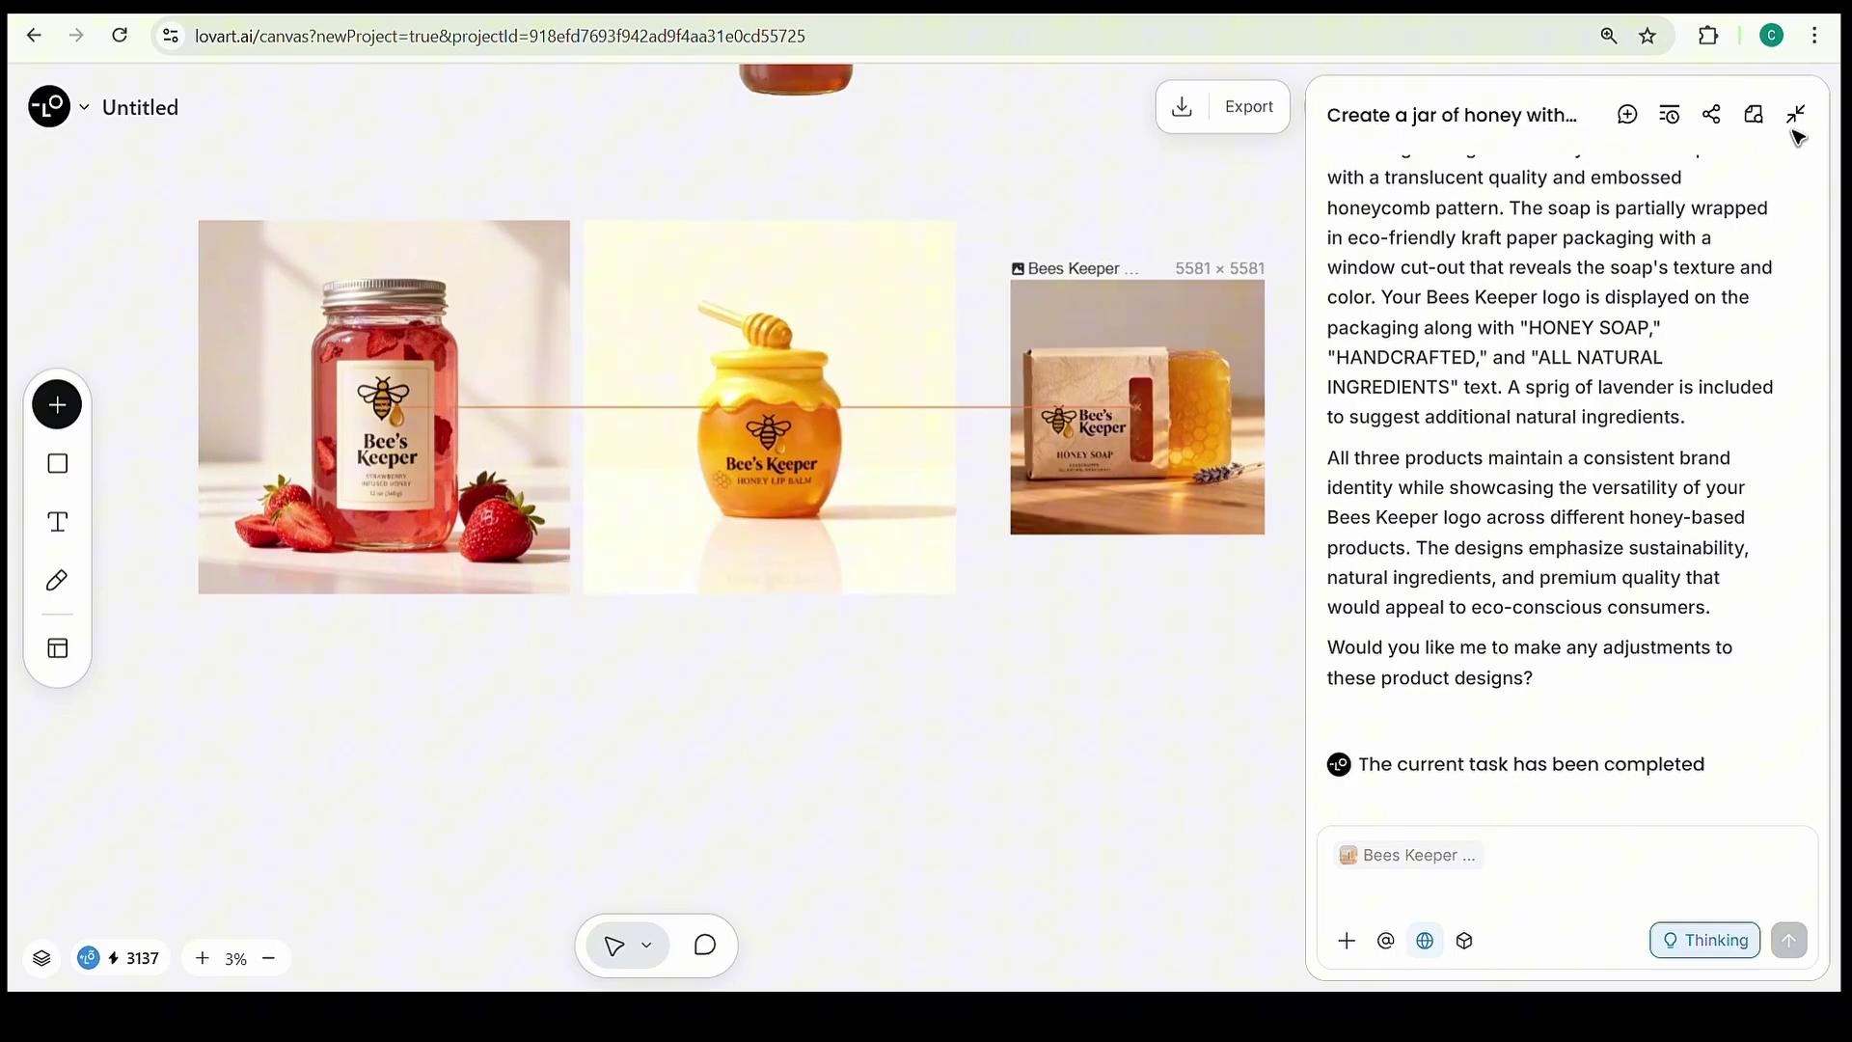
# Step: With the chat panel collapsed, enlarge the soap image to match and space all three evenly
pyautogui.click(1796, 114)
pyautogui.moveTo(1265, 533); pyautogui.dragTo(1554, 621)
pyautogui.moveTo(1368, 424); pyautogui.dragTo(1488, 419)
pyautogui.moveTo(858, 512); pyautogui.dragTo(1020, 512)
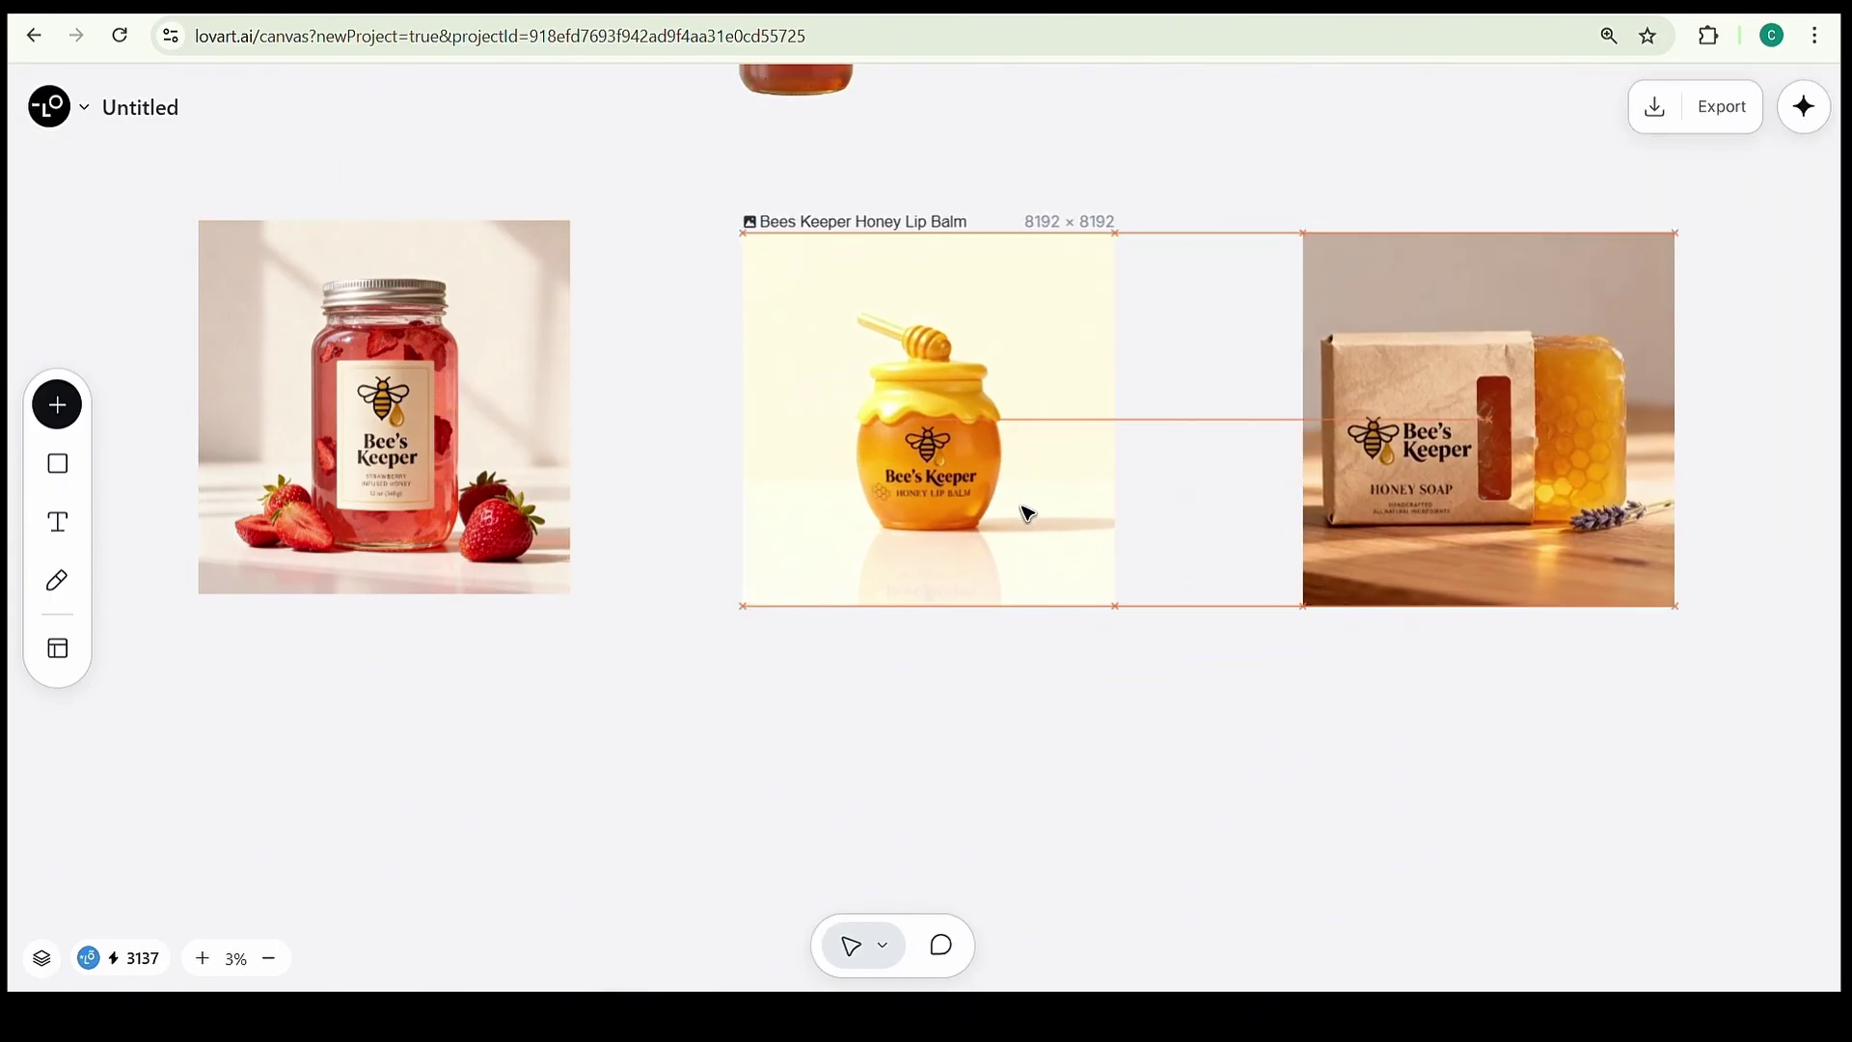
pyautogui.moveTo(453, 488); pyautogui.dragTo(502, 517)
pyautogui.click(1324, 723)
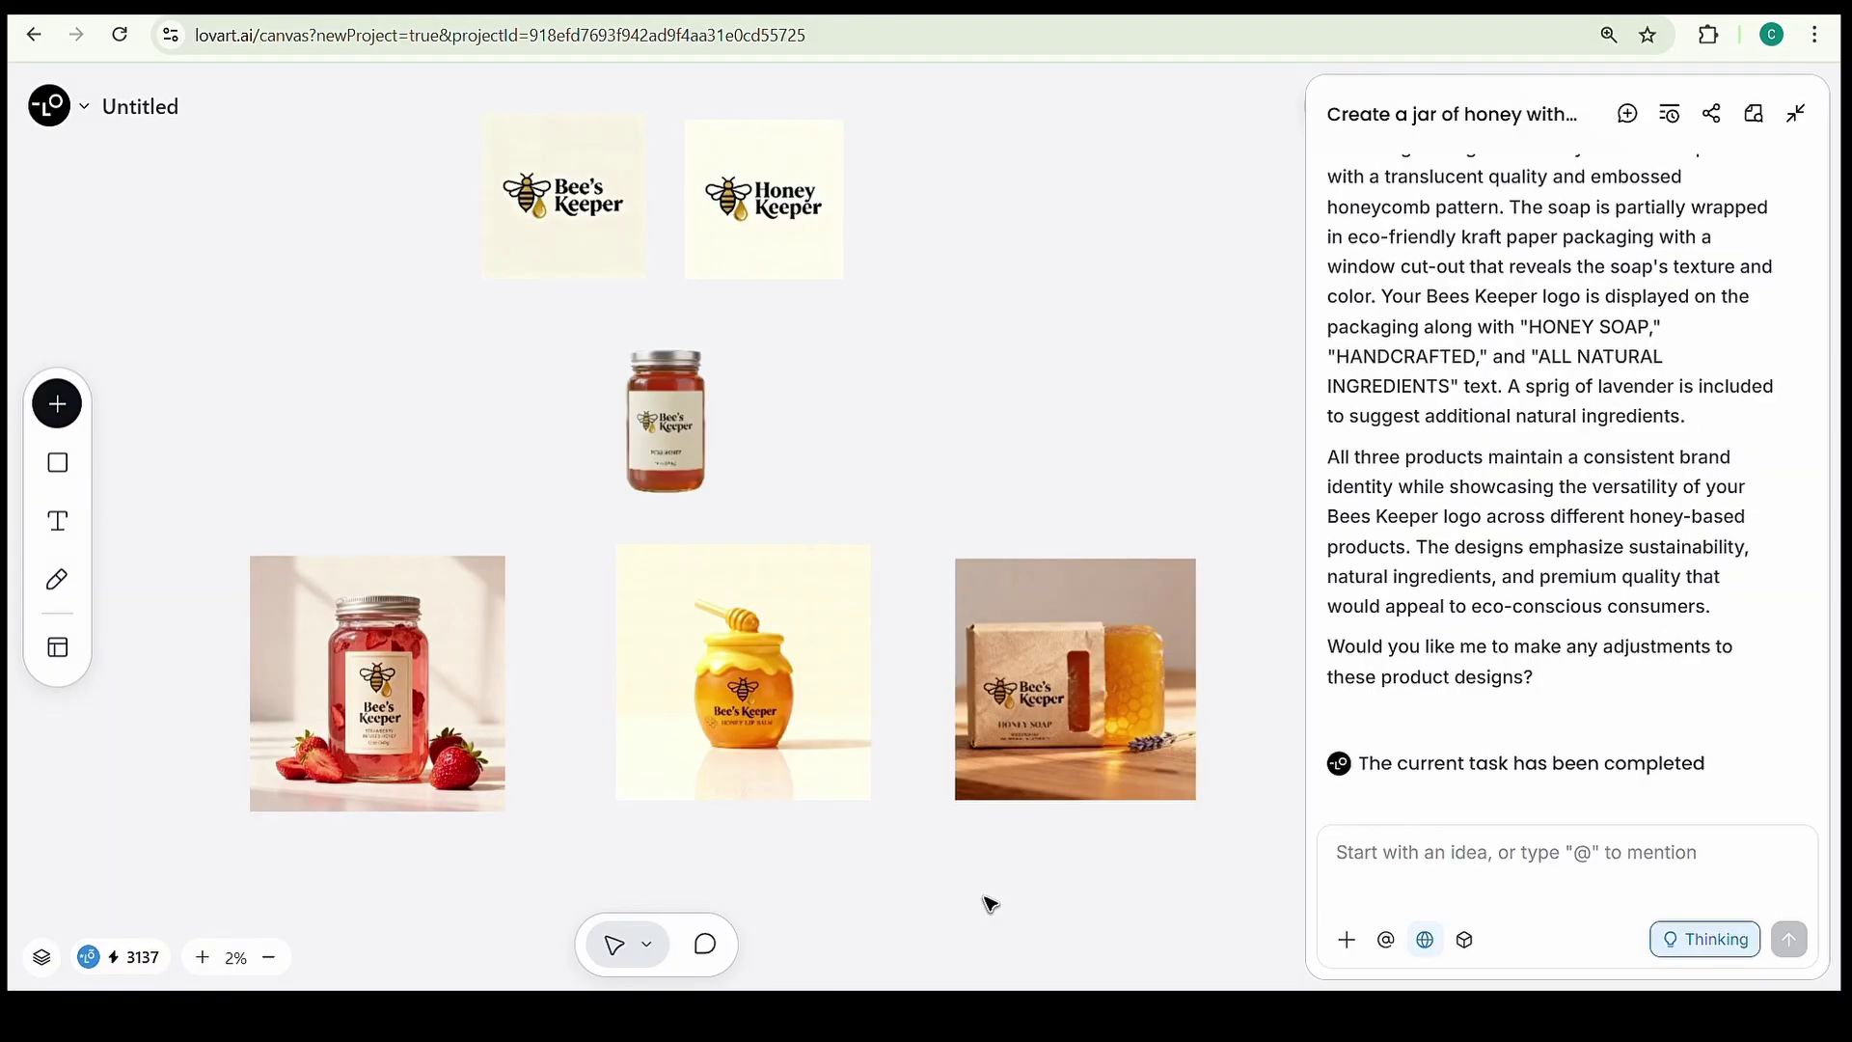
# Step: Attach the Bee's Keeper logo to the chat and choose Nano Banana as the image model
pyautogui.click(617, 260)
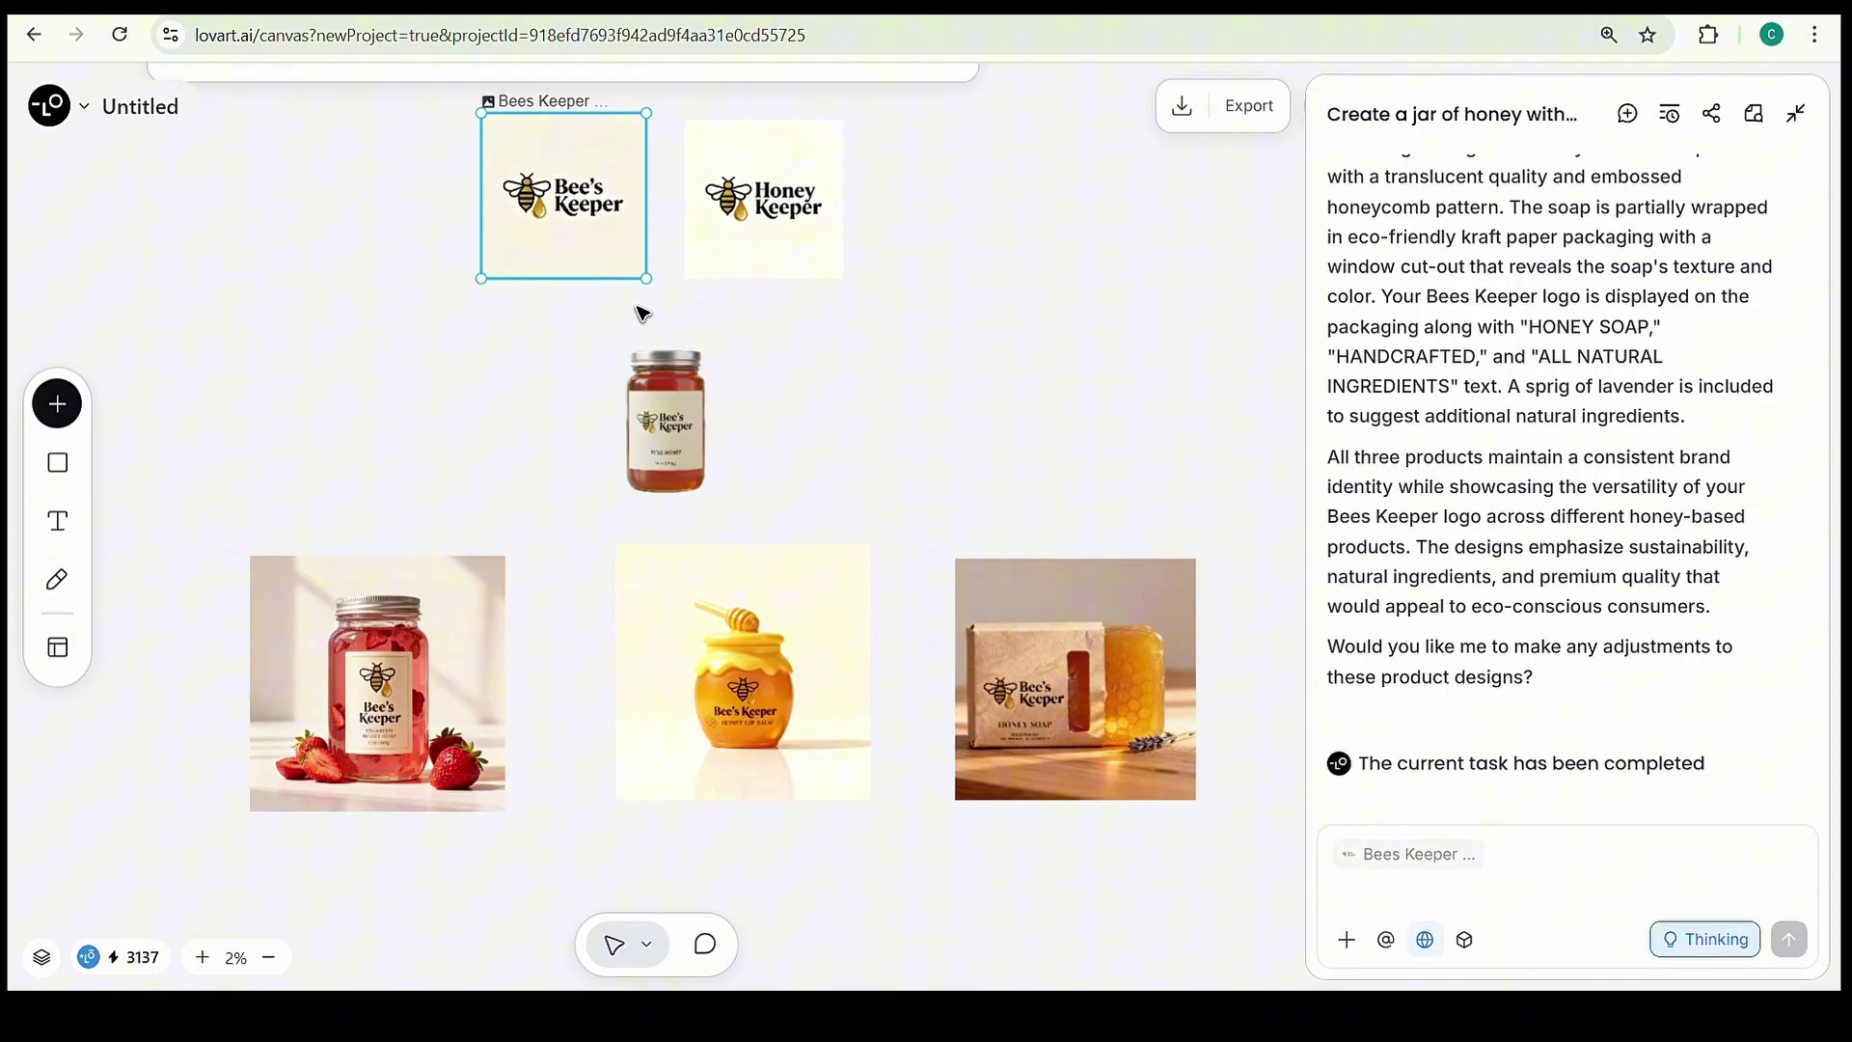
pyautogui.click(1542, 859)
pyautogui.write('@')
pyautogui.scroll(-2, 1620, 723)
pyautogui.click(1615, 719)
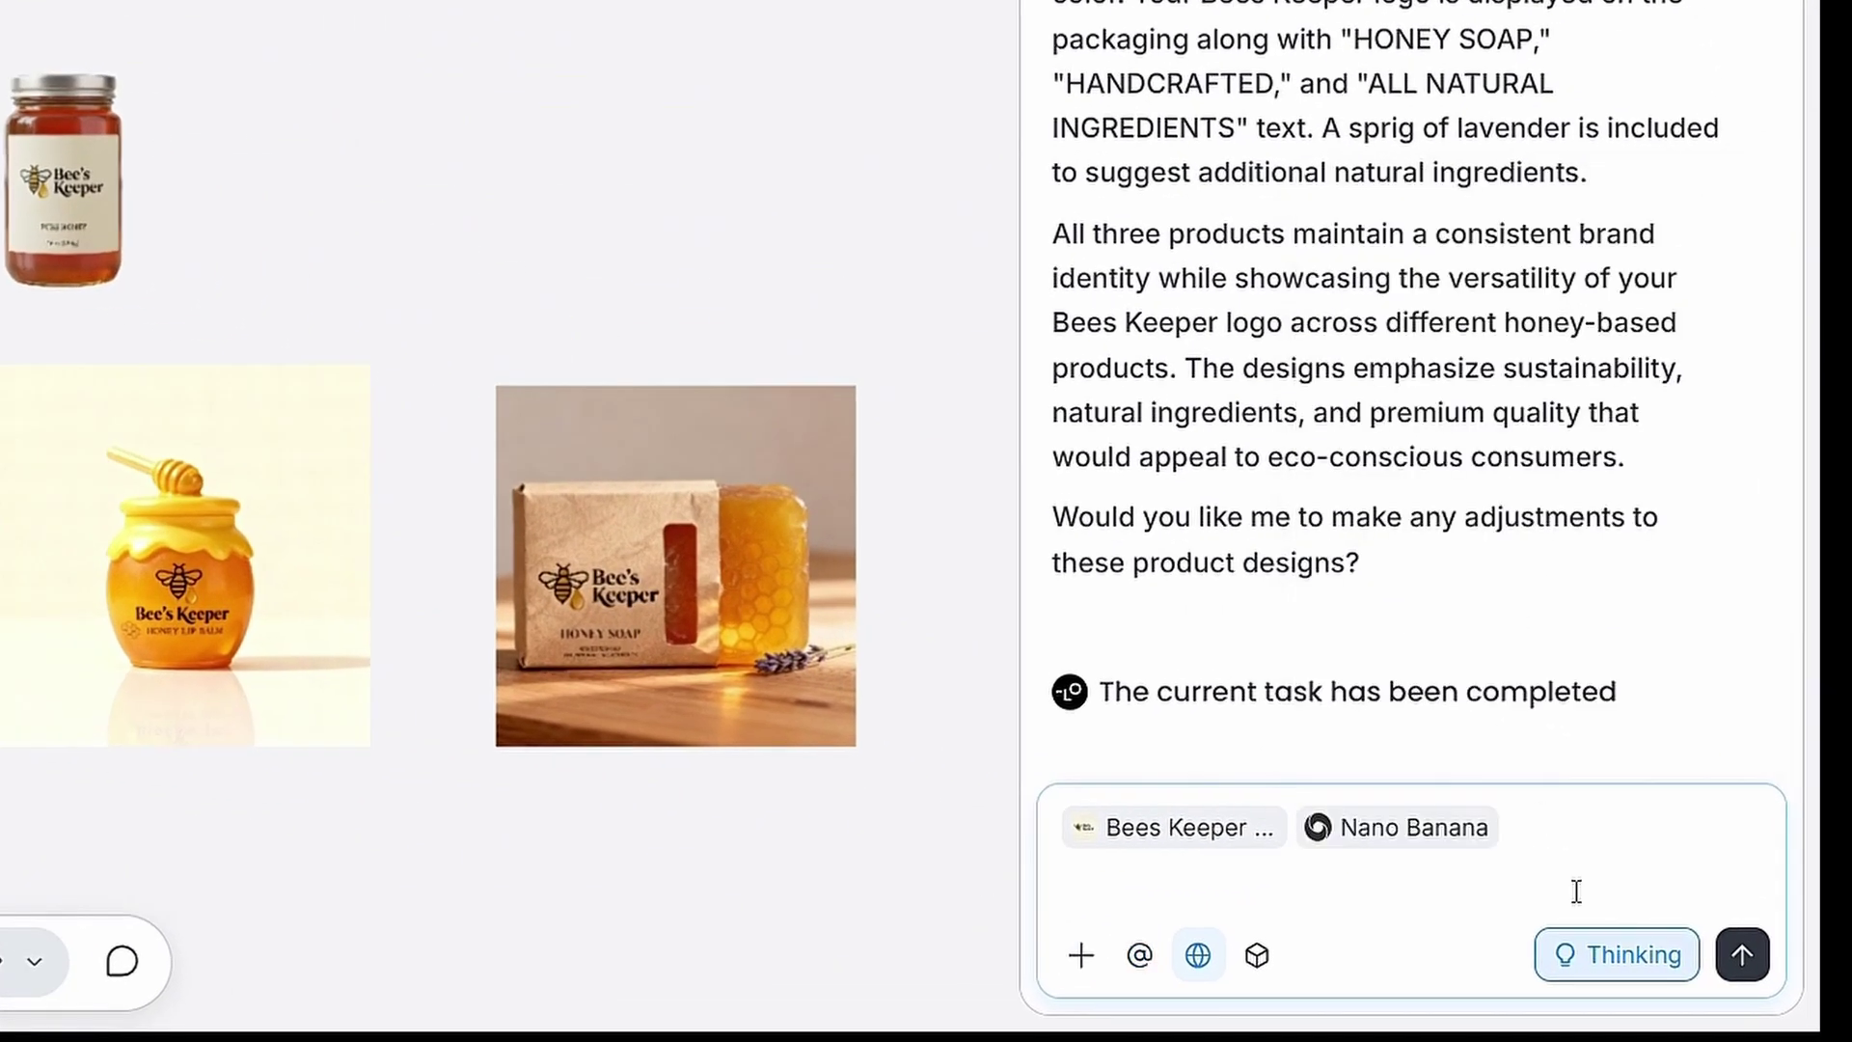
# Step: Paste the flax, pumpkin and sesame Seed Crisps pouch prompt and send it
pyautogui.write('Now make me seed crisps that are thin crackers made with flax, pumpkin, sesame seeds, and herbs. The packaging should use the same logo.')
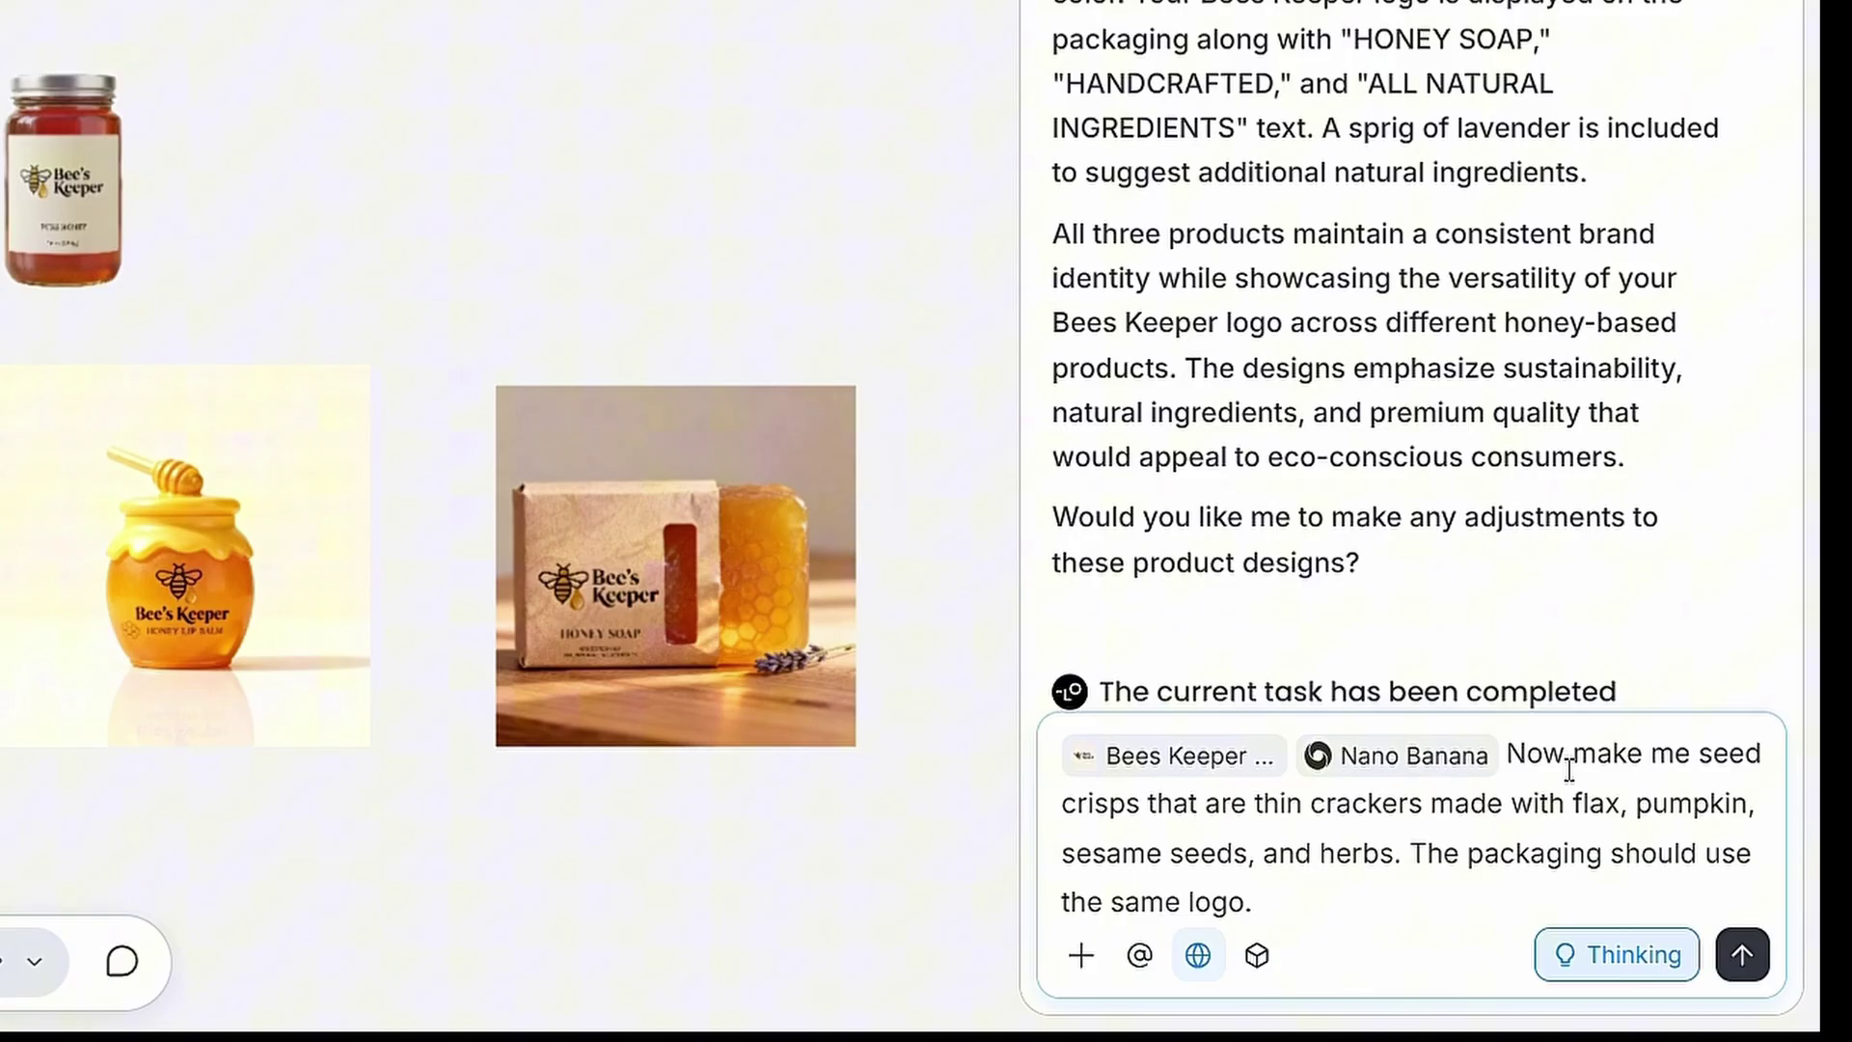
pyautogui.moveTo(1507, 754); pyautogui.dragTo(1773, 786)
pyautogui.moveTo(1065, 820); pyautogui.dragTo(1419, 912)
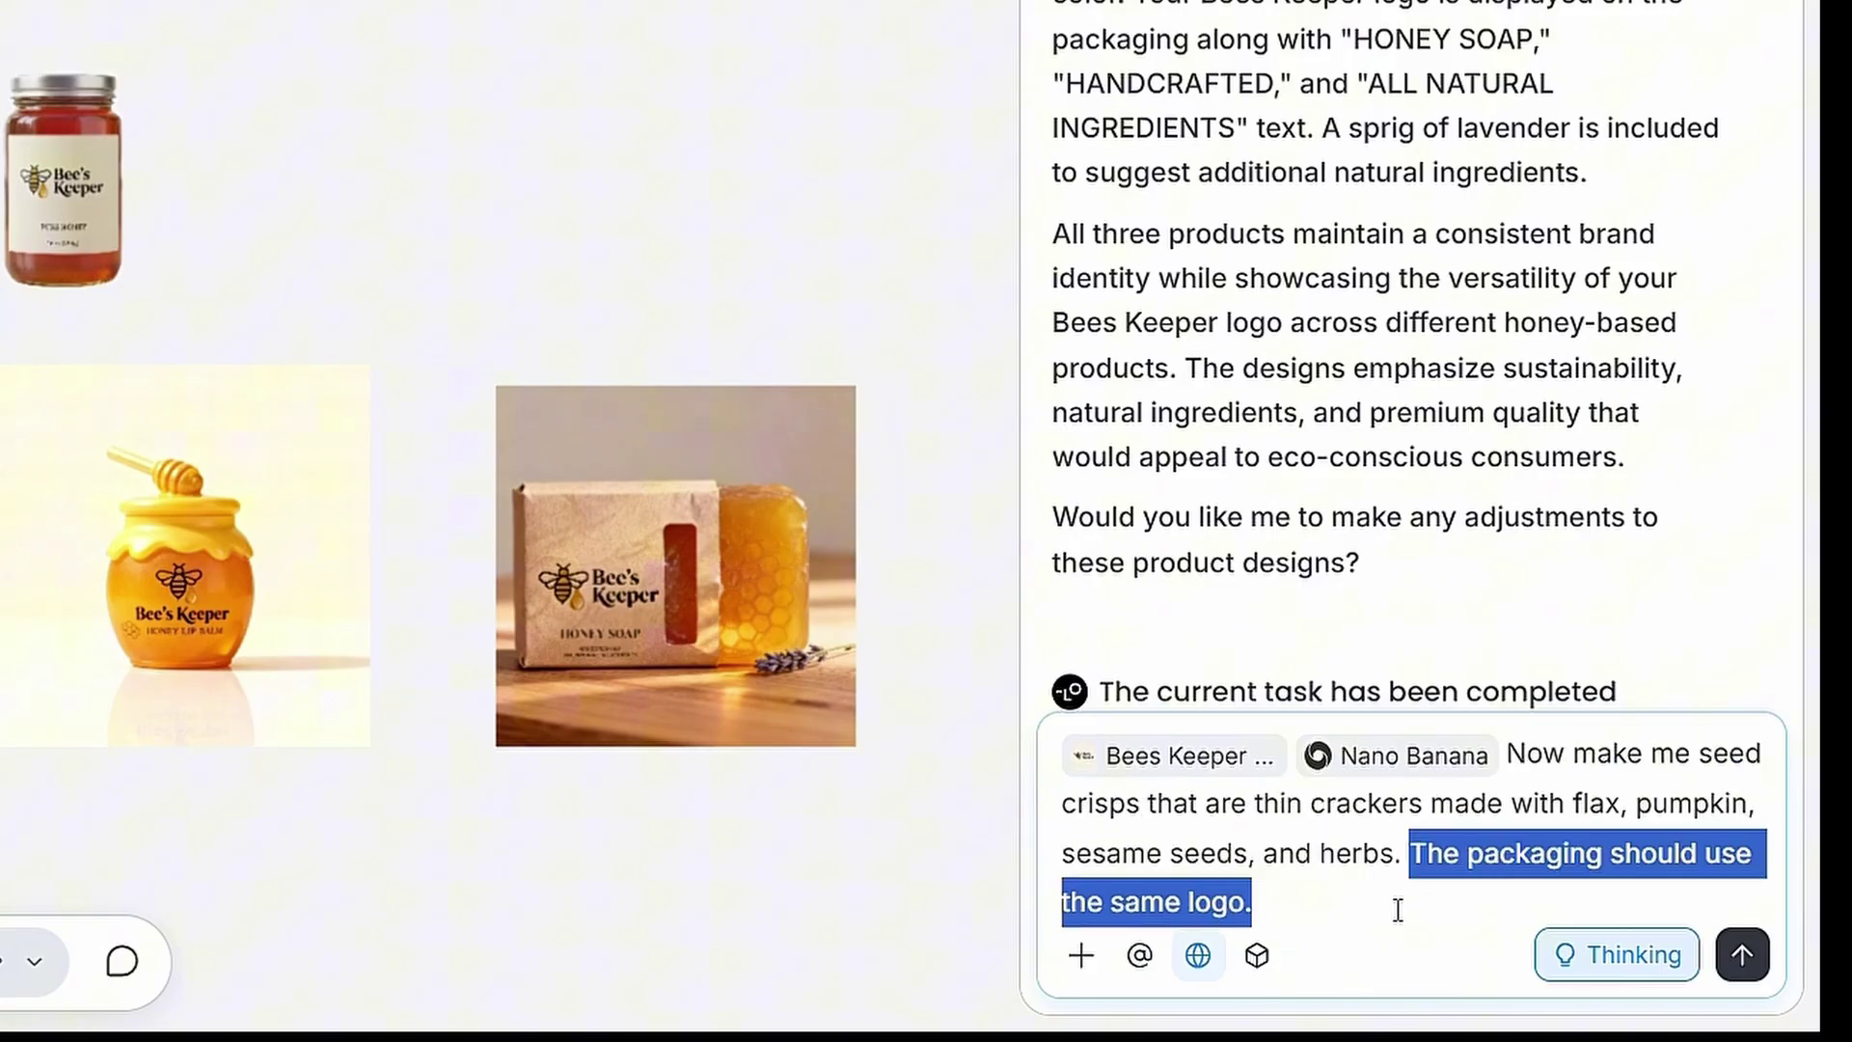
pyautogui.click(1741, 956)
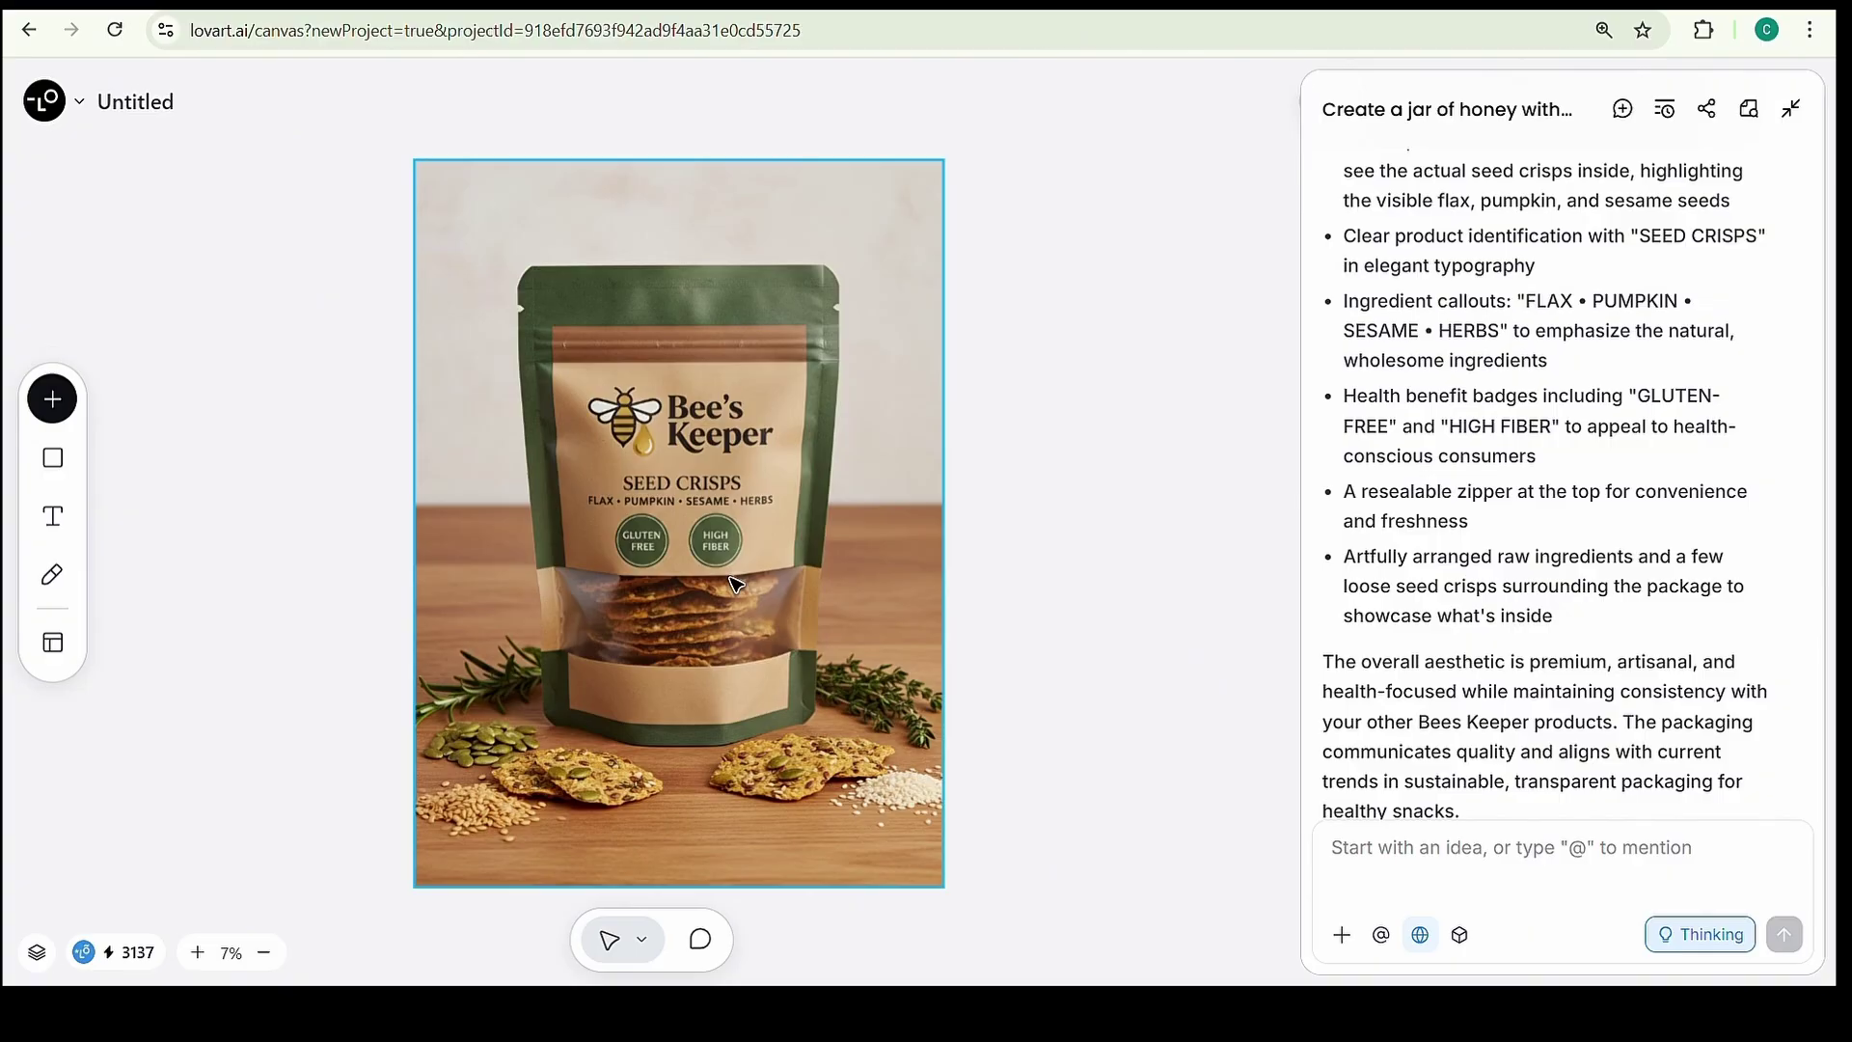
# Step: Resize the Seed Crisps pouch image and upscale it to 8k for 32 credits
pyautogui.click(733, 583)
pyautogui.moveTo(943, 887); pyautogui.dragTo(703, 559)
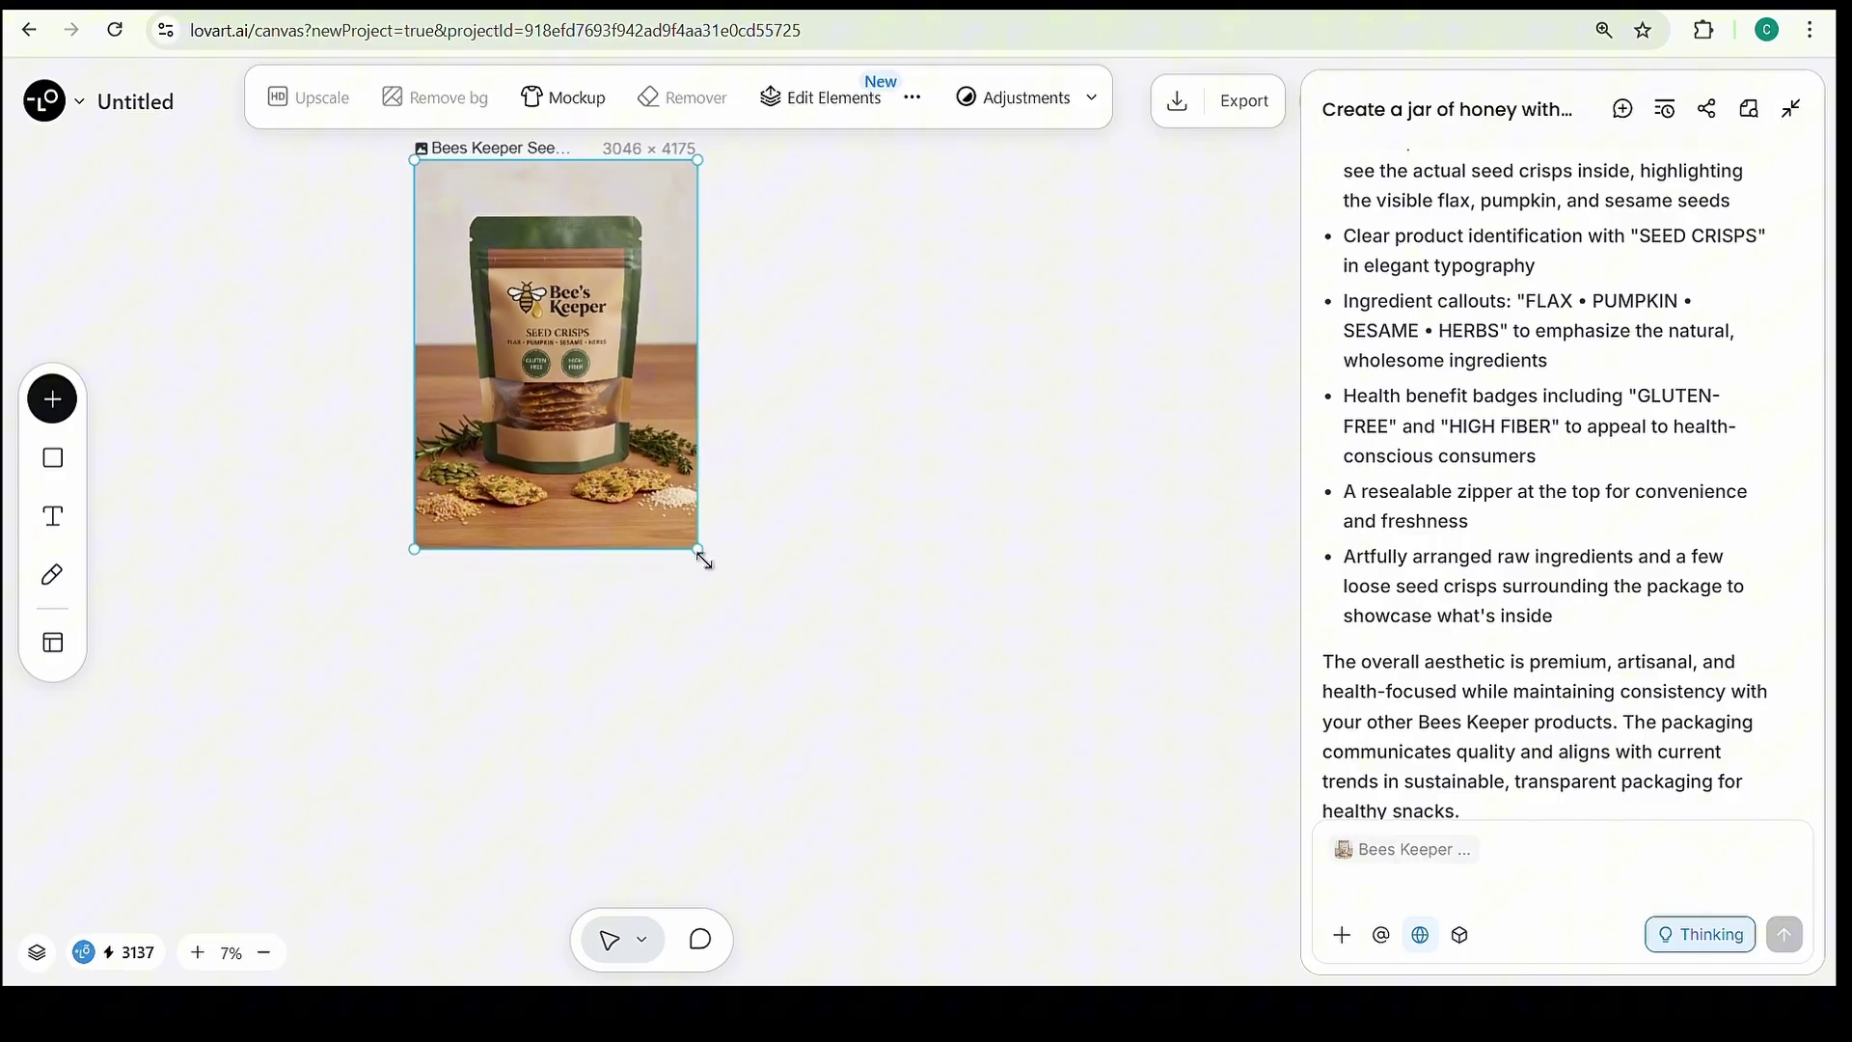
pyautogui.click(308, 96)
pyautogui.click(726, 253)
pyautogui.click(748, 427)
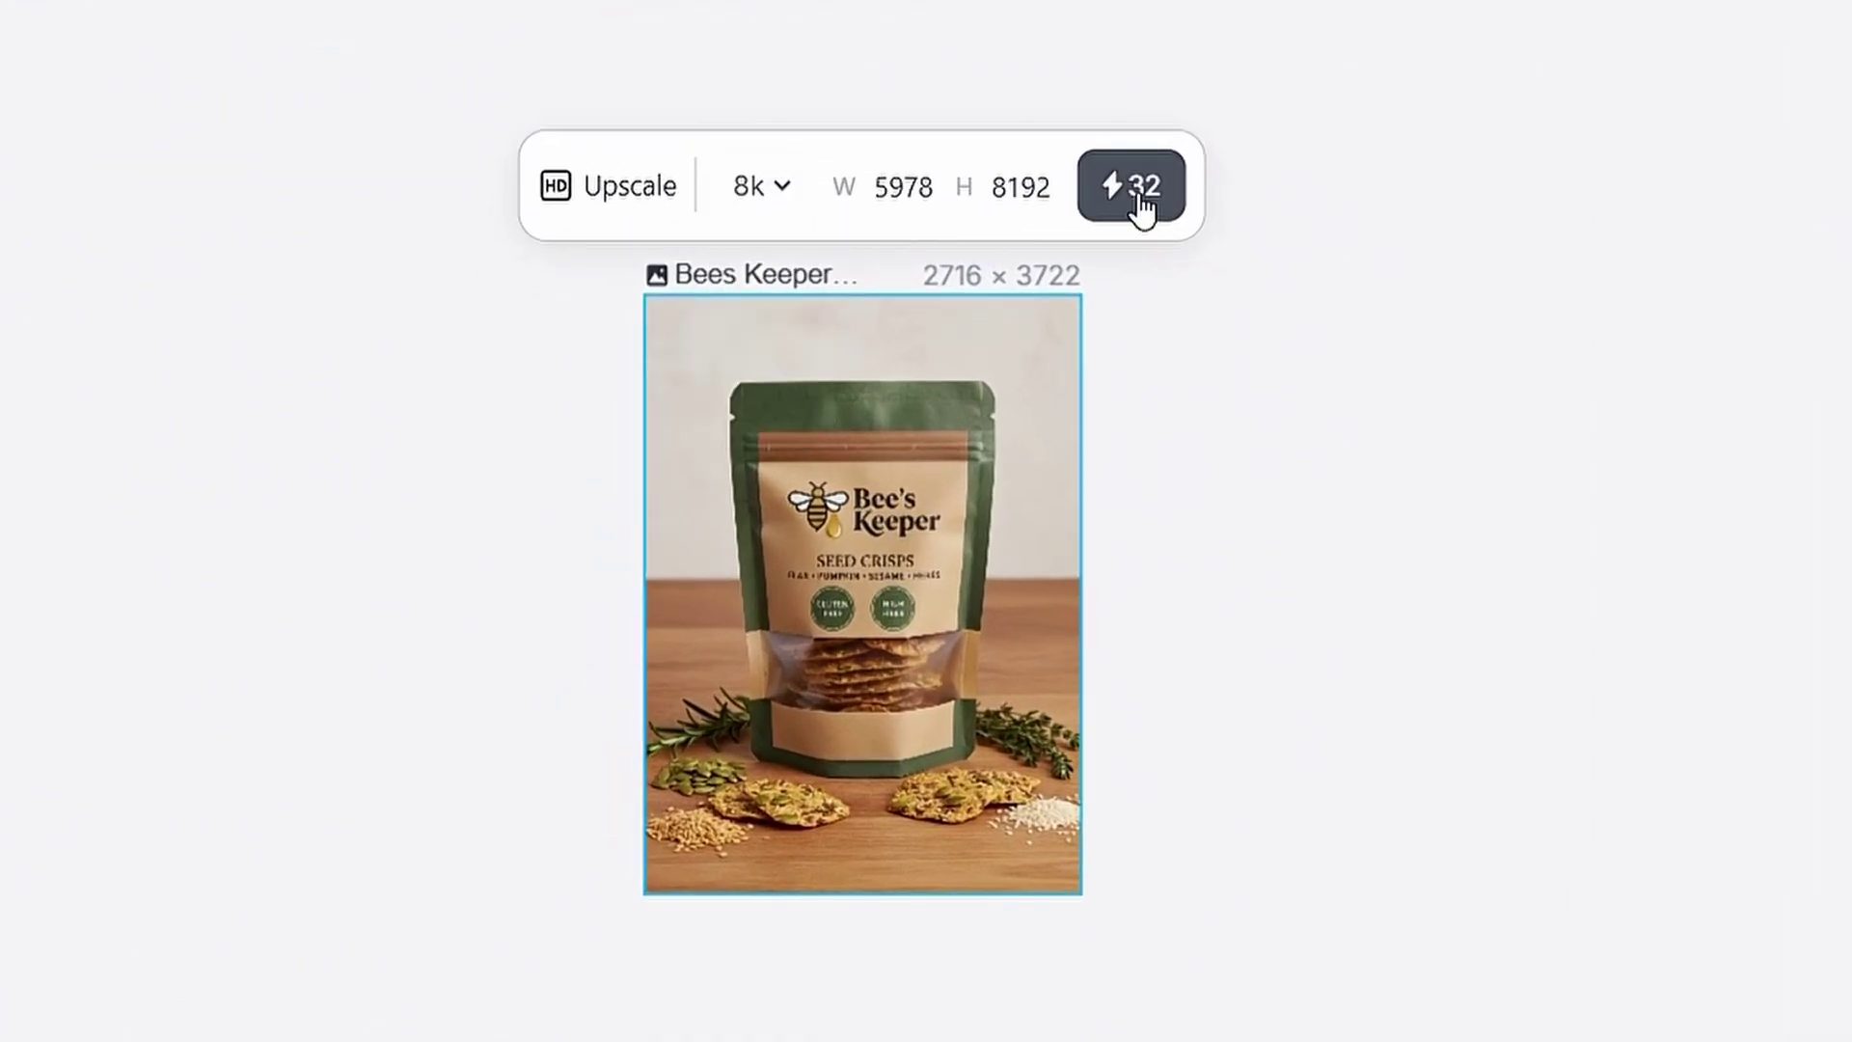
pyautogui.click(1020, 244)
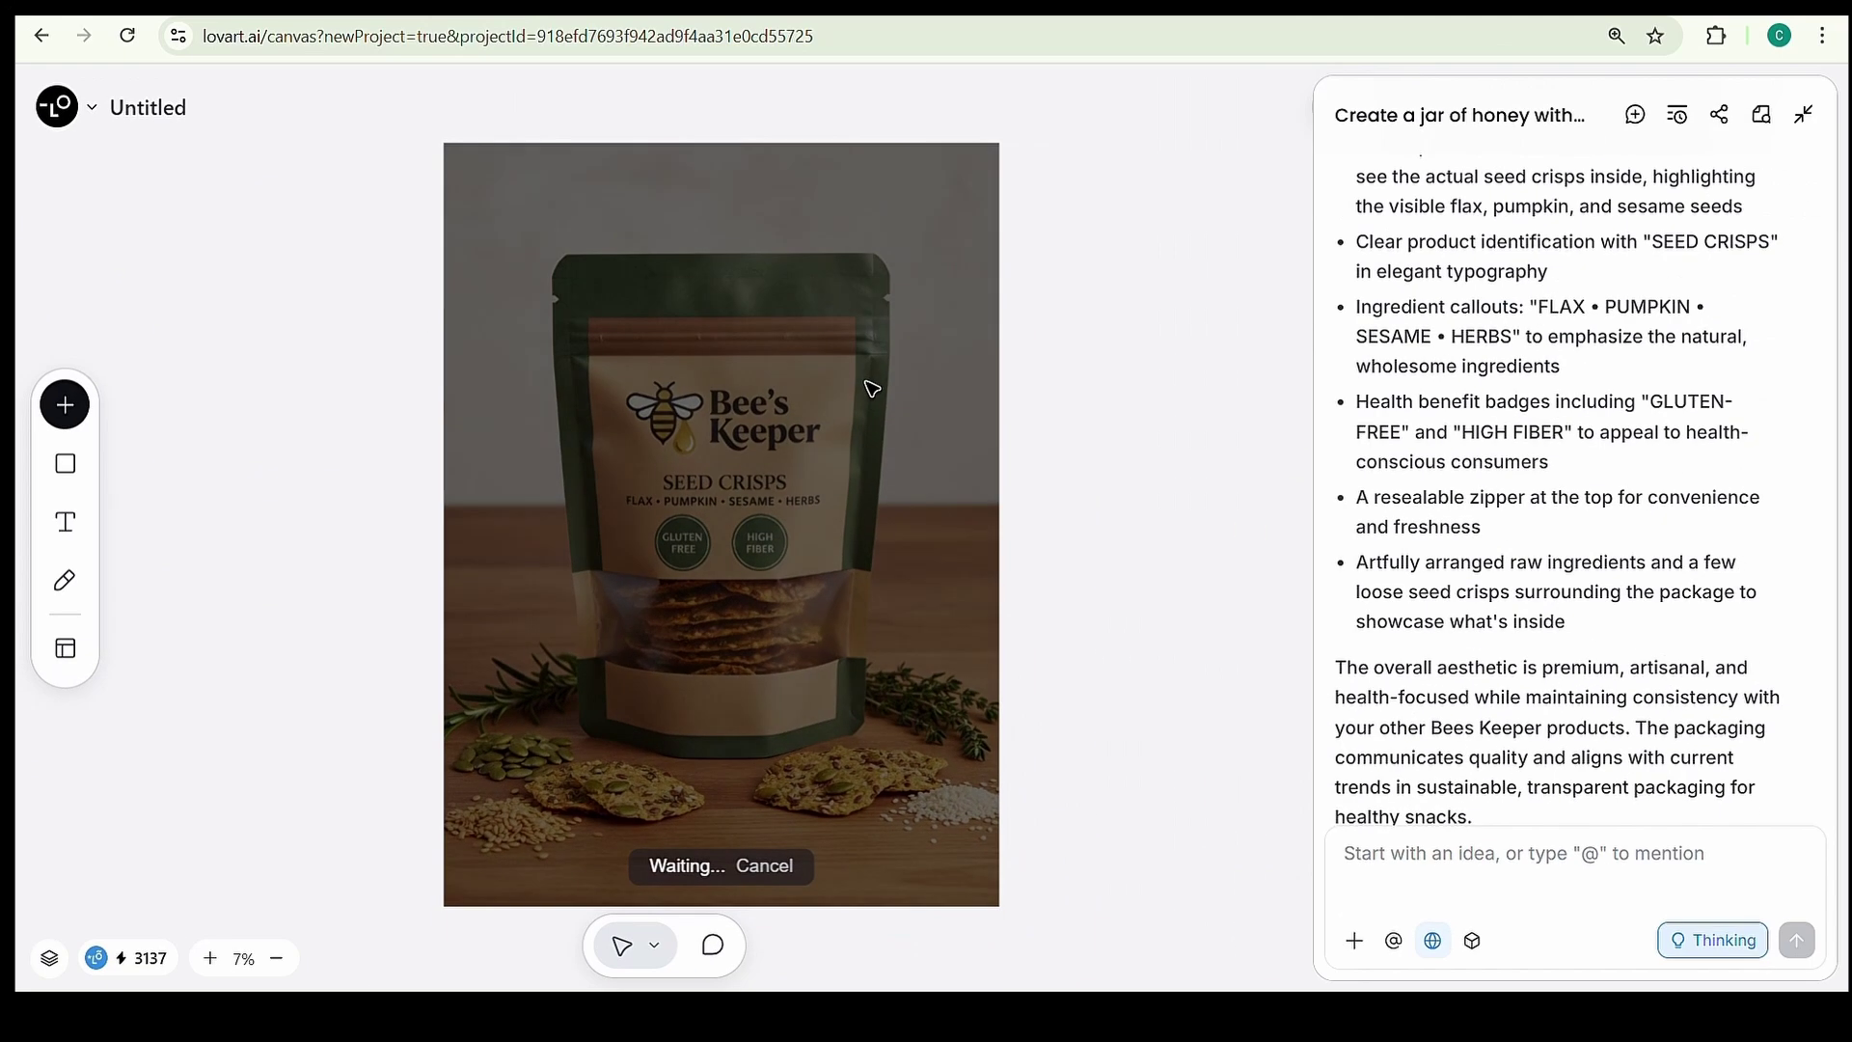
# Step: Inspect the 5977 × 8192 upscaled pouch image at full size, then close the preview
pyautogui.click(1119, 337)
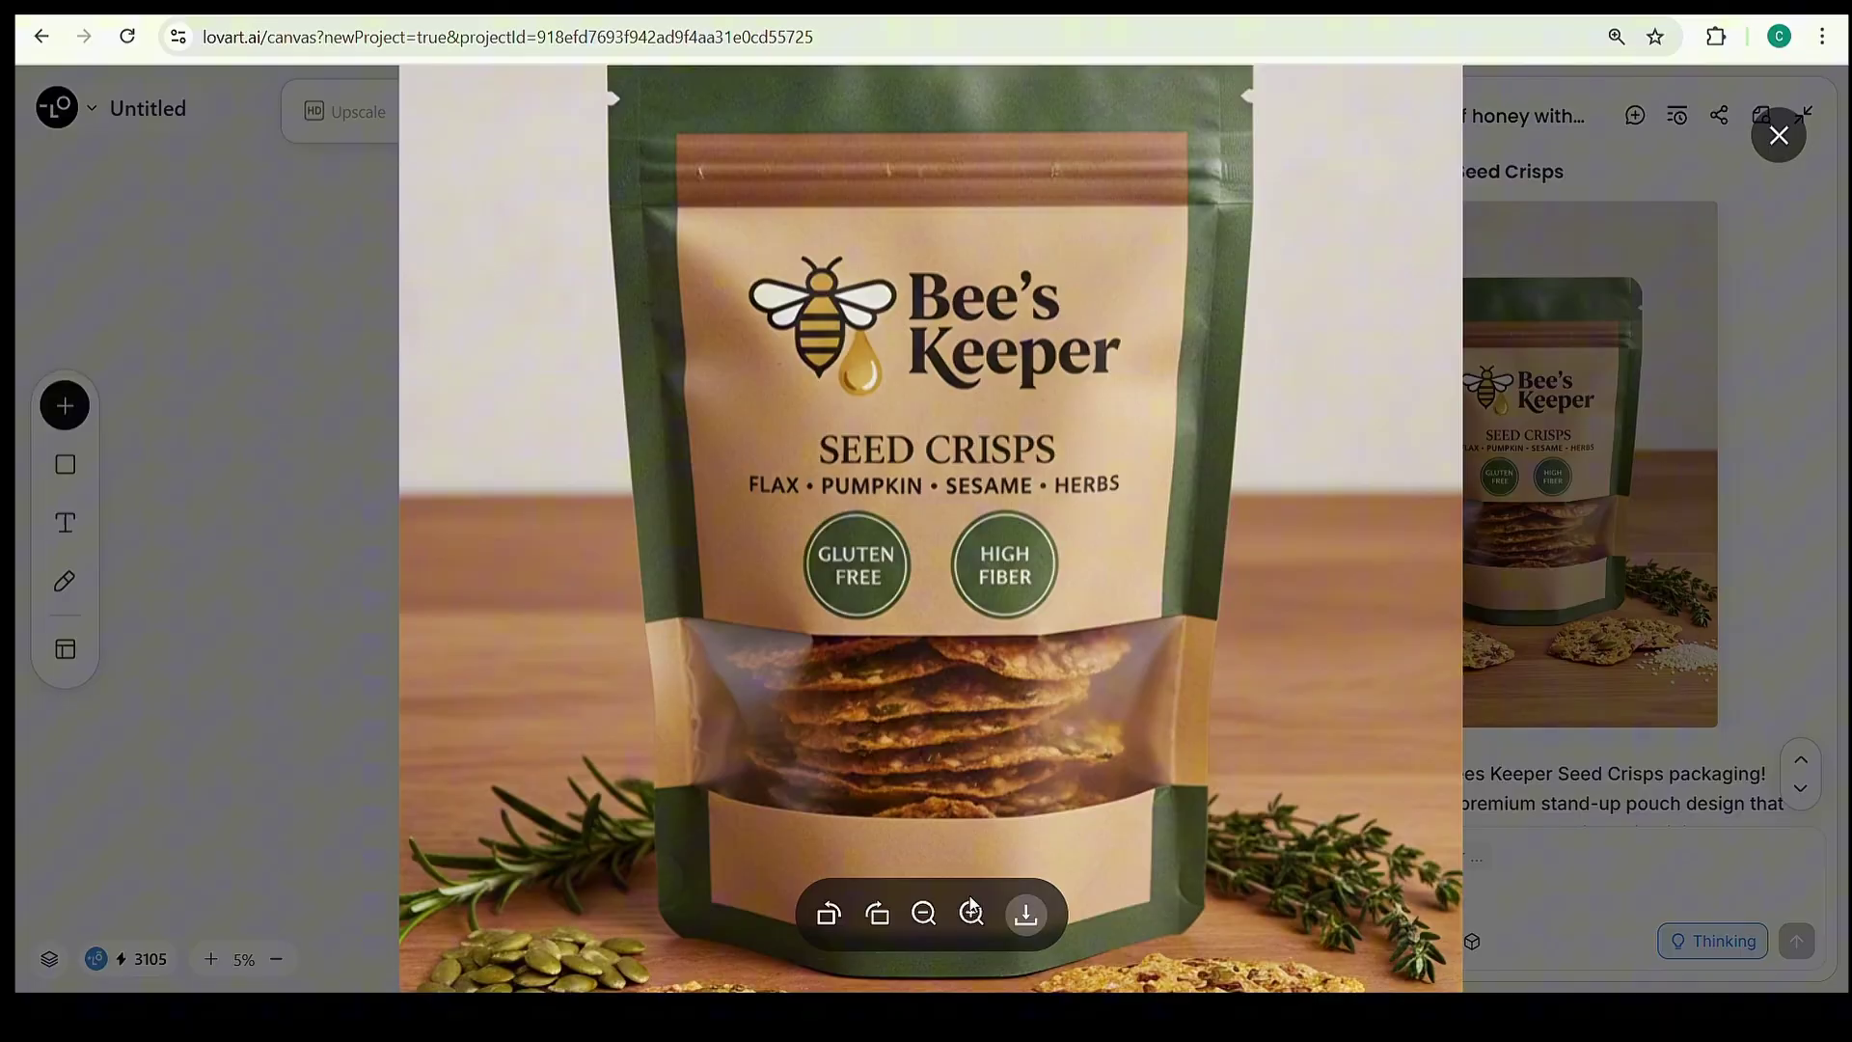
pyautogui.scroll(-3, 1357, 590)
pyautogui.scroll(5, 993, 689)
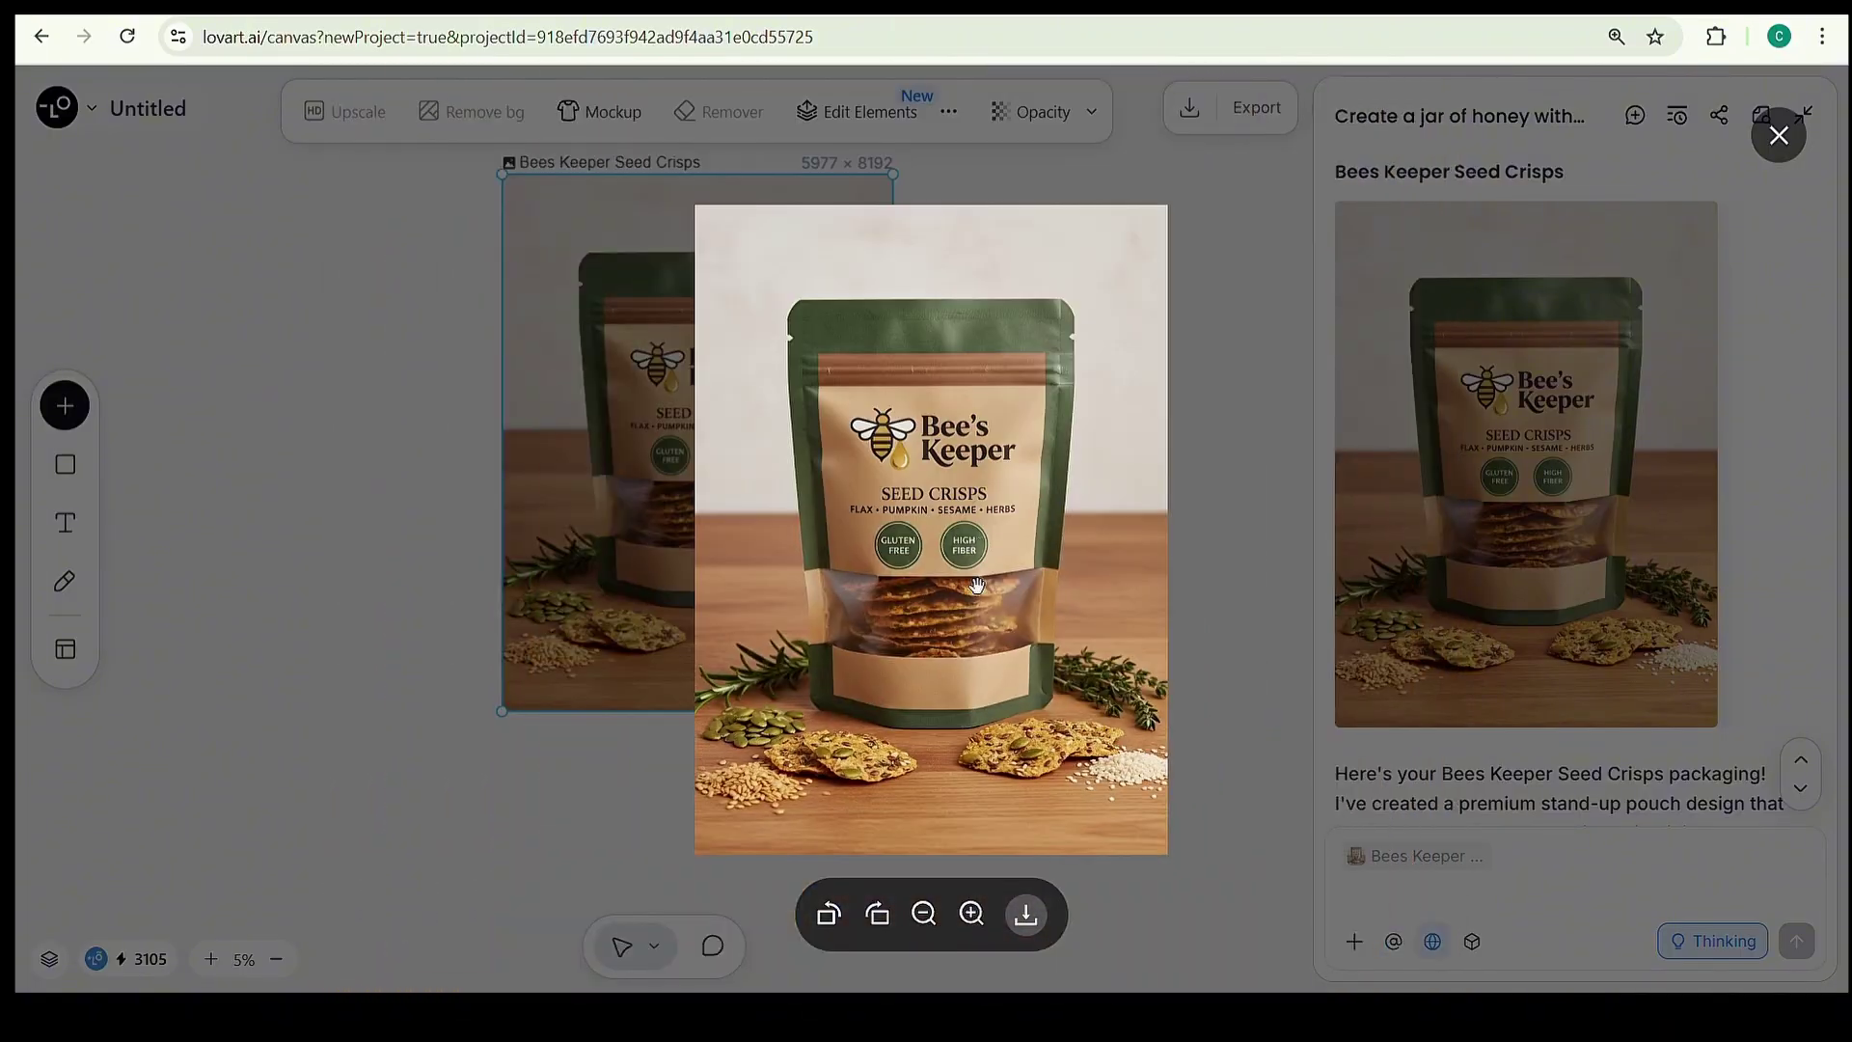
pyautogui.click(1476, 870)
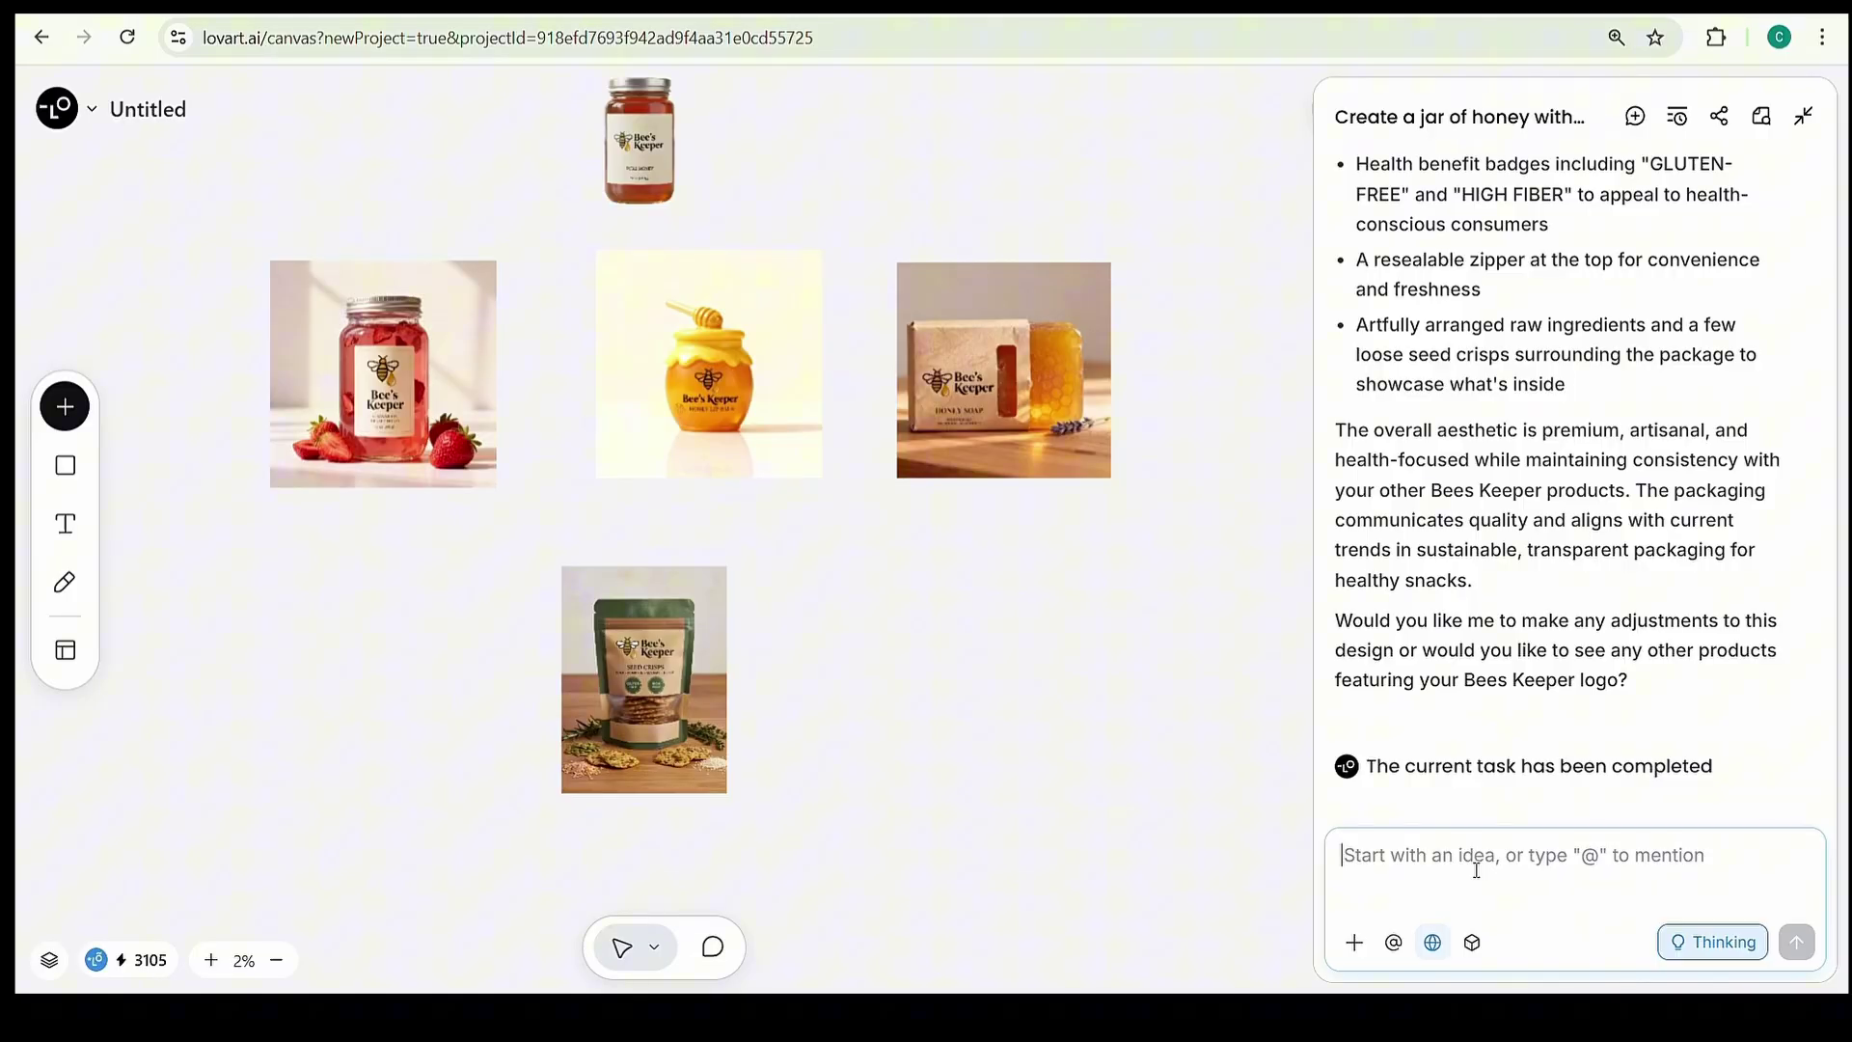
# Step: Request a Kling 2.1 video of a woman's hand picking up the rosemary-dijon mustard jar
pyautogui.write('Now, create a video (using')
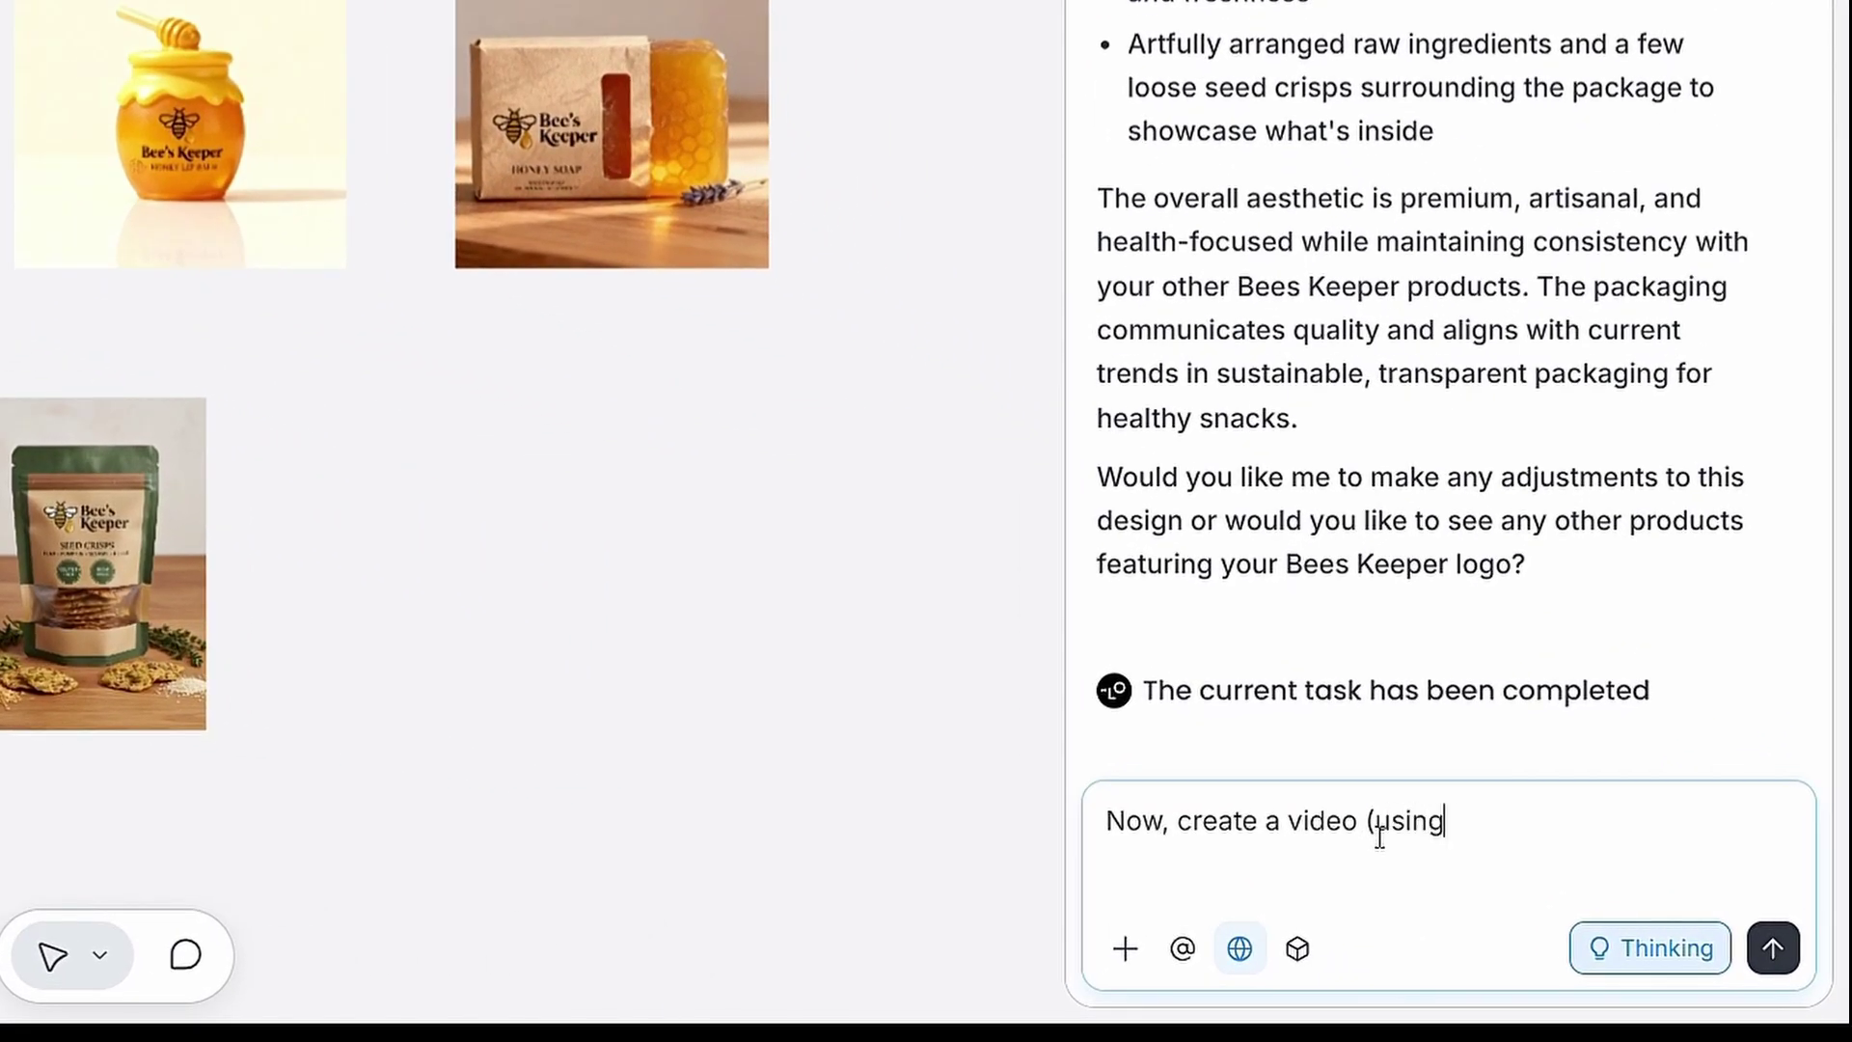
pyautogui.write(' @k')
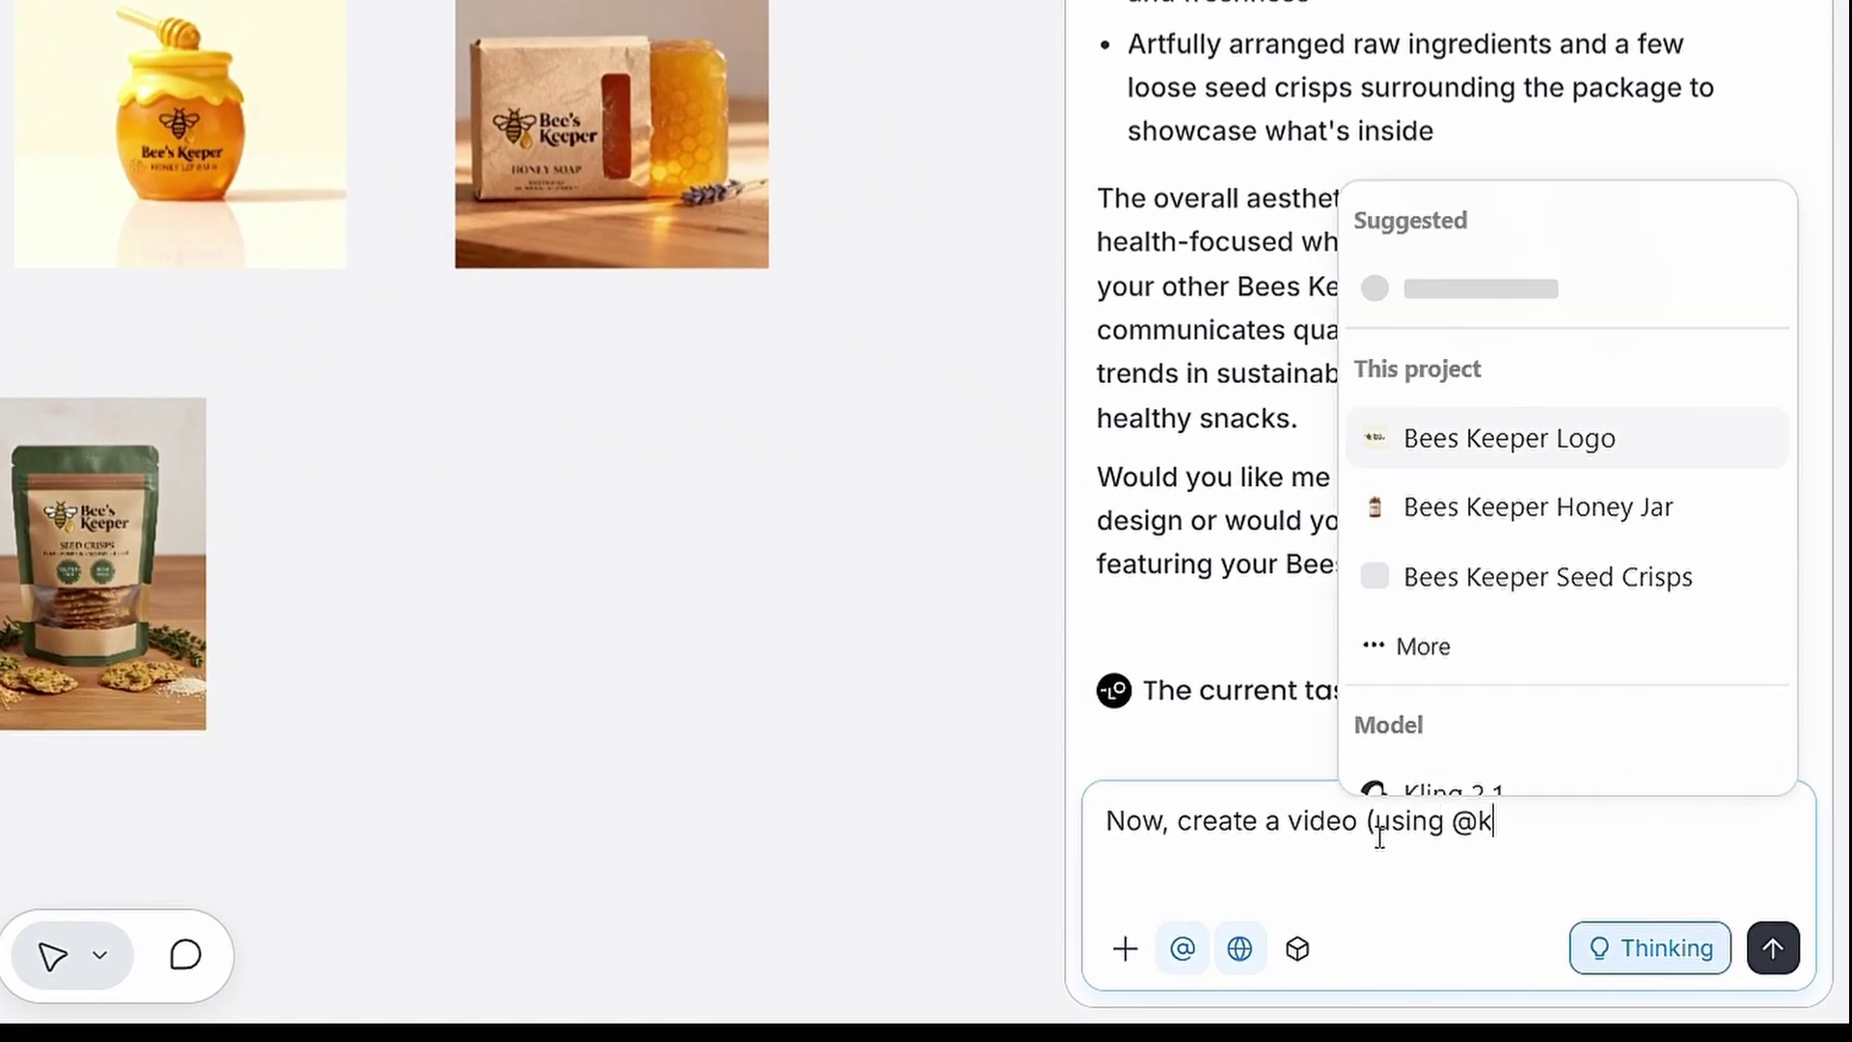
pyautogui.click(1426, 644)
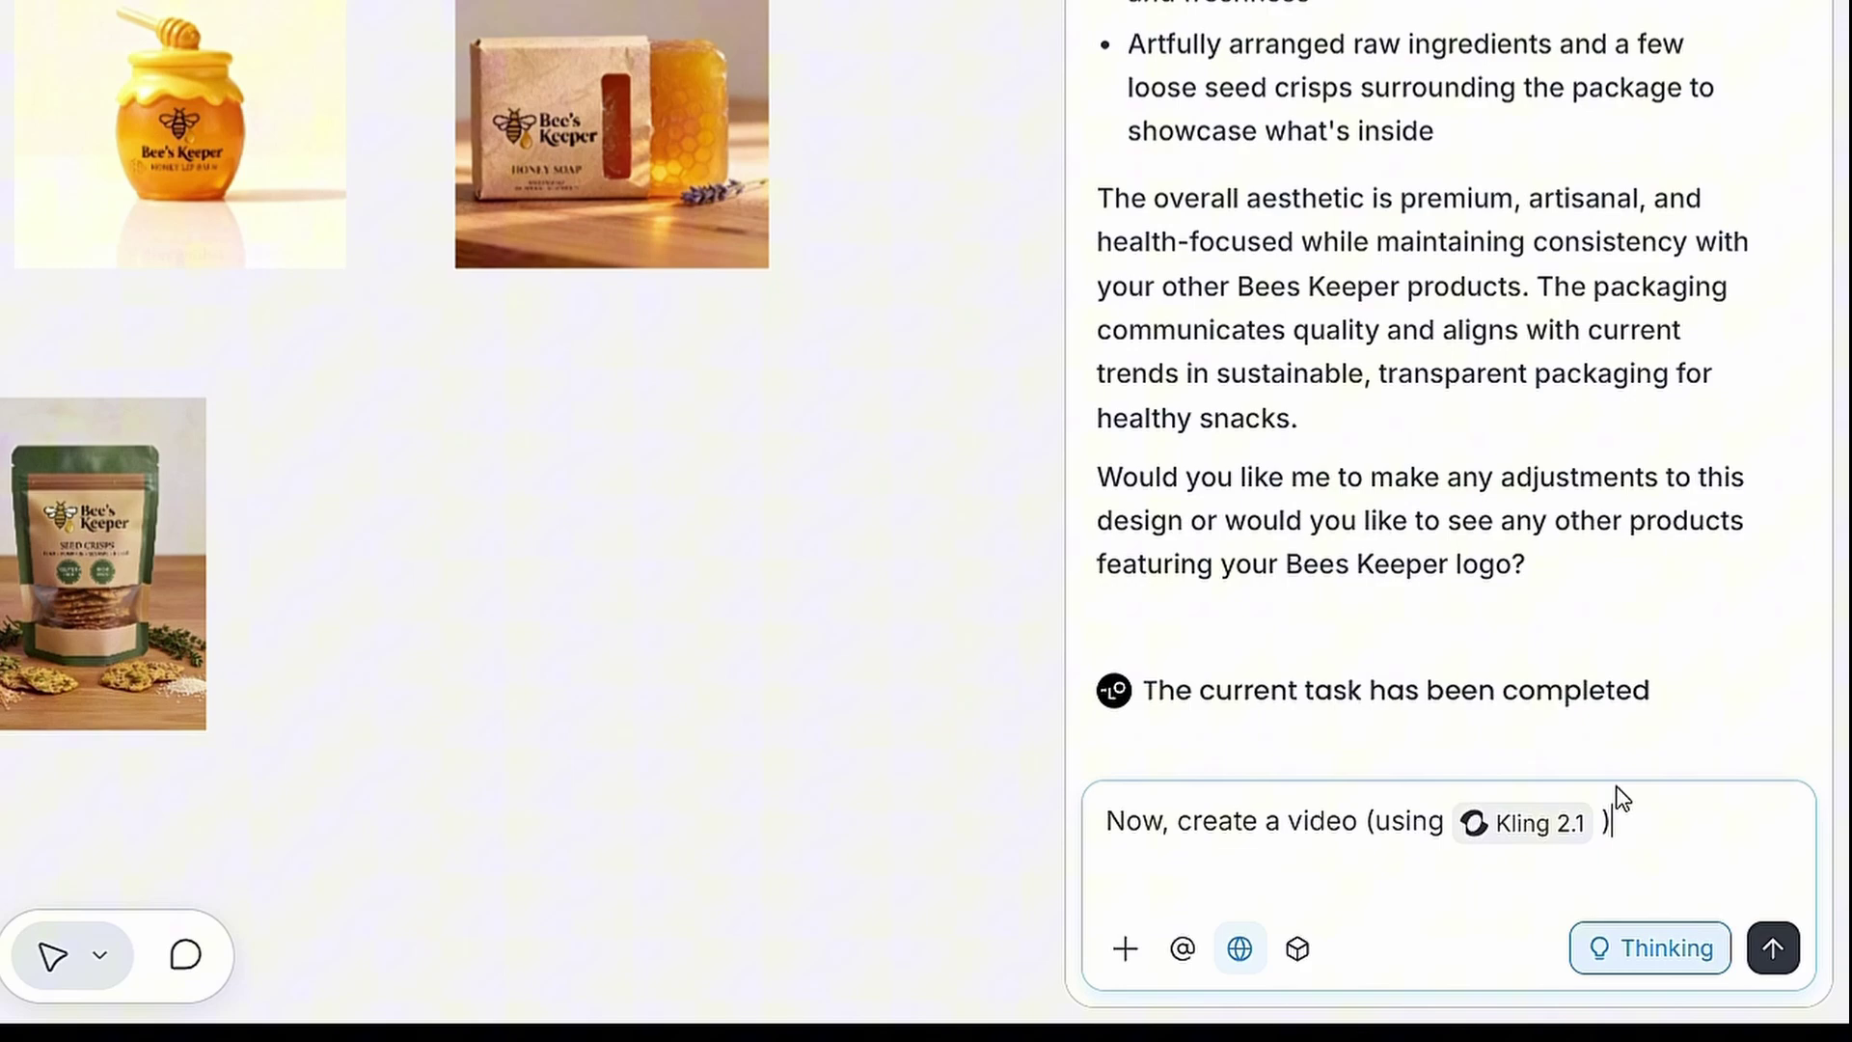
pyautogui.write(')')
pyautogui.write("of a woman's hand picking up the Jair of the Bee's Keeper rosemary-dijon mustard from the image you gave me.")
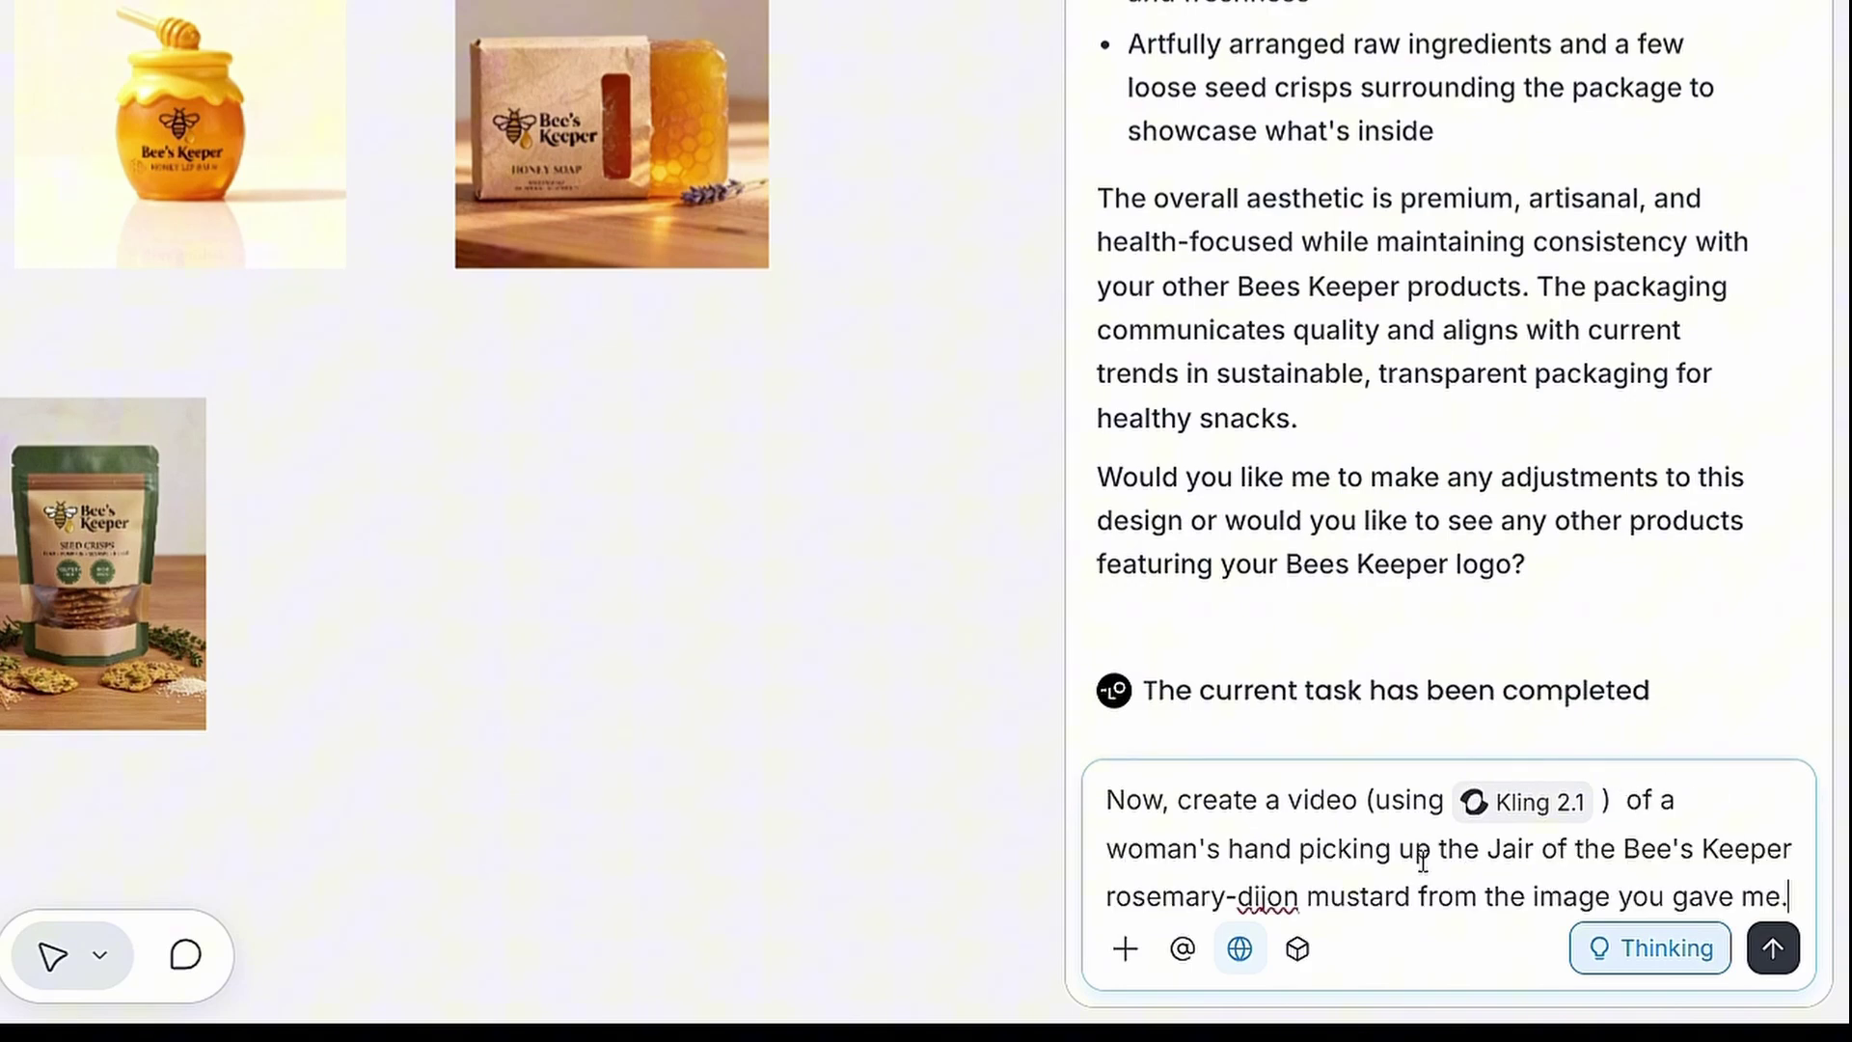
pyautogui.click(1773, 949)
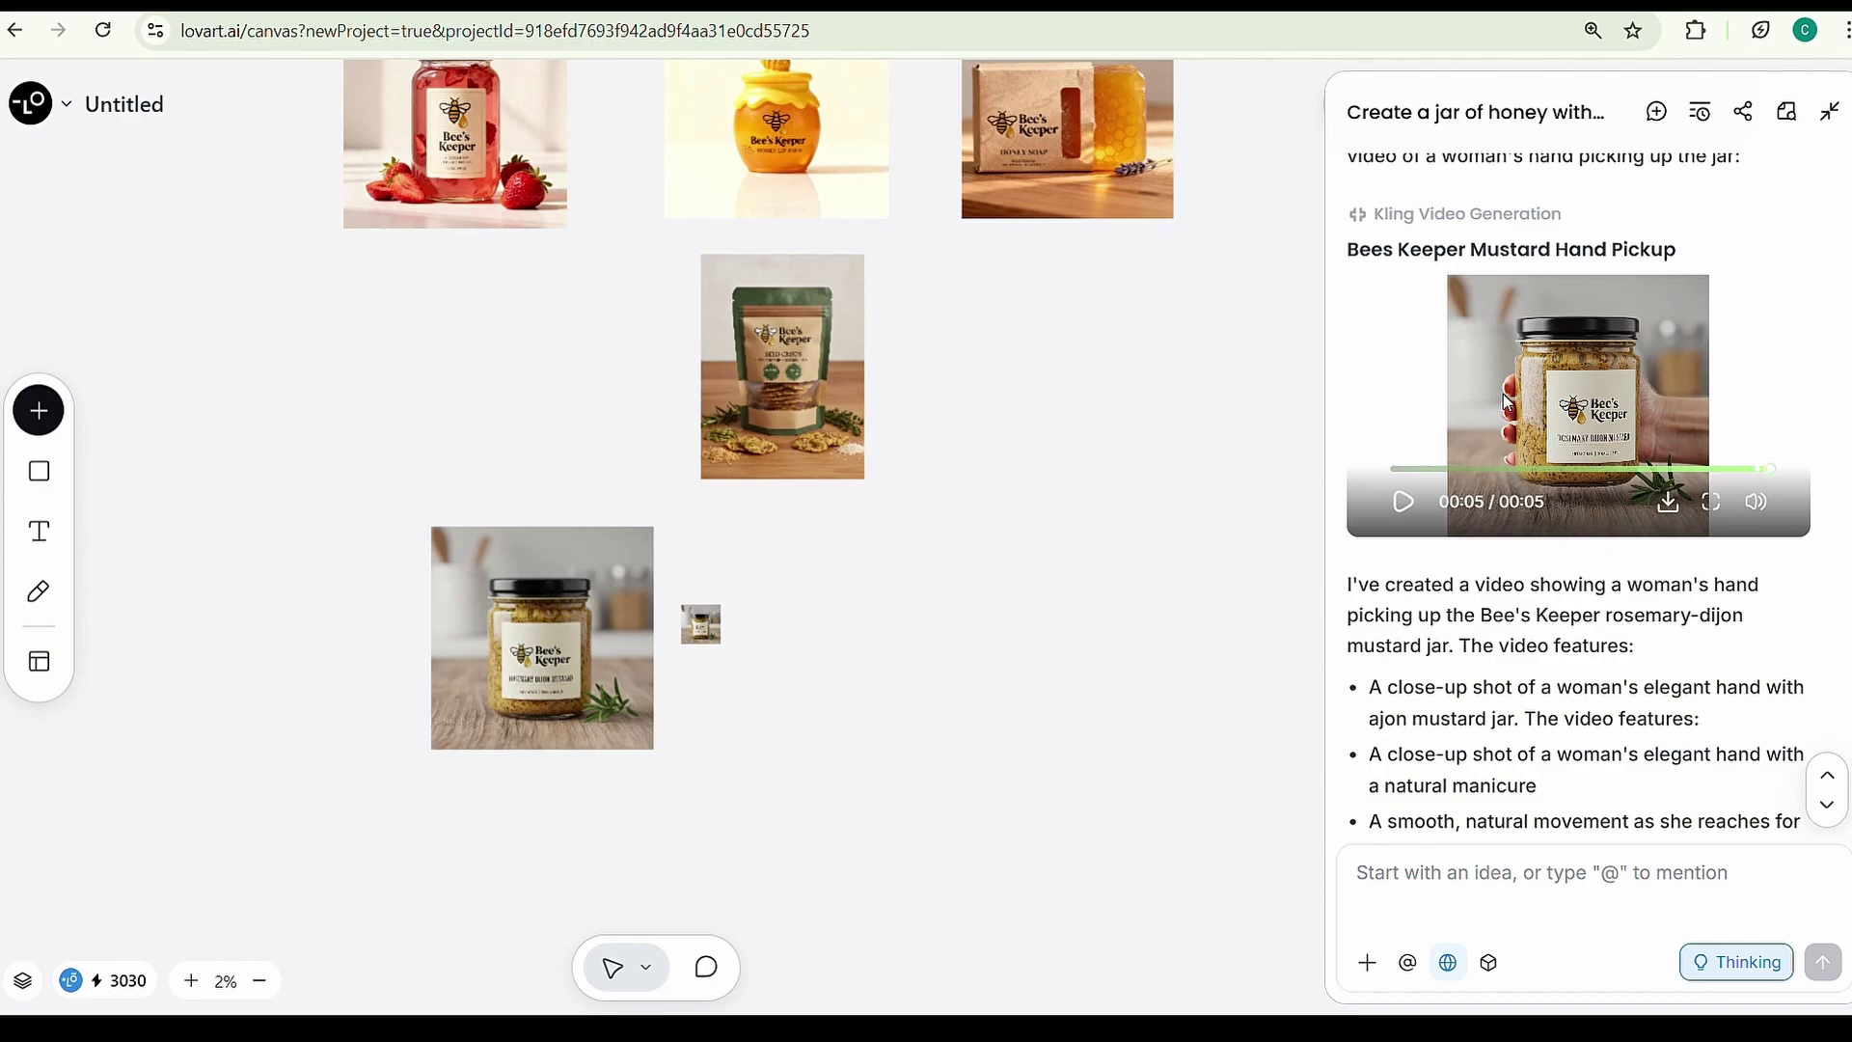
# Step: Download the Bees Keeper Mustard Hand Pickup video from the chat's video player
pyautogui.click(1668, 502)
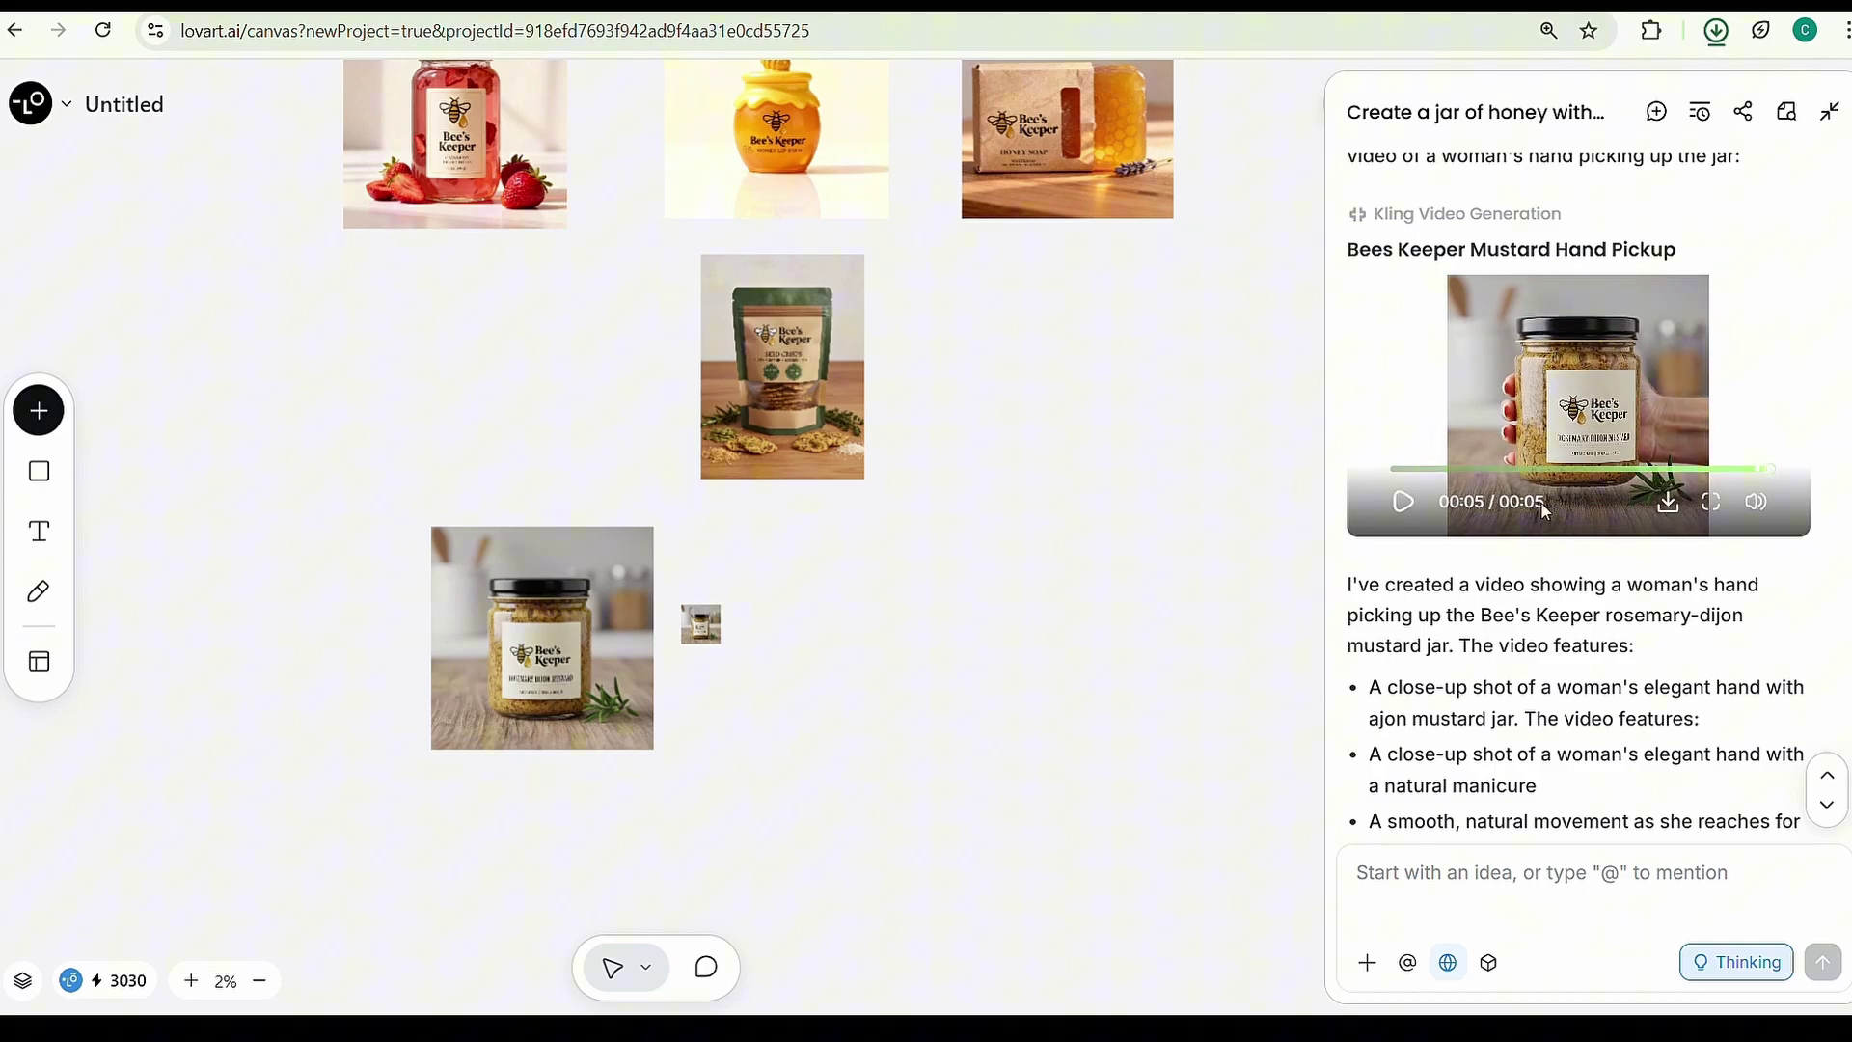
pyautogui.scroll(-3, 1541, 511)
pyautogui.moveTo(1347, 339); pyautogui.dragTo(1612, 434)
pyautogui.scroll(-4, 1612, 434)
# Step: Read through the agent's reply describing the mustard video until it reports completion
pyautogui.moveTo(1368, 370); pyautogui.dragTo(1483, 375)
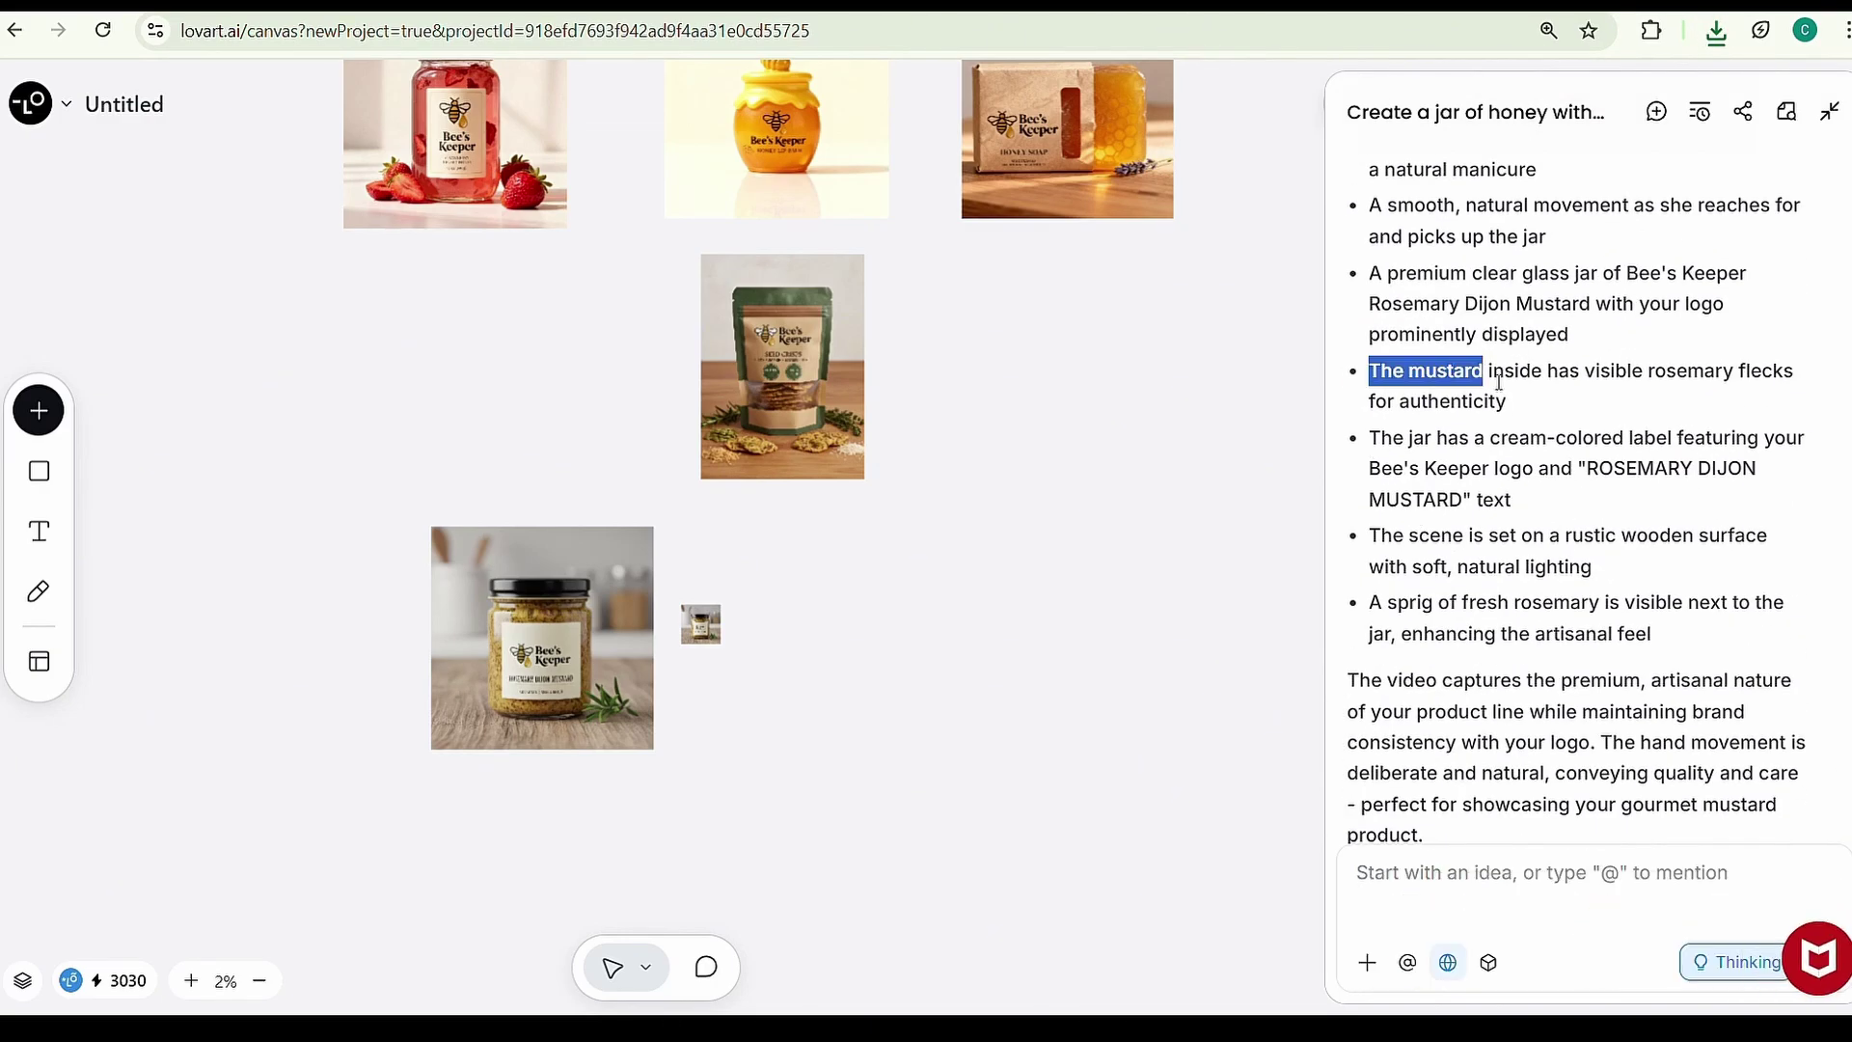
pyautogui.moveTo(1368, 436); pyautogui.dragTo(1652, 680)
pyautogui.click(1651, 680)
pyautogui.scroll(-1, 1651, 680)
pyautogui.scroll(5, 1442, 417)
pyautogui.moveTo(1347, 338); pyautogui.dragTo(1689, 767)
pyautogui.moveTo(1550, 687); pyautogui.dragTo(1366, 471)
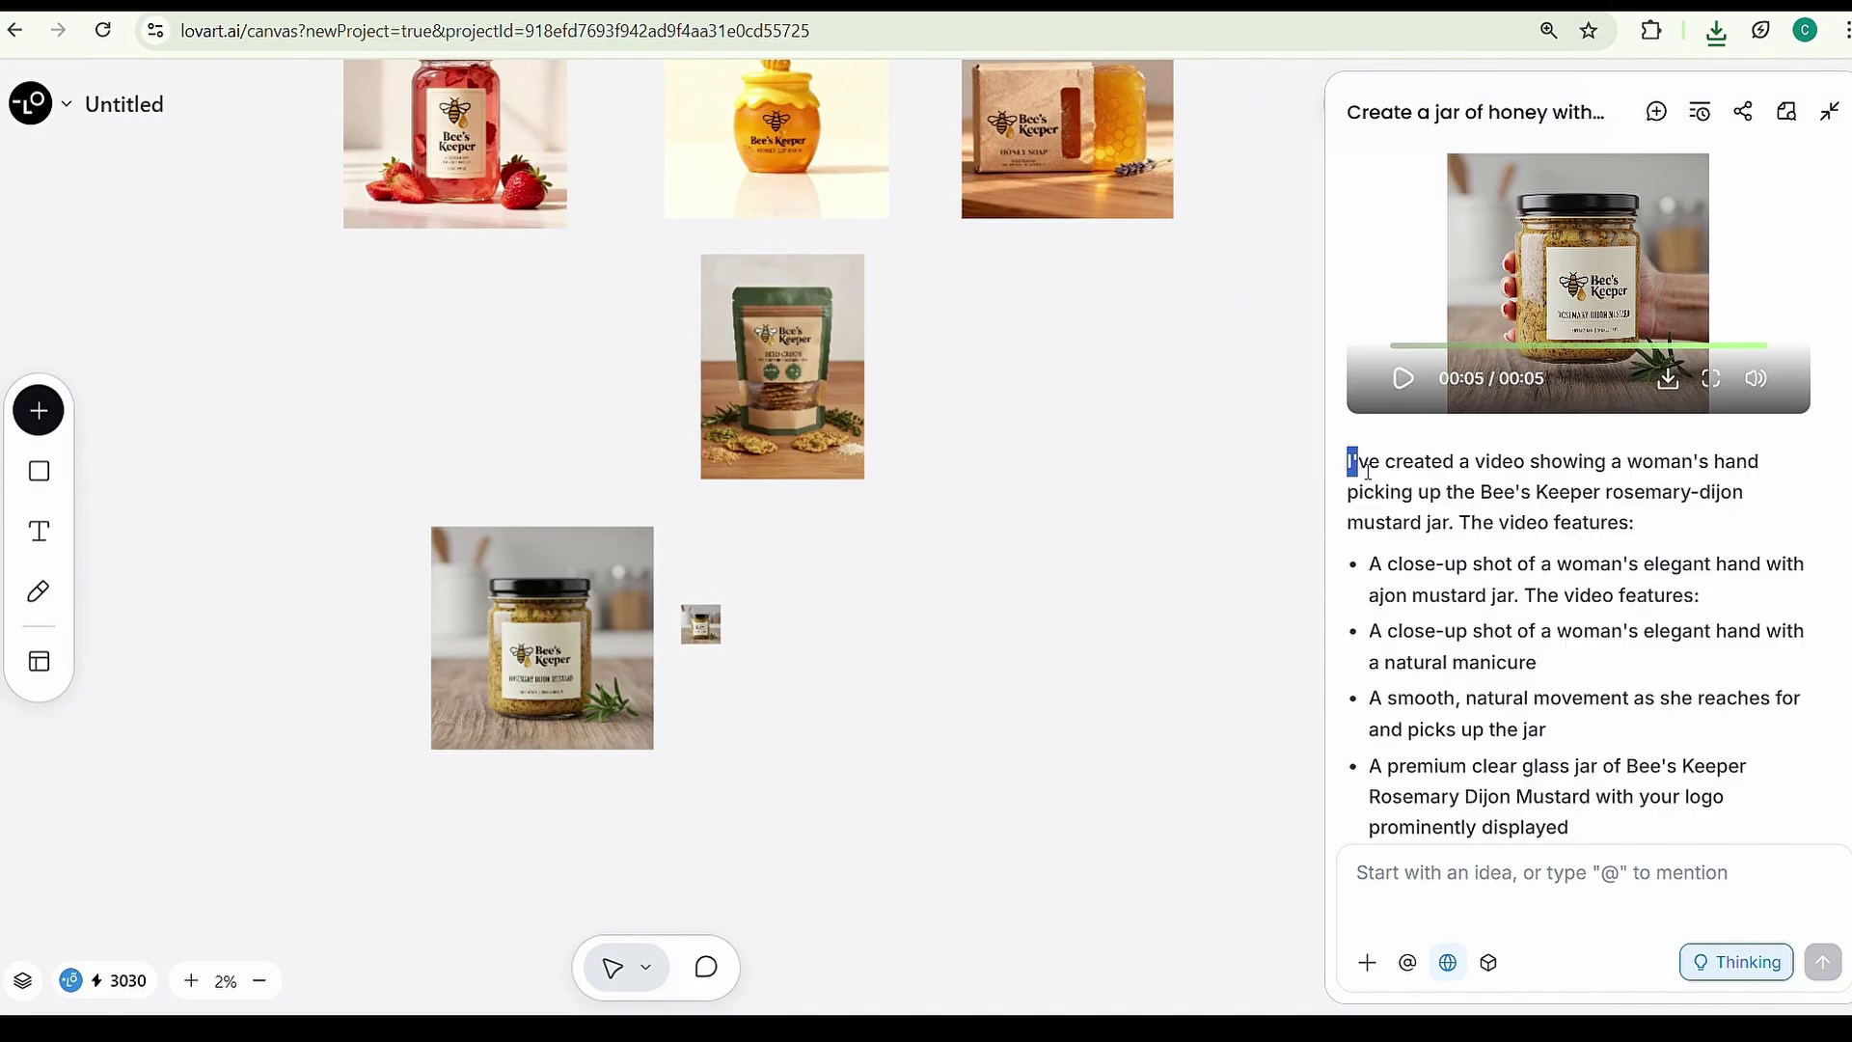
pyautogui.scroll(-10, 1420, 598)
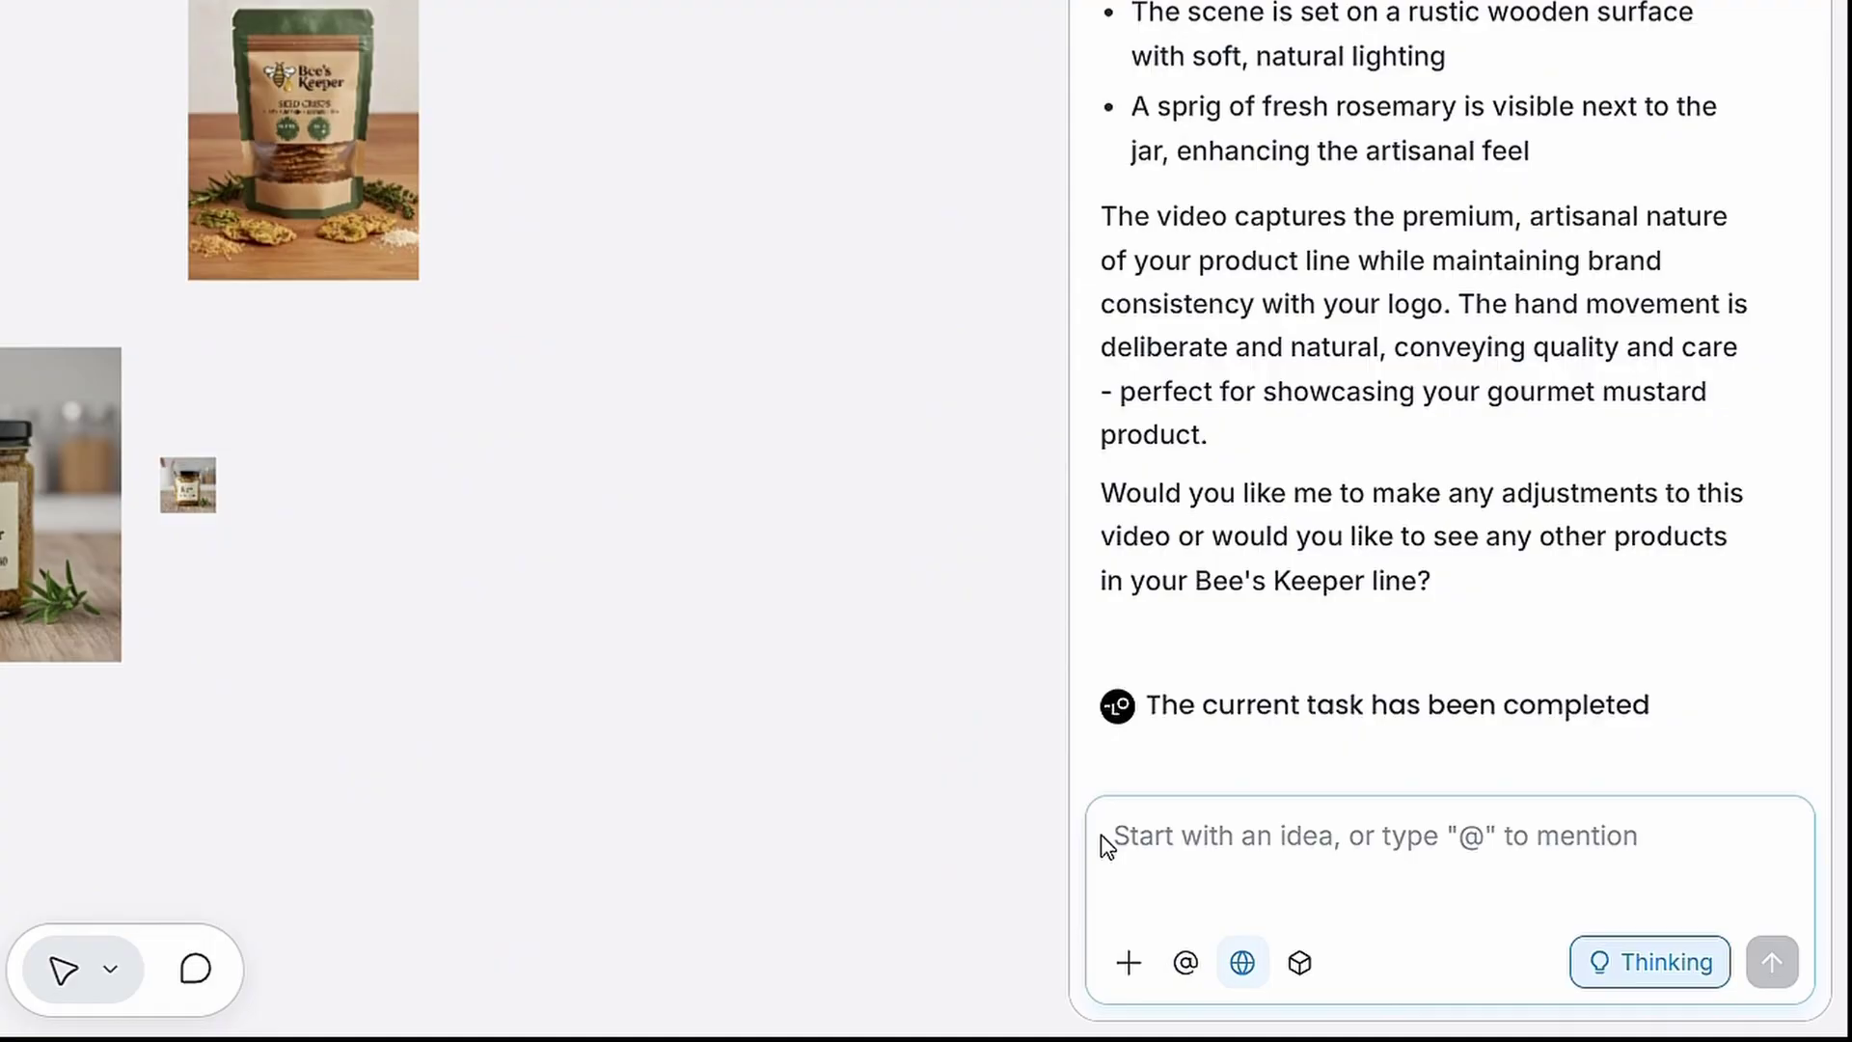
# Step: Send the pasted seed crisps hand-pickup video prompt with Veo 3.1 as the model
pyautogui.write("Now, create a video ( ) of a woman's hand picking up the bag of the Bee's Keeper seed crisps from the image you gave me.")
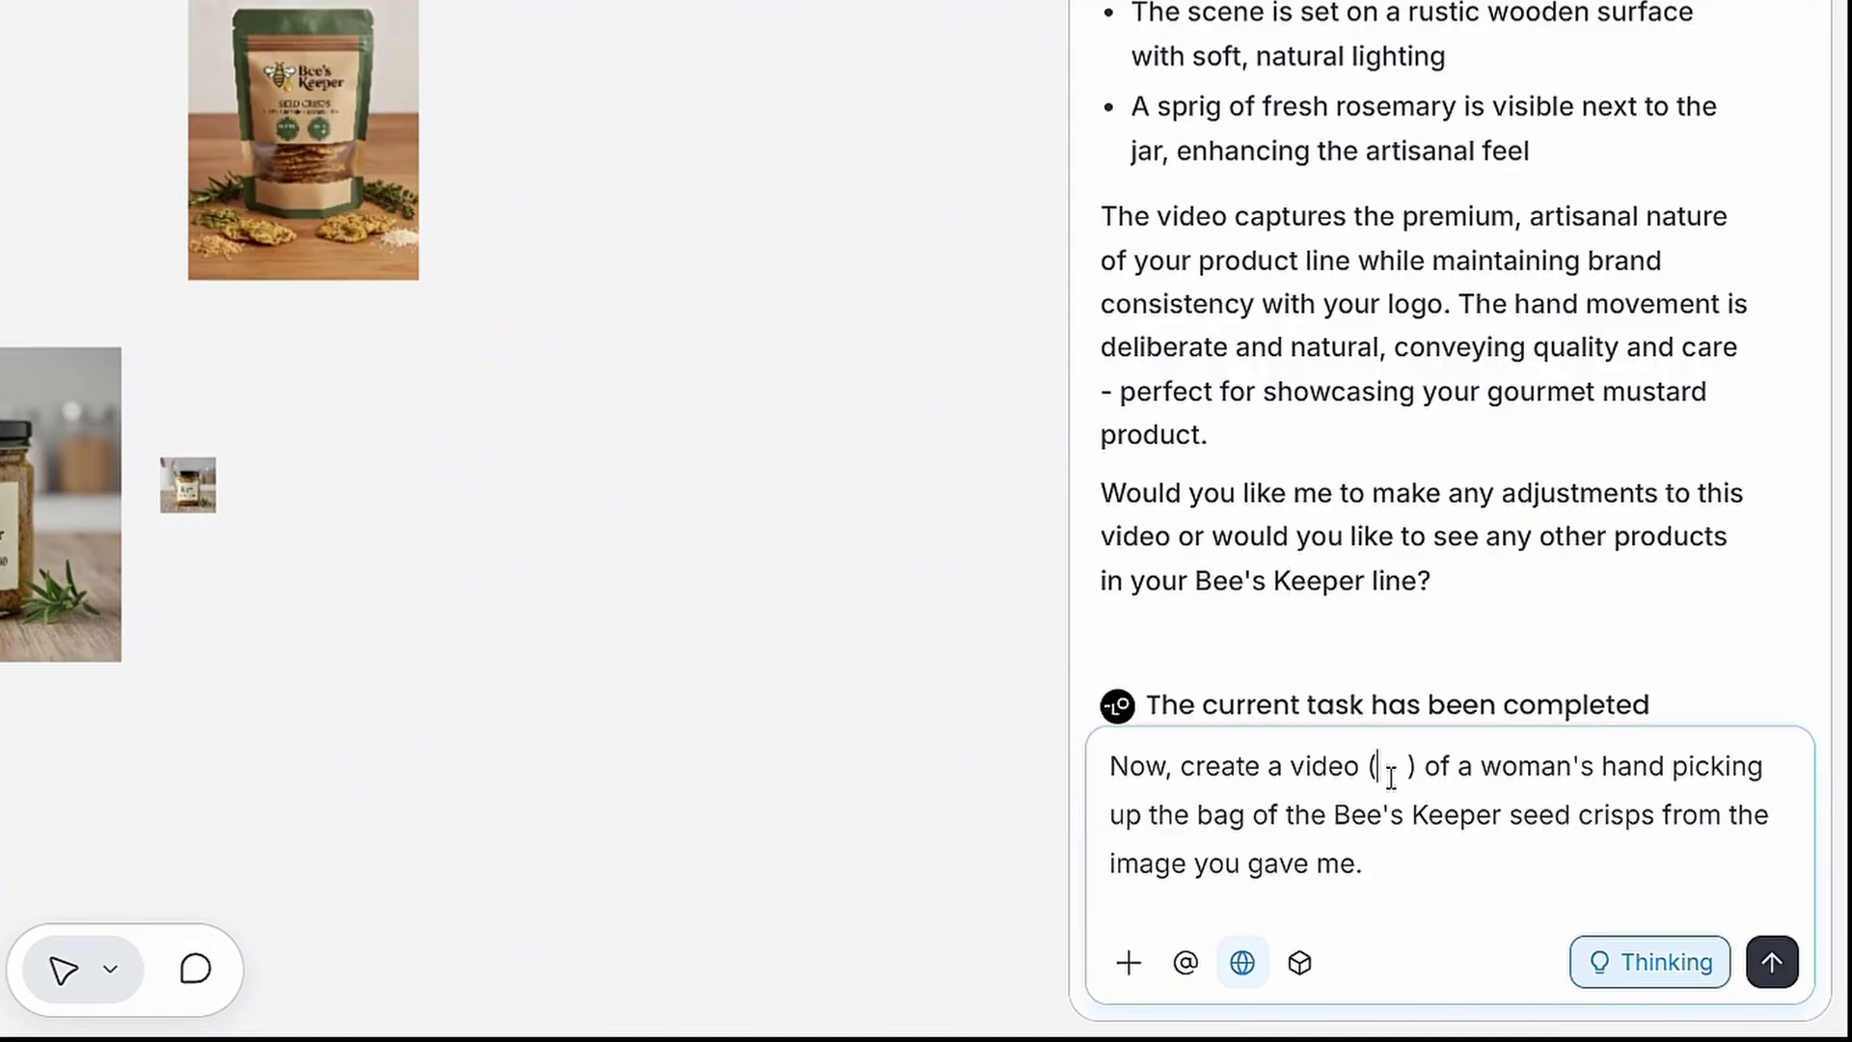
pyautogui.write('using ')
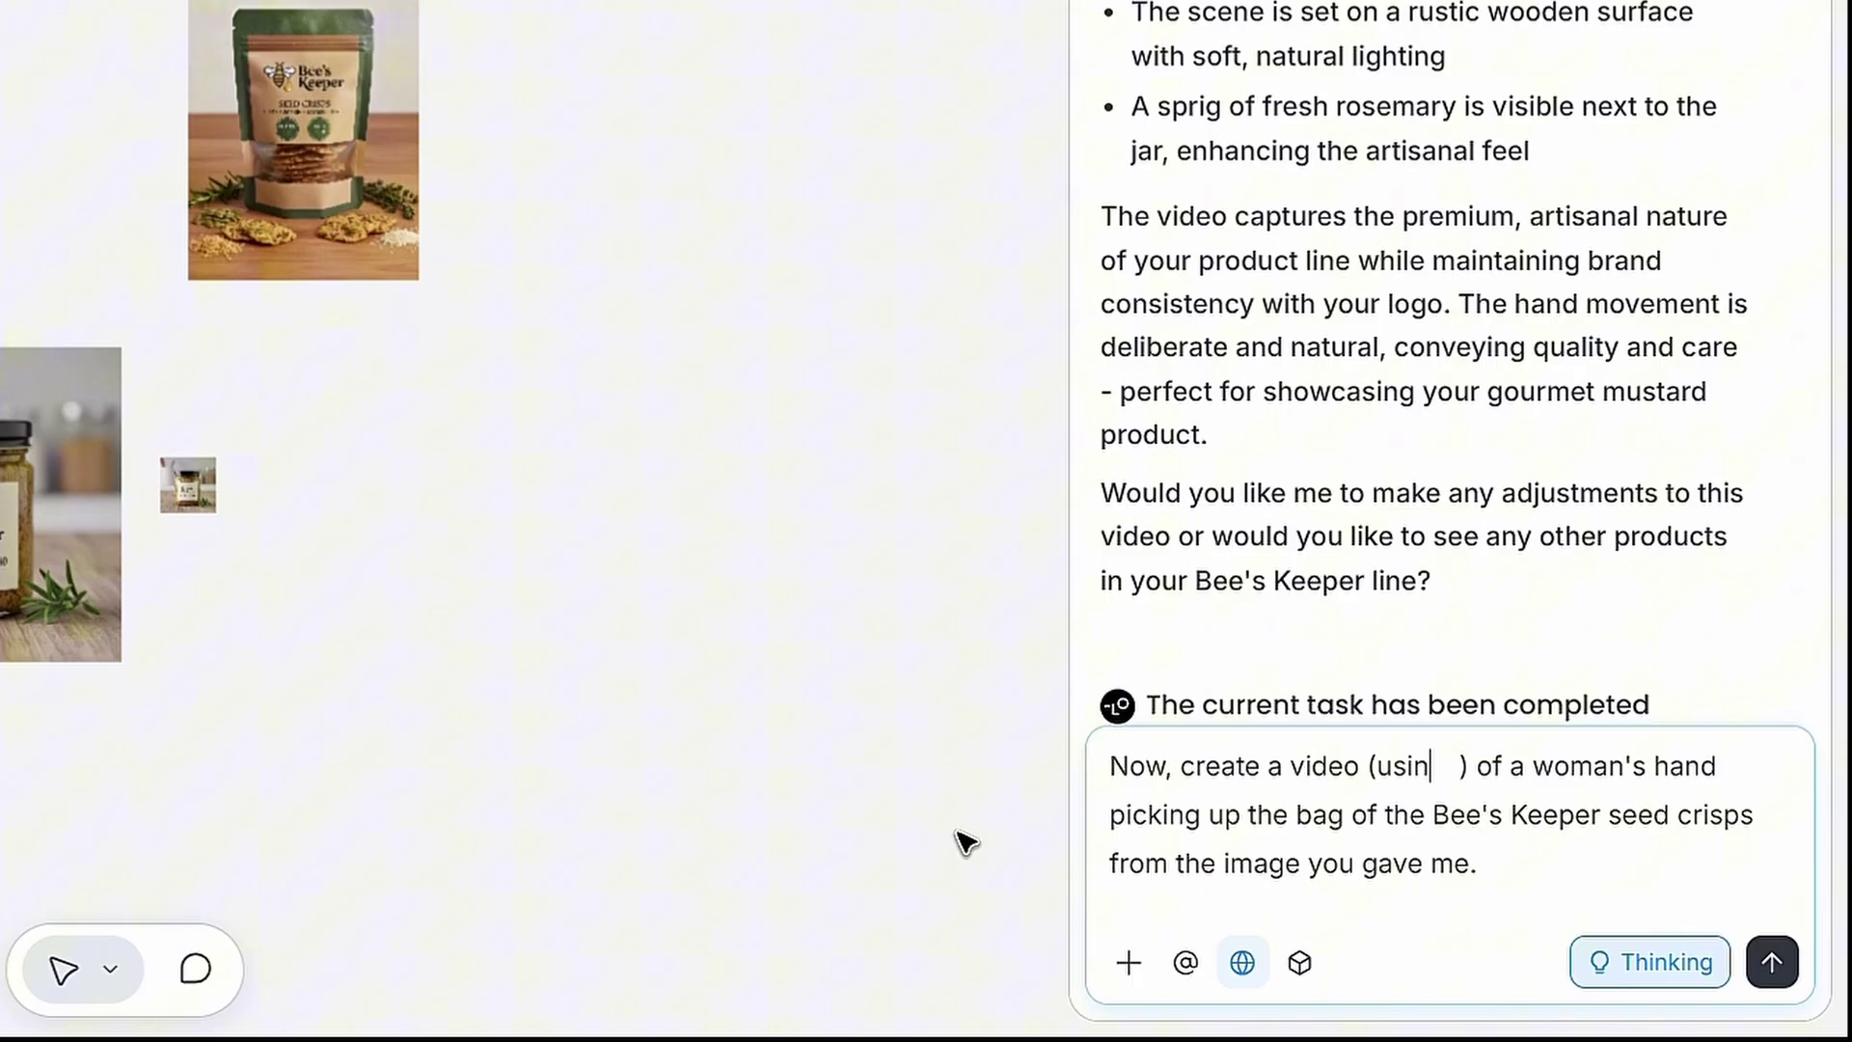
pyautogui.write('@veo')
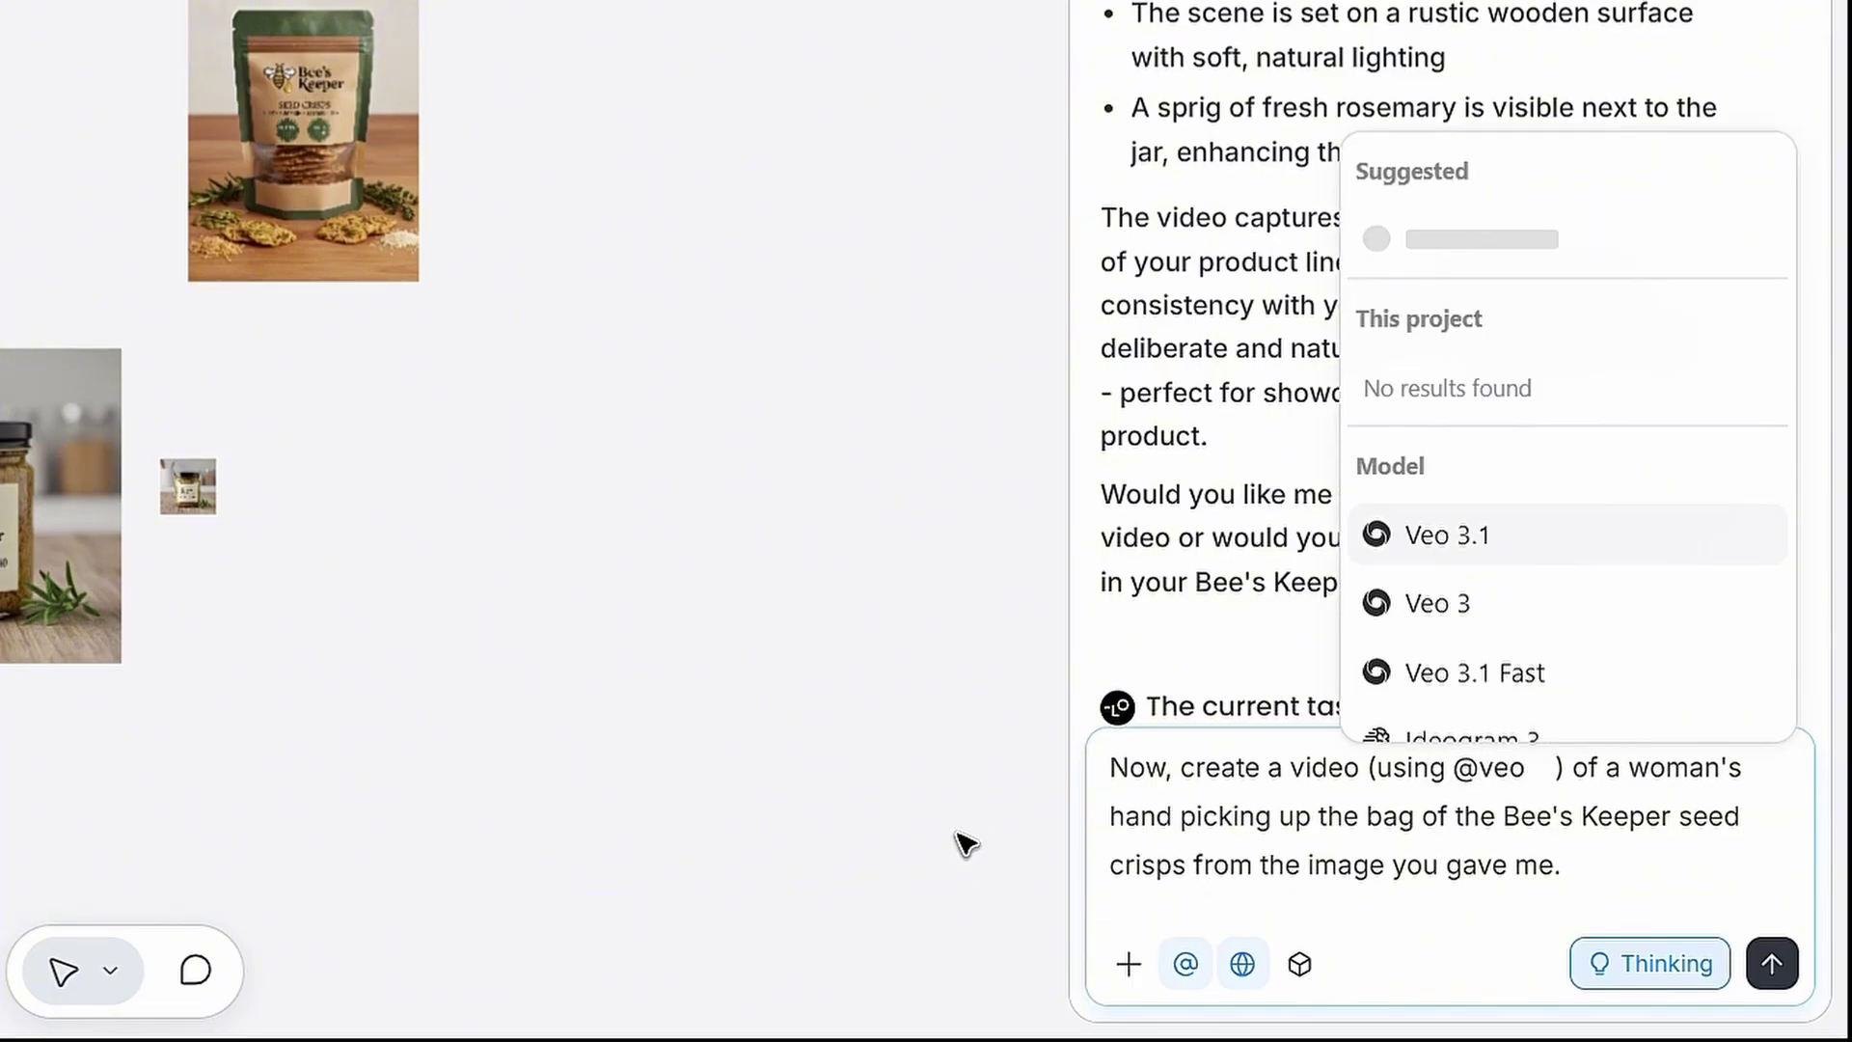
pyautogui.click(1491, 548)
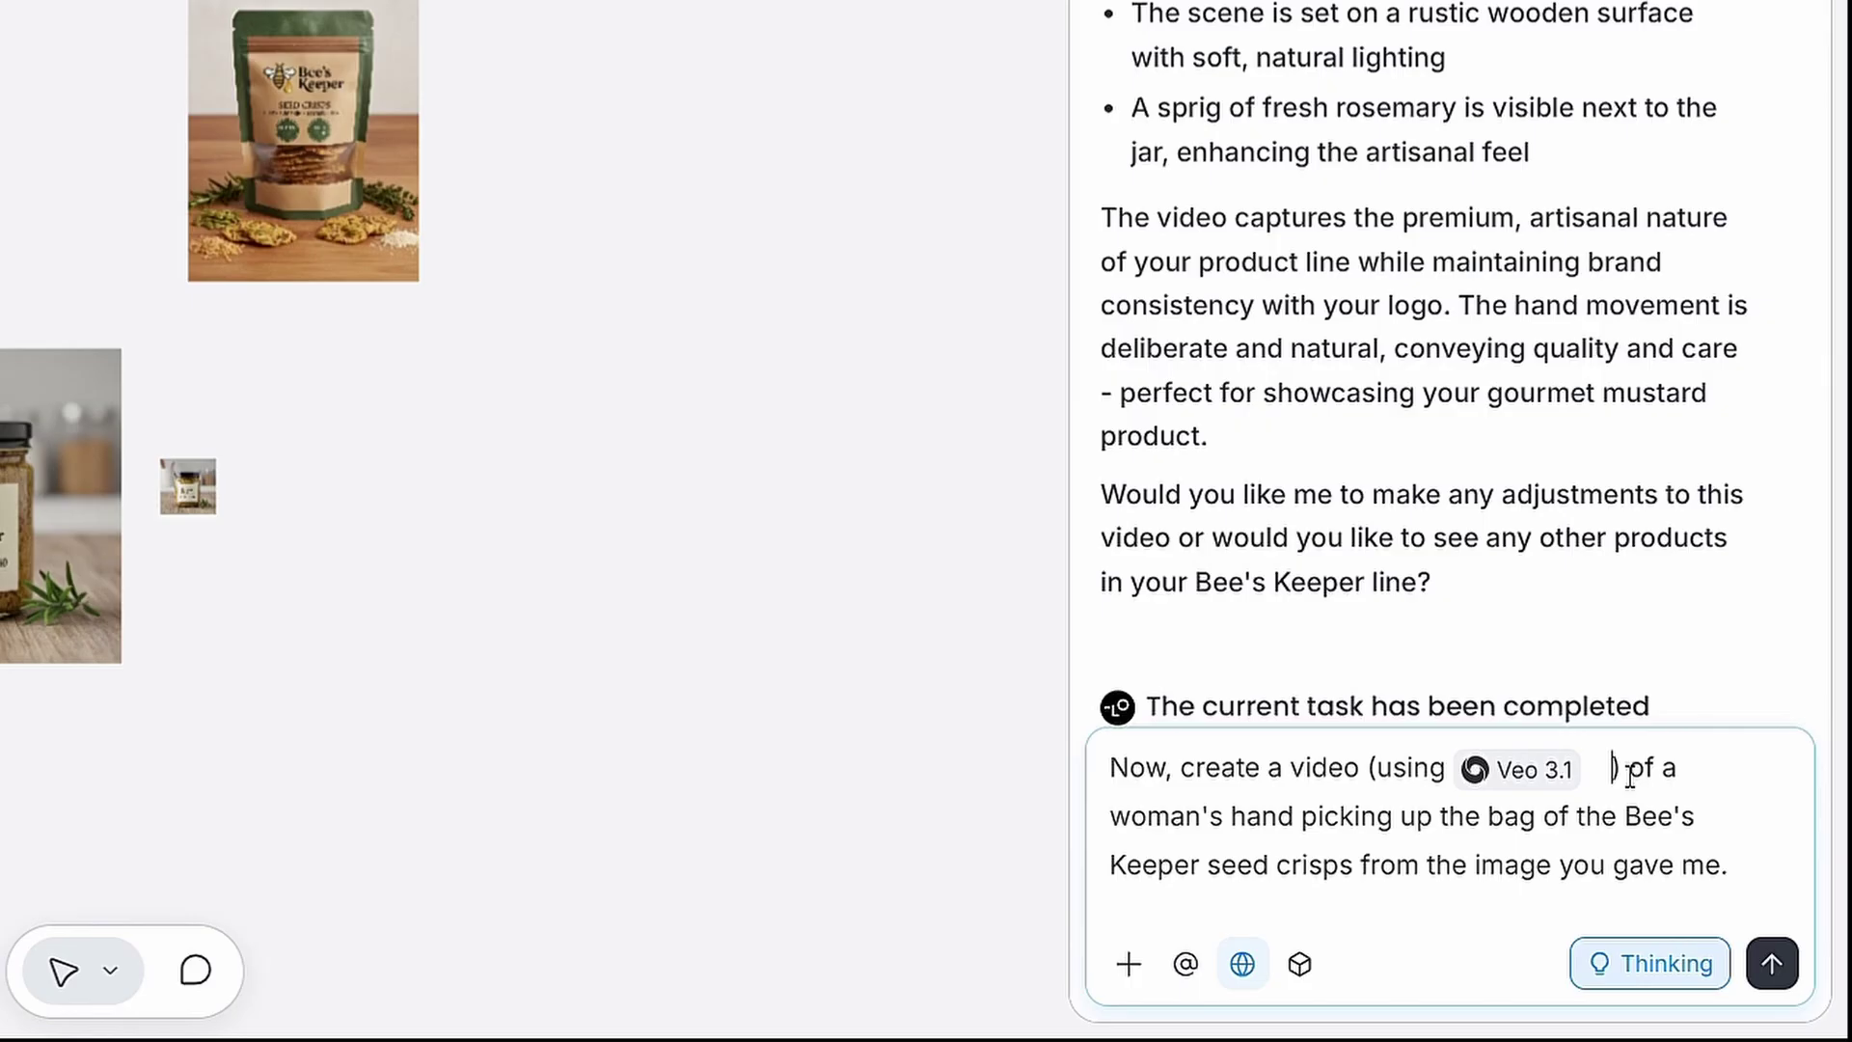
pyautogui.press('BackSpace')
pyautogui.press('BackSpace')
pyautogui.click(1777, 976)
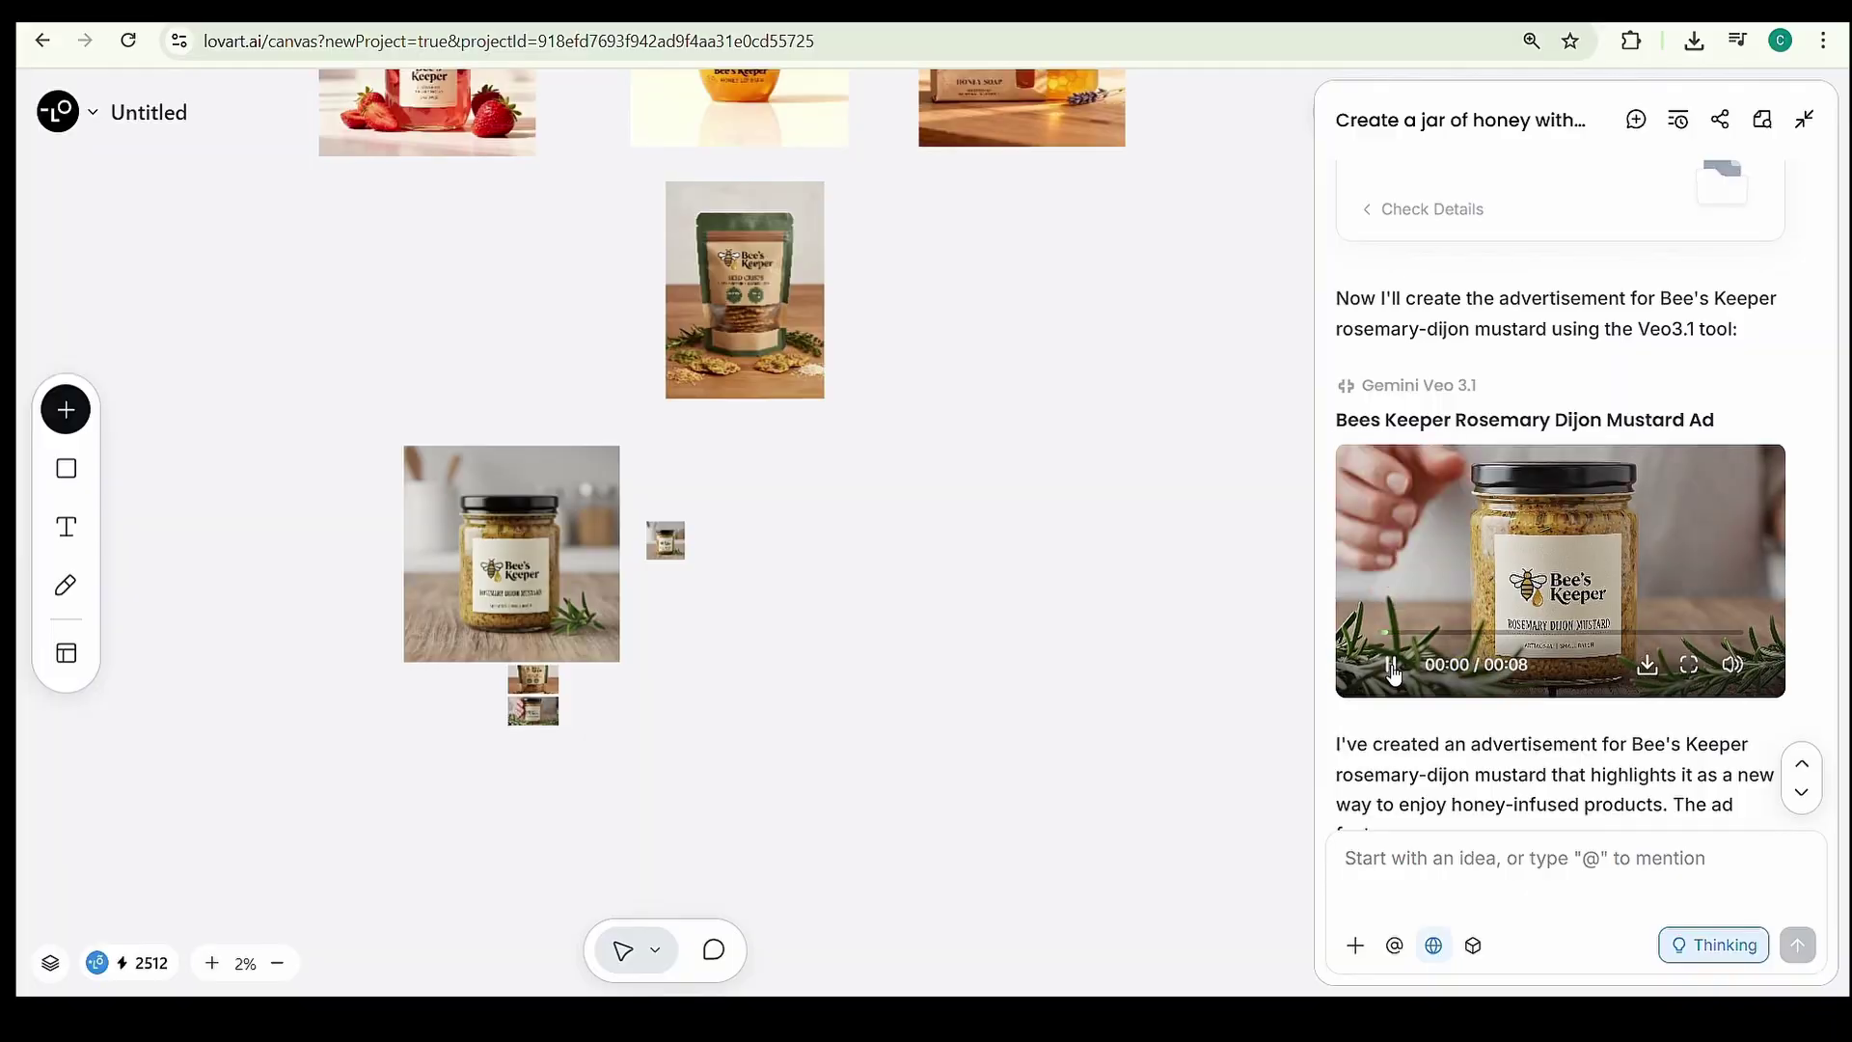
# Step: Pause the new ad video preview in the chat panel
pyautogui.click(1390, 666)
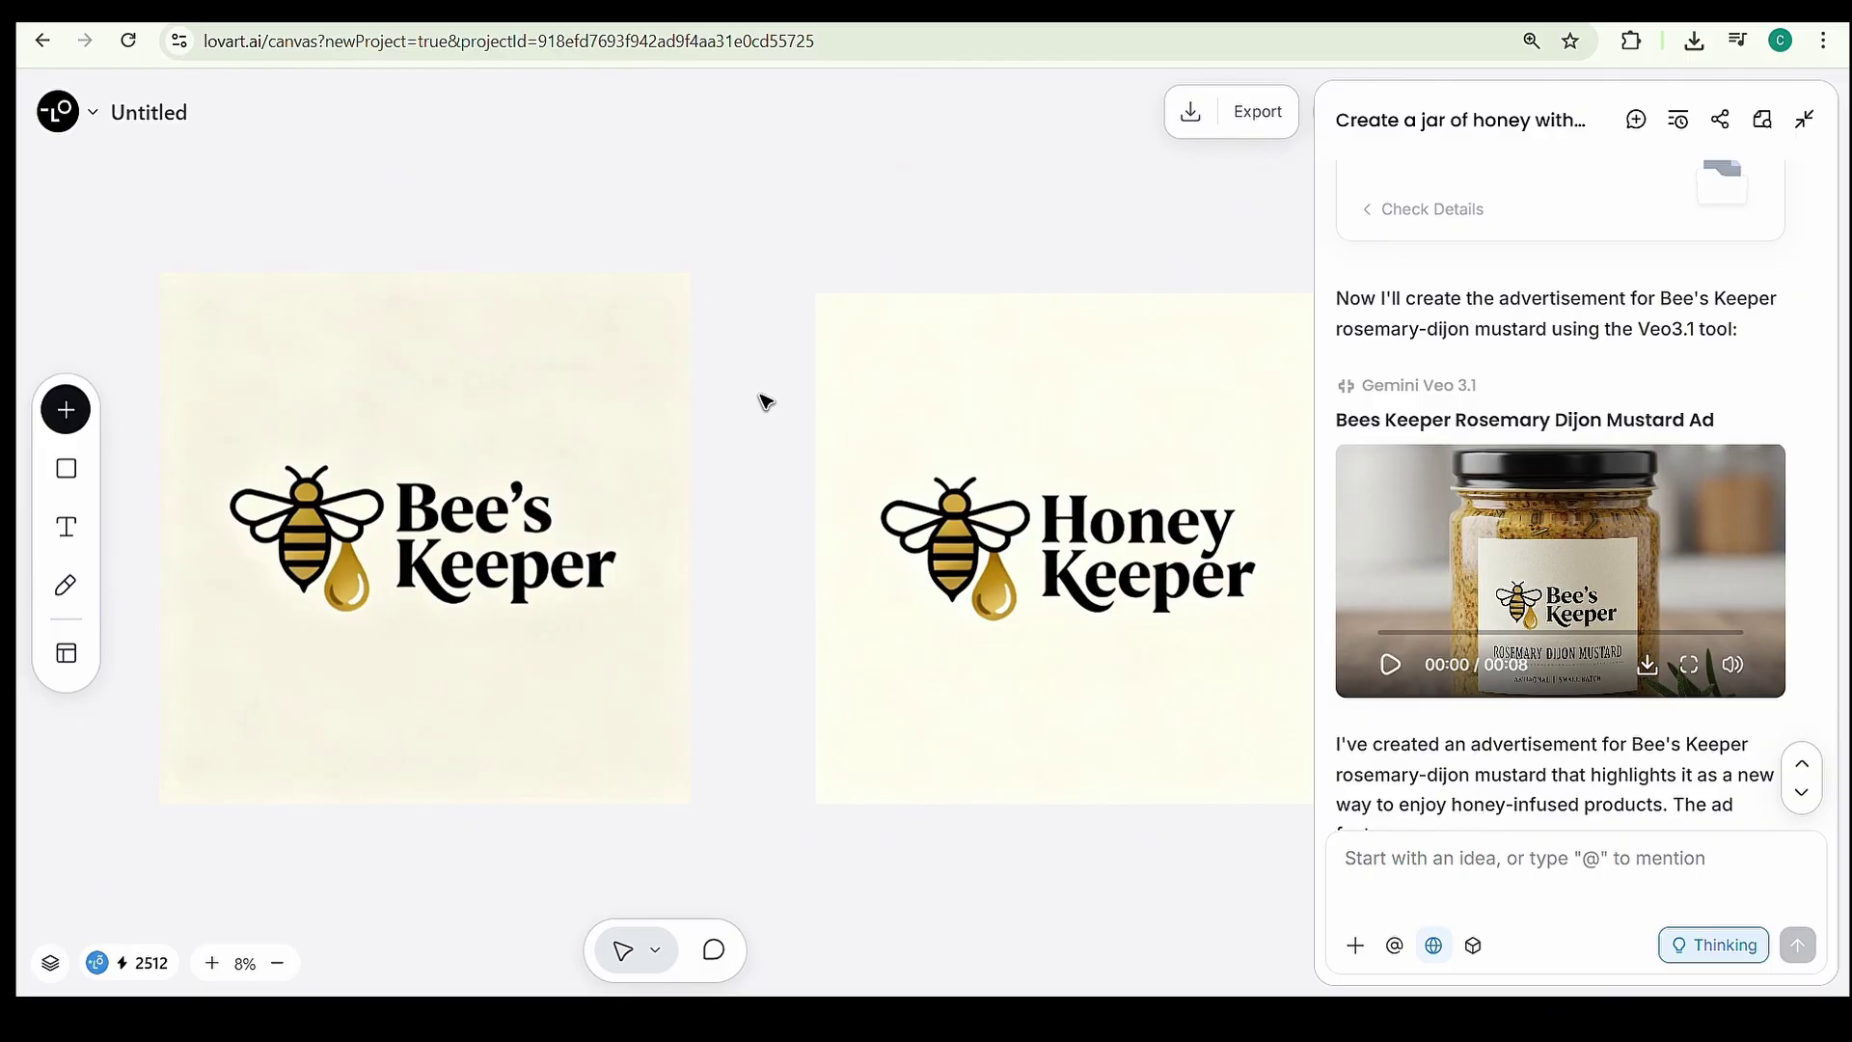
pyautogui.scroll(-10, 762, 402)
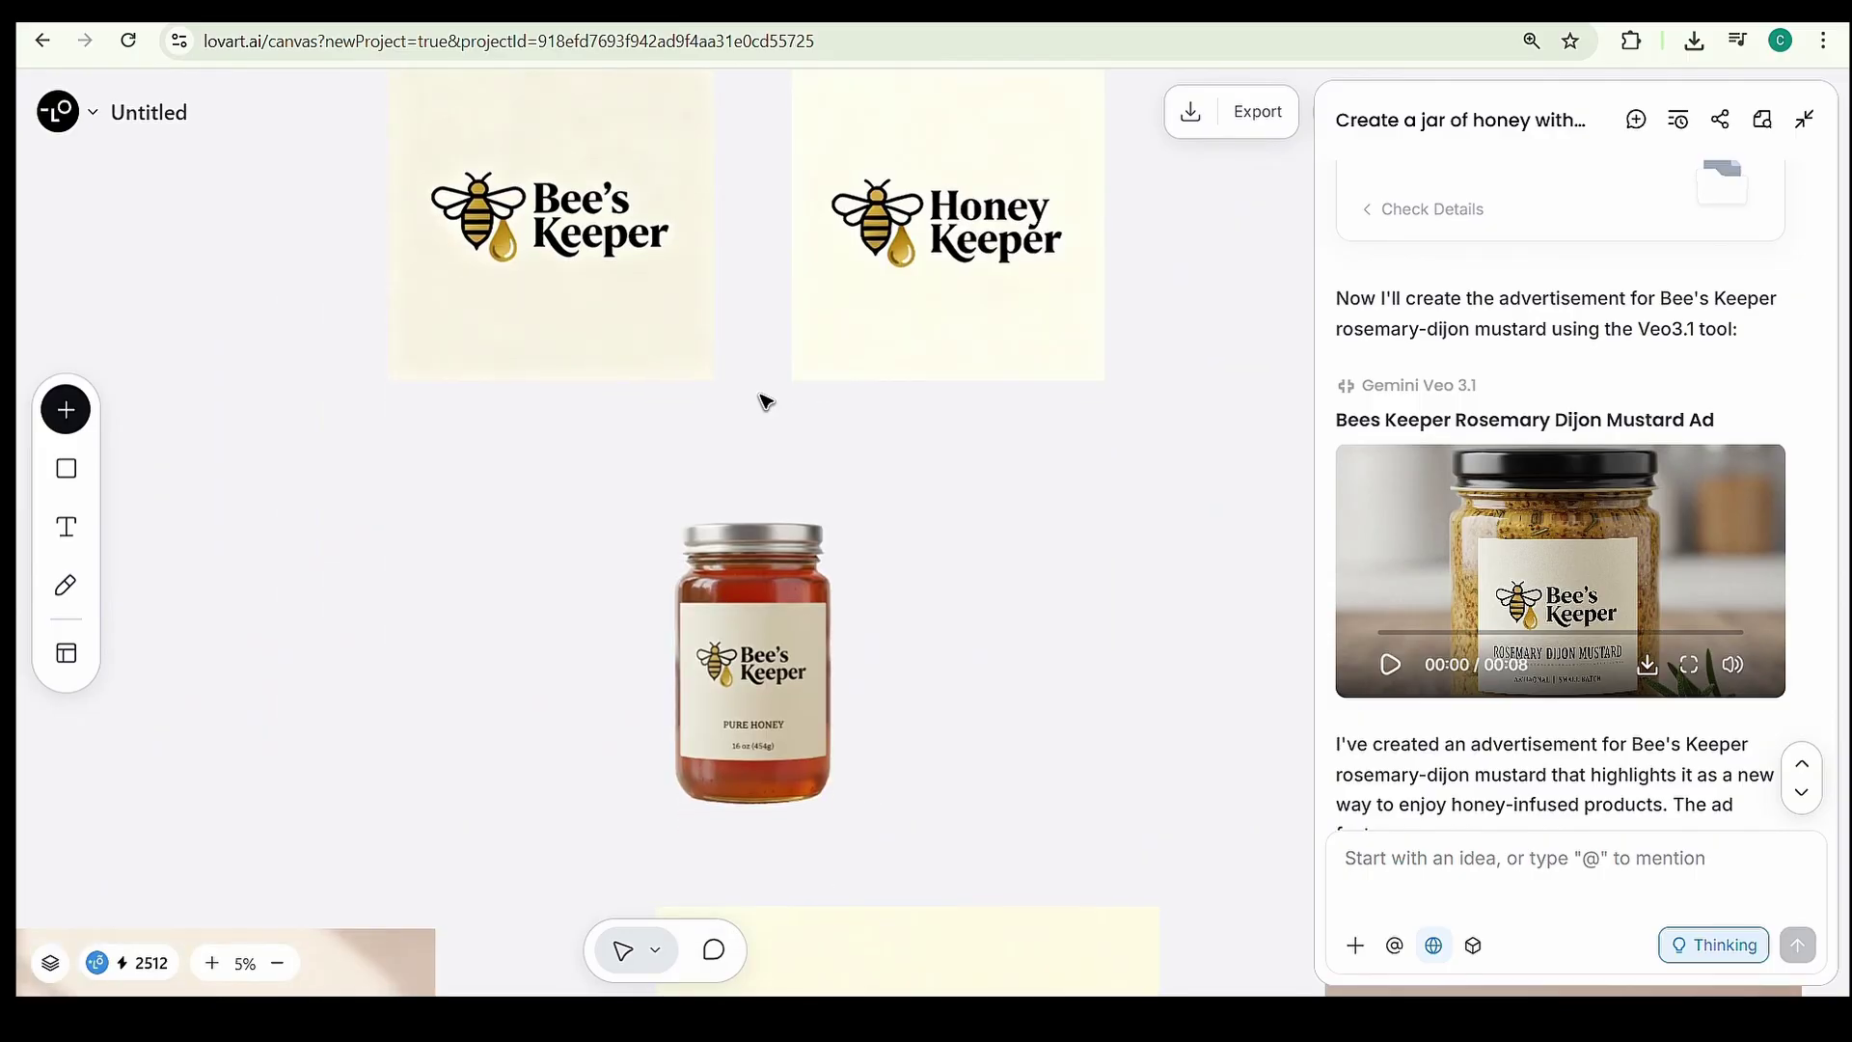
pyautogui.scroll(-10, 762, 401)
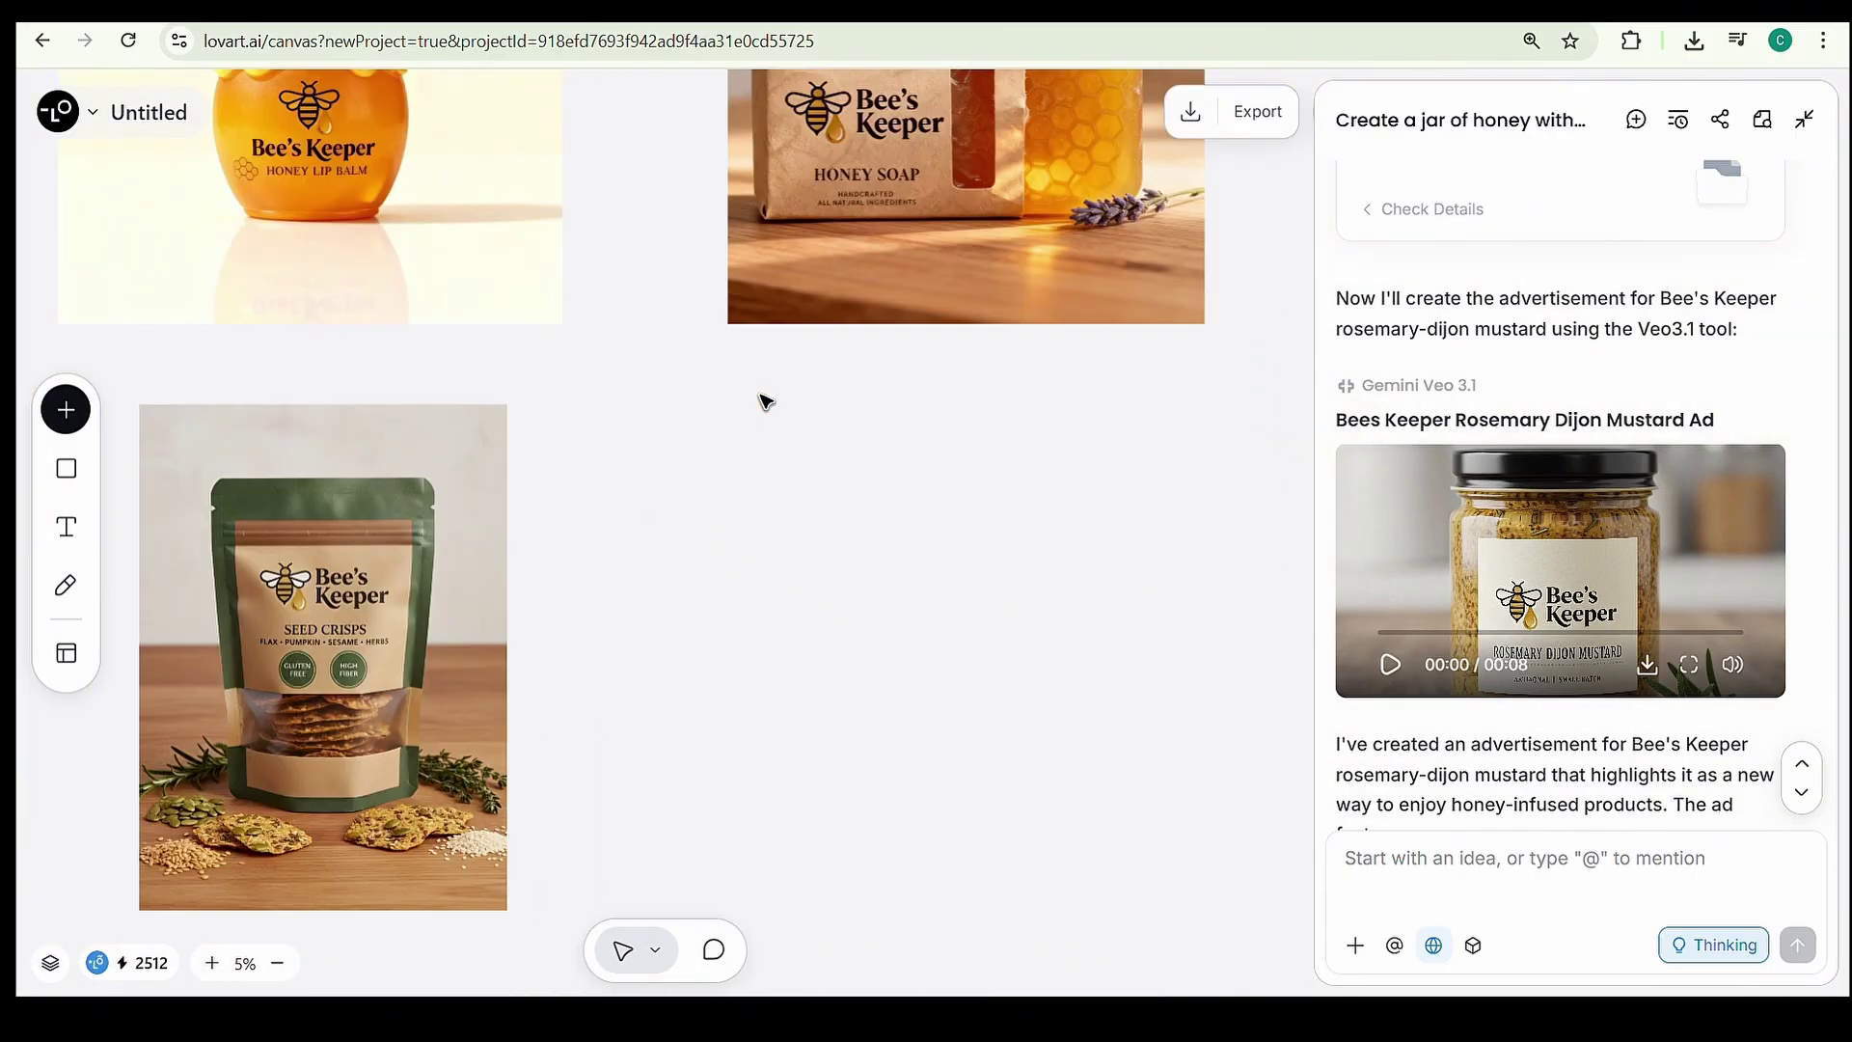
# Step: Scroll the canvas to bring the mustard-jar hand video into view
pyautogui.scroll(-5, 762, 401)
pyautogui.scroll(5, 762, 401)
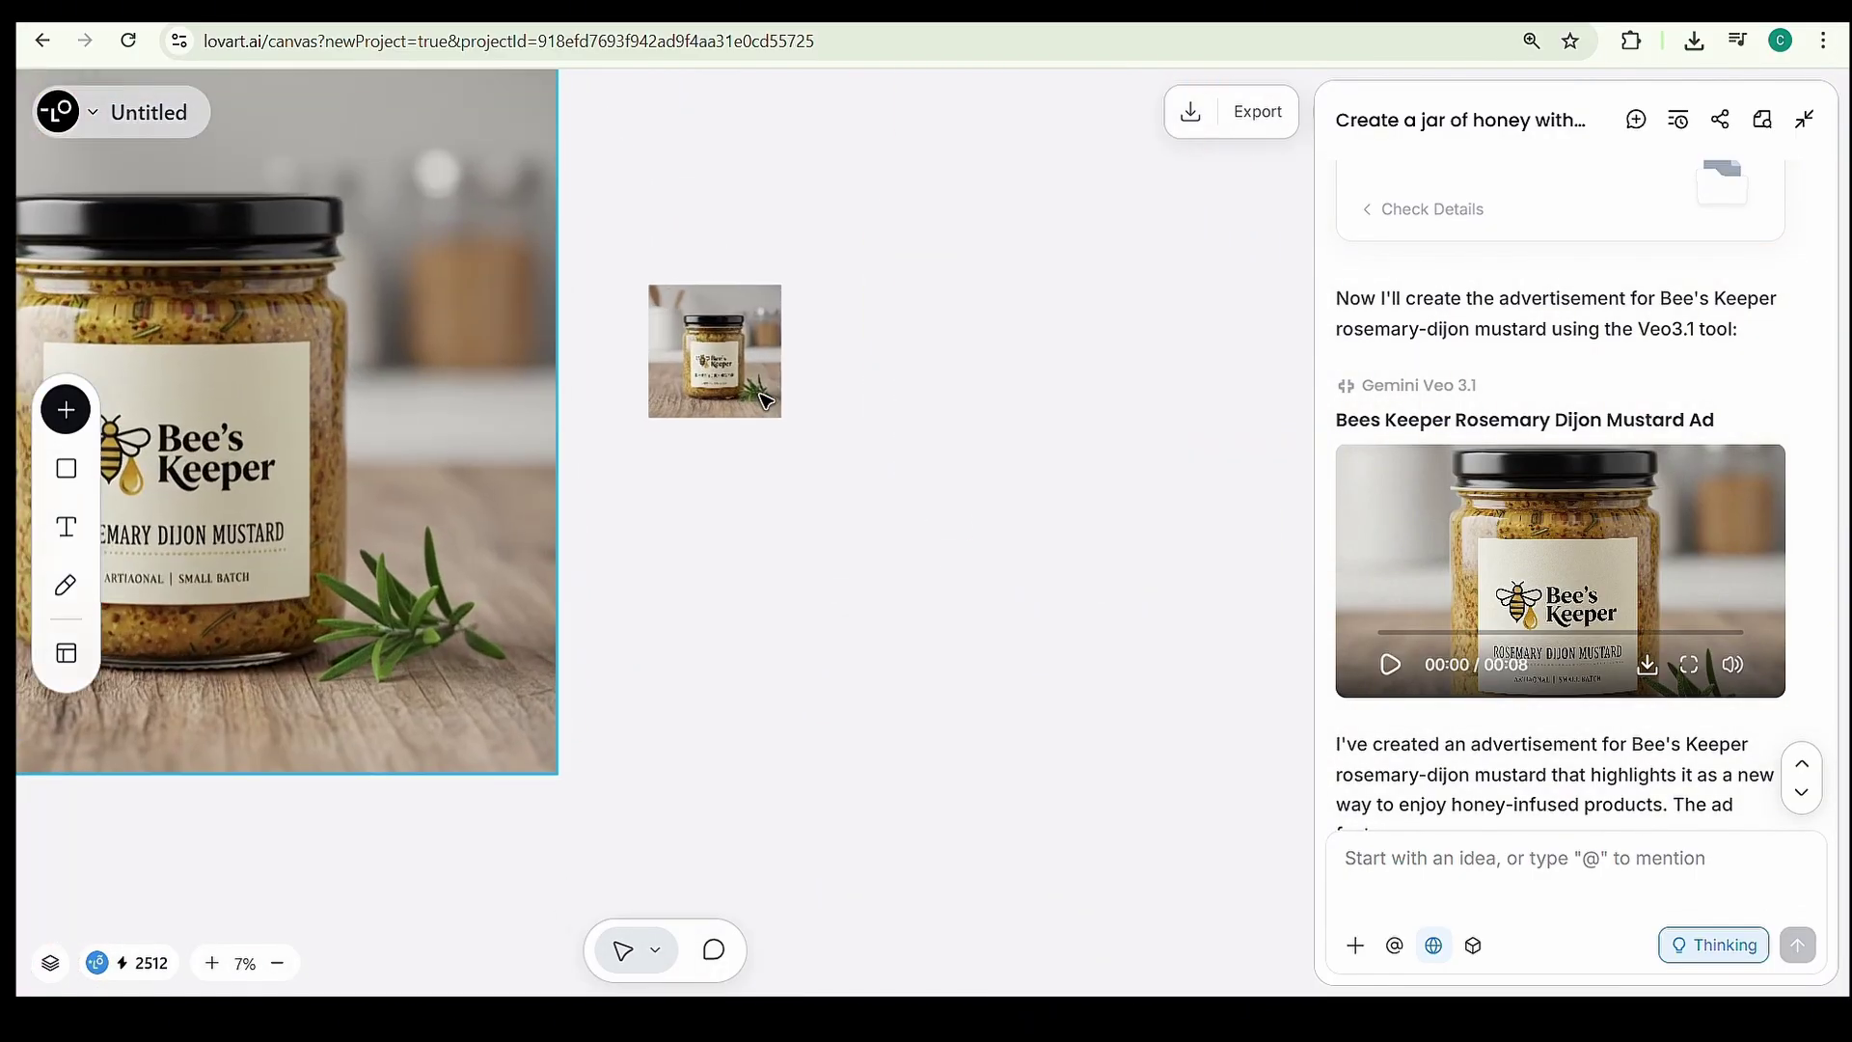
pyautogui.scroll(2, 762, 401)
pyautogui.scroll(-3, 607, 364)
pyautogui.scroll(-5, 607, 364)
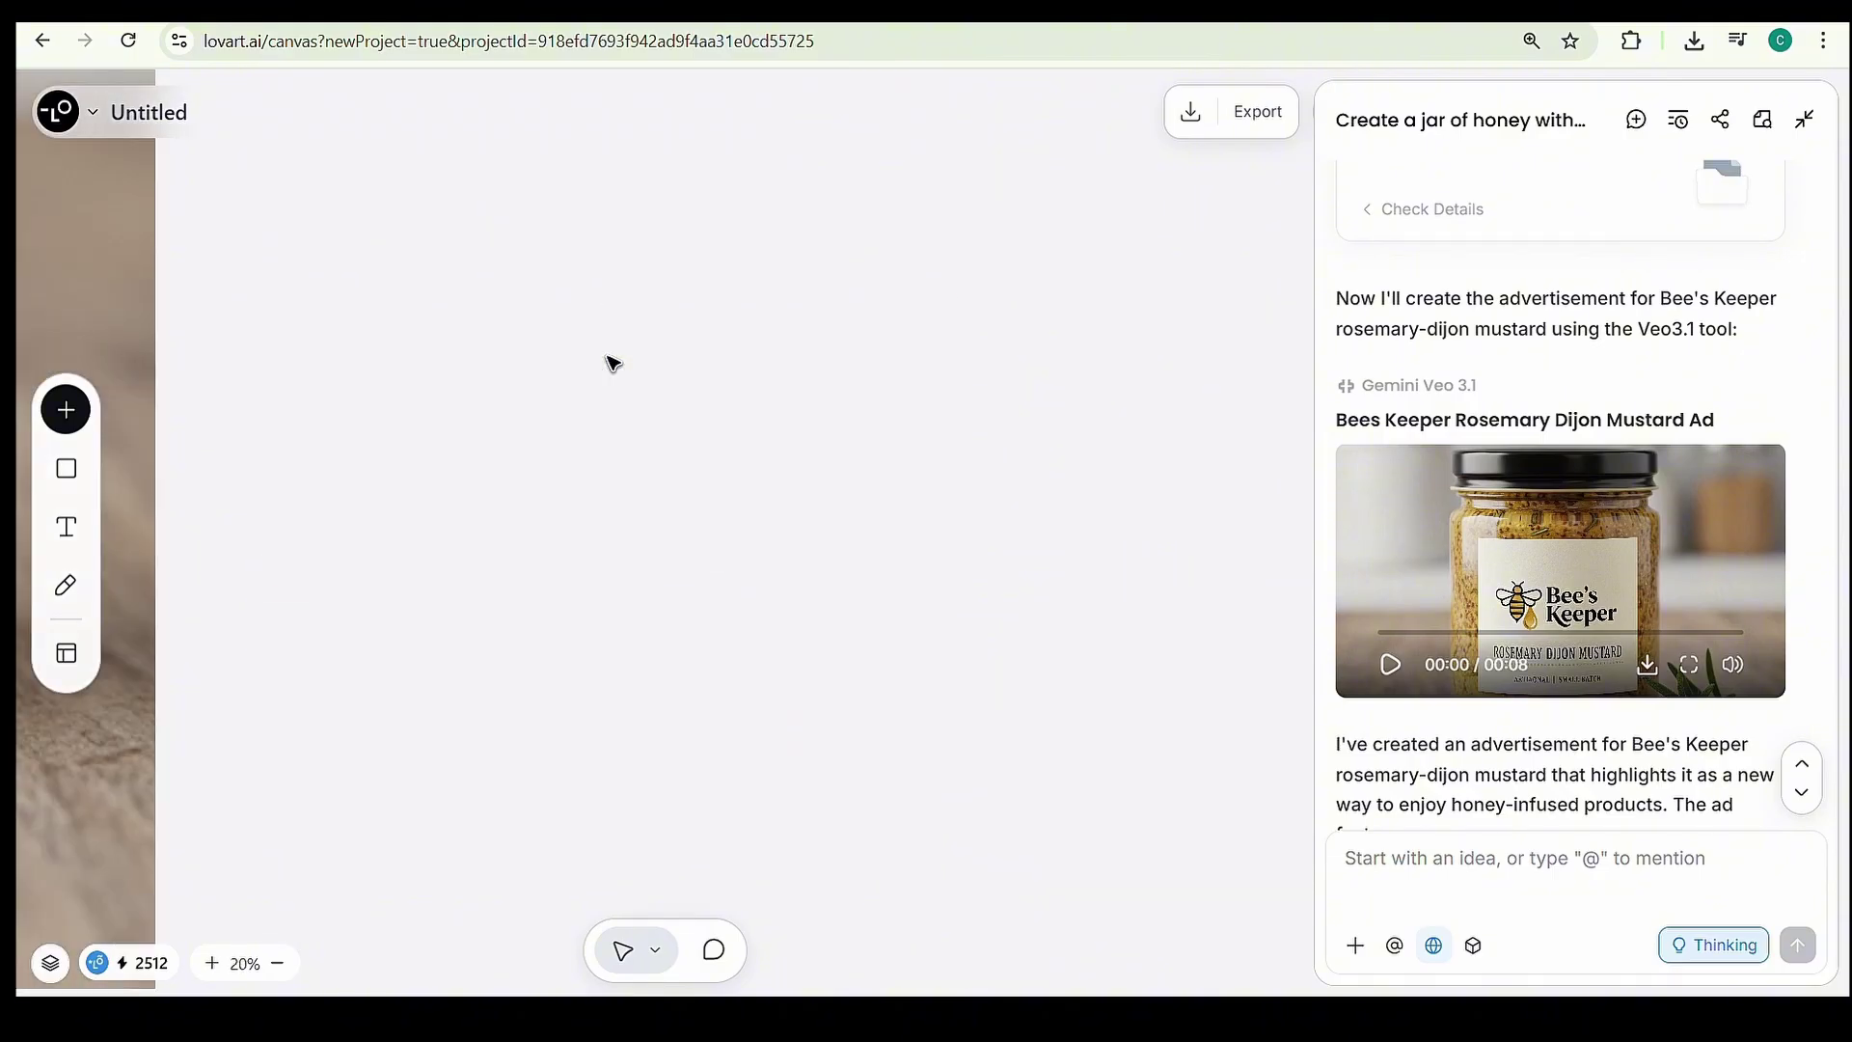
pyautogui.scroll(-5, 611, 363)
pyautogui.scroll(5, 611, 363)
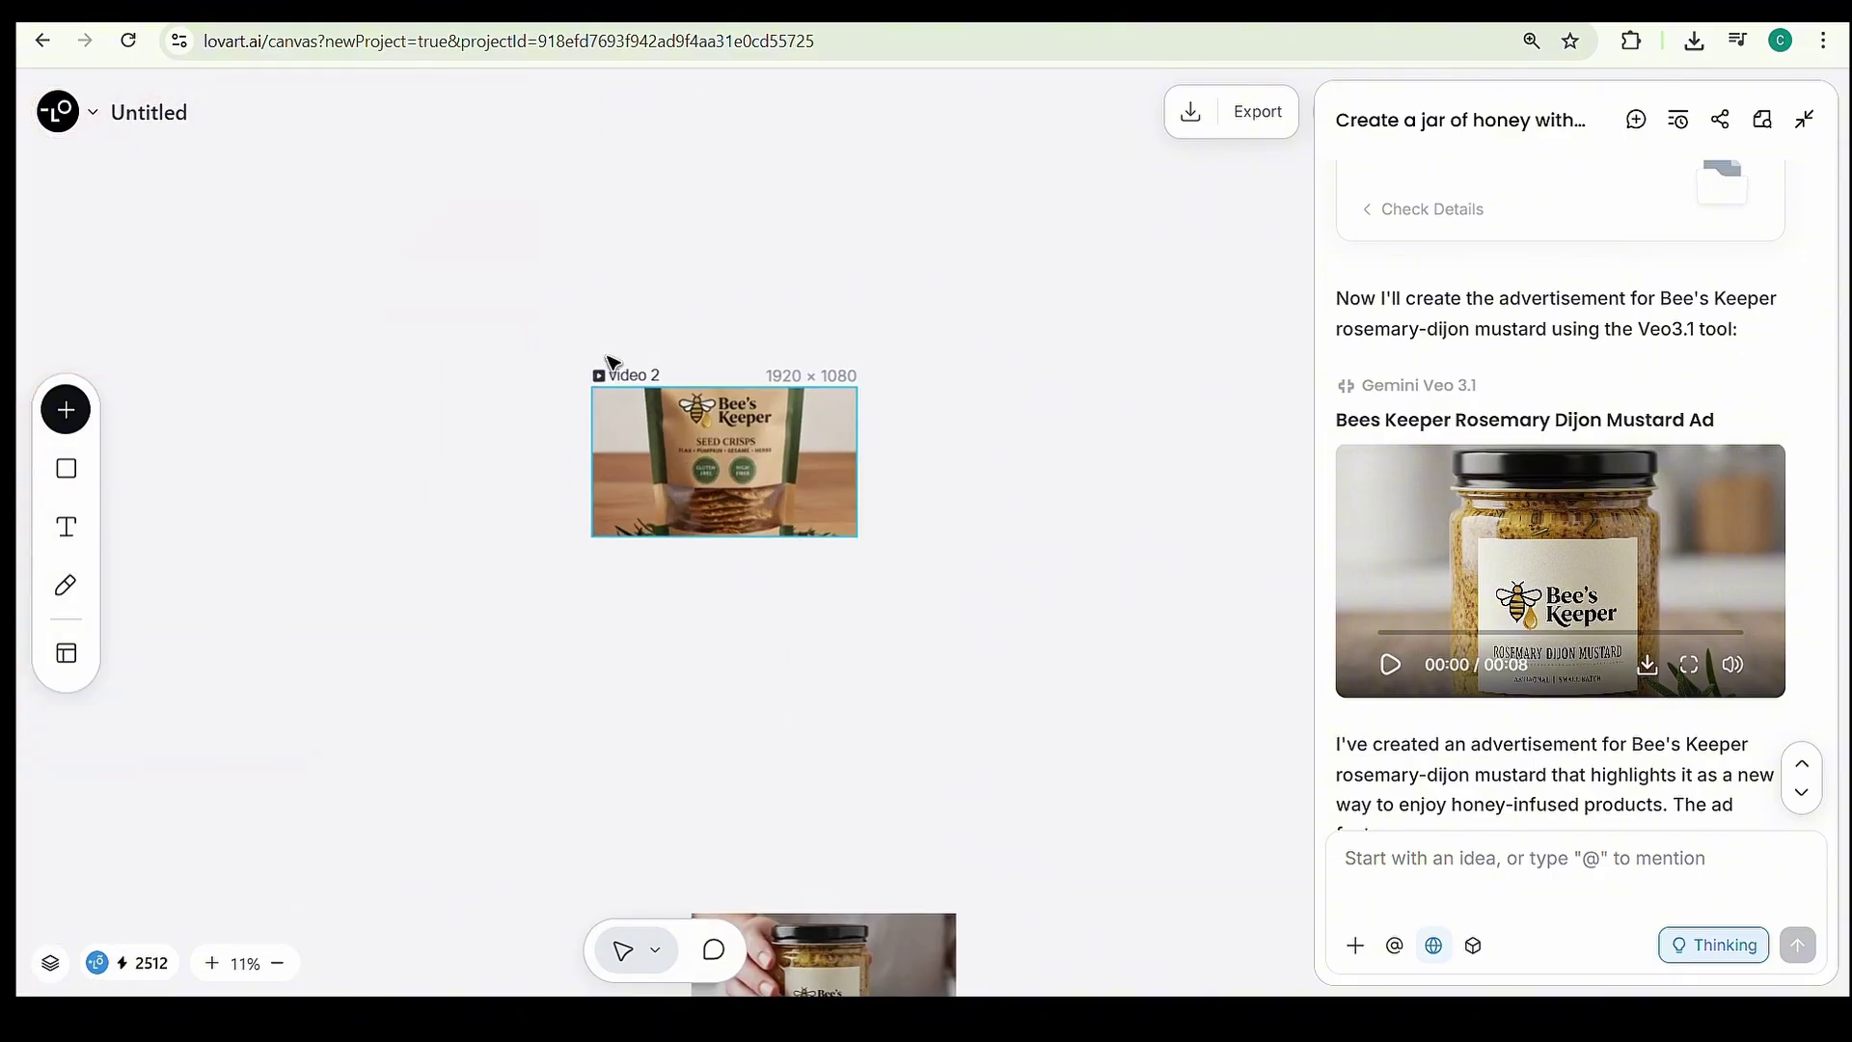
pyautogui.scroll(3, 612, 363)
pyautogui.scroll(-10, 711, 566)
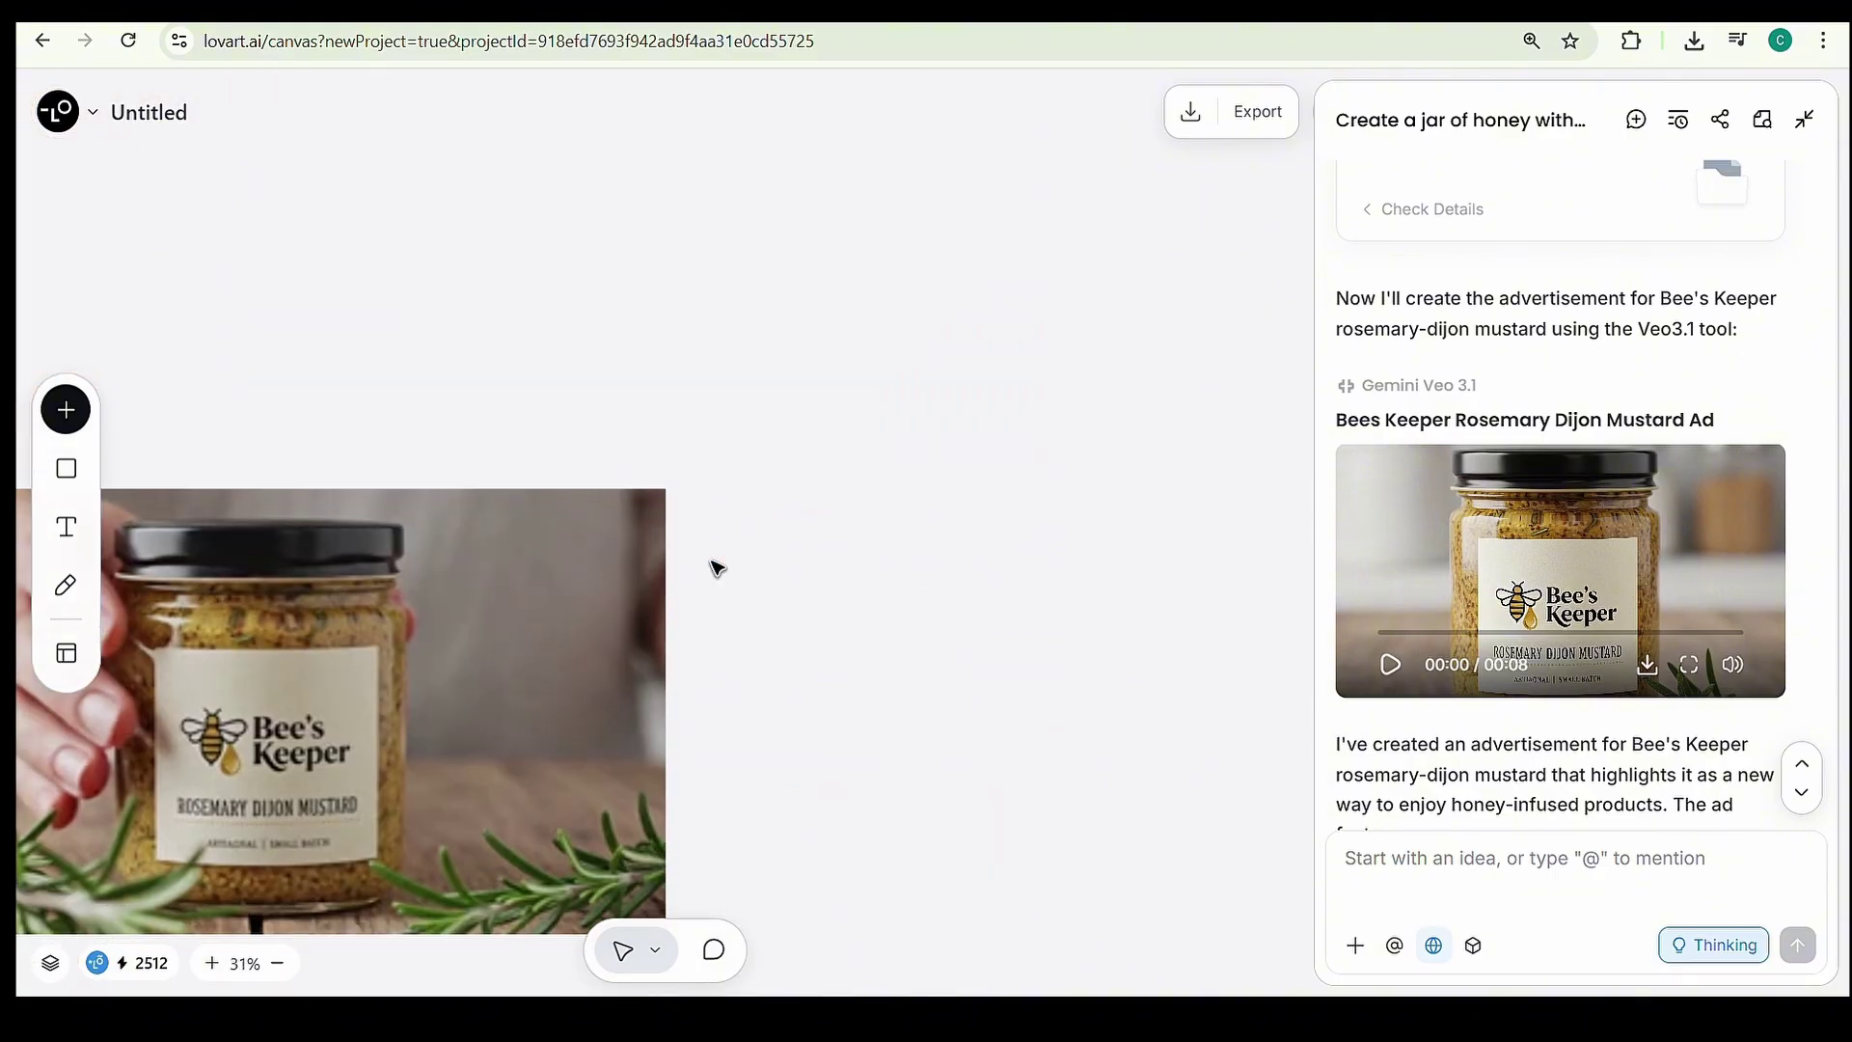